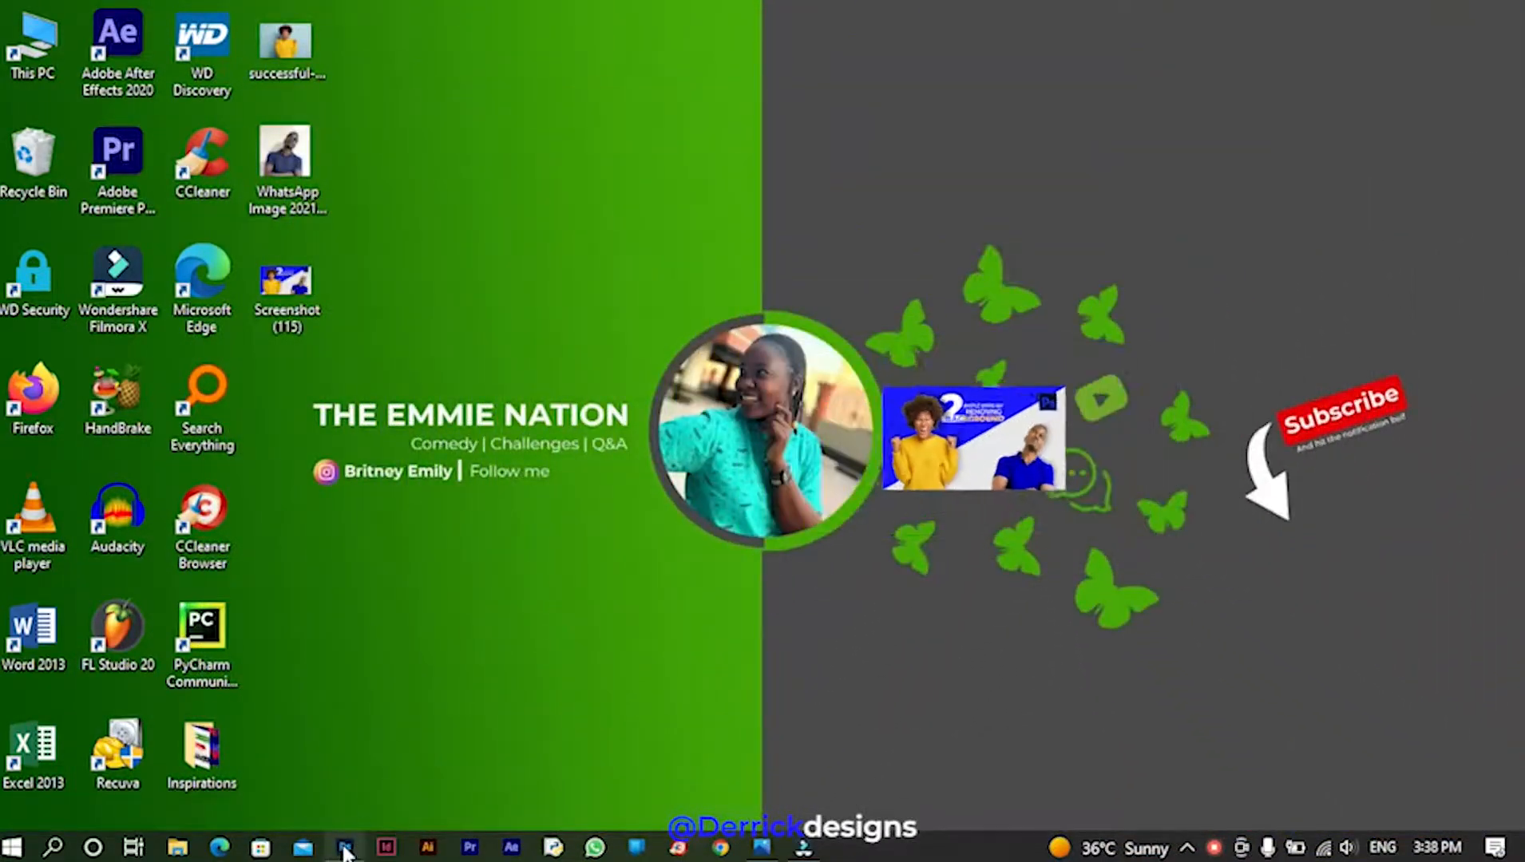
Bring the Photoshop window with the empty transparent Untitled-1 canvas to the front
{"action": "mouse_move", "coordinate": [345, 852]}
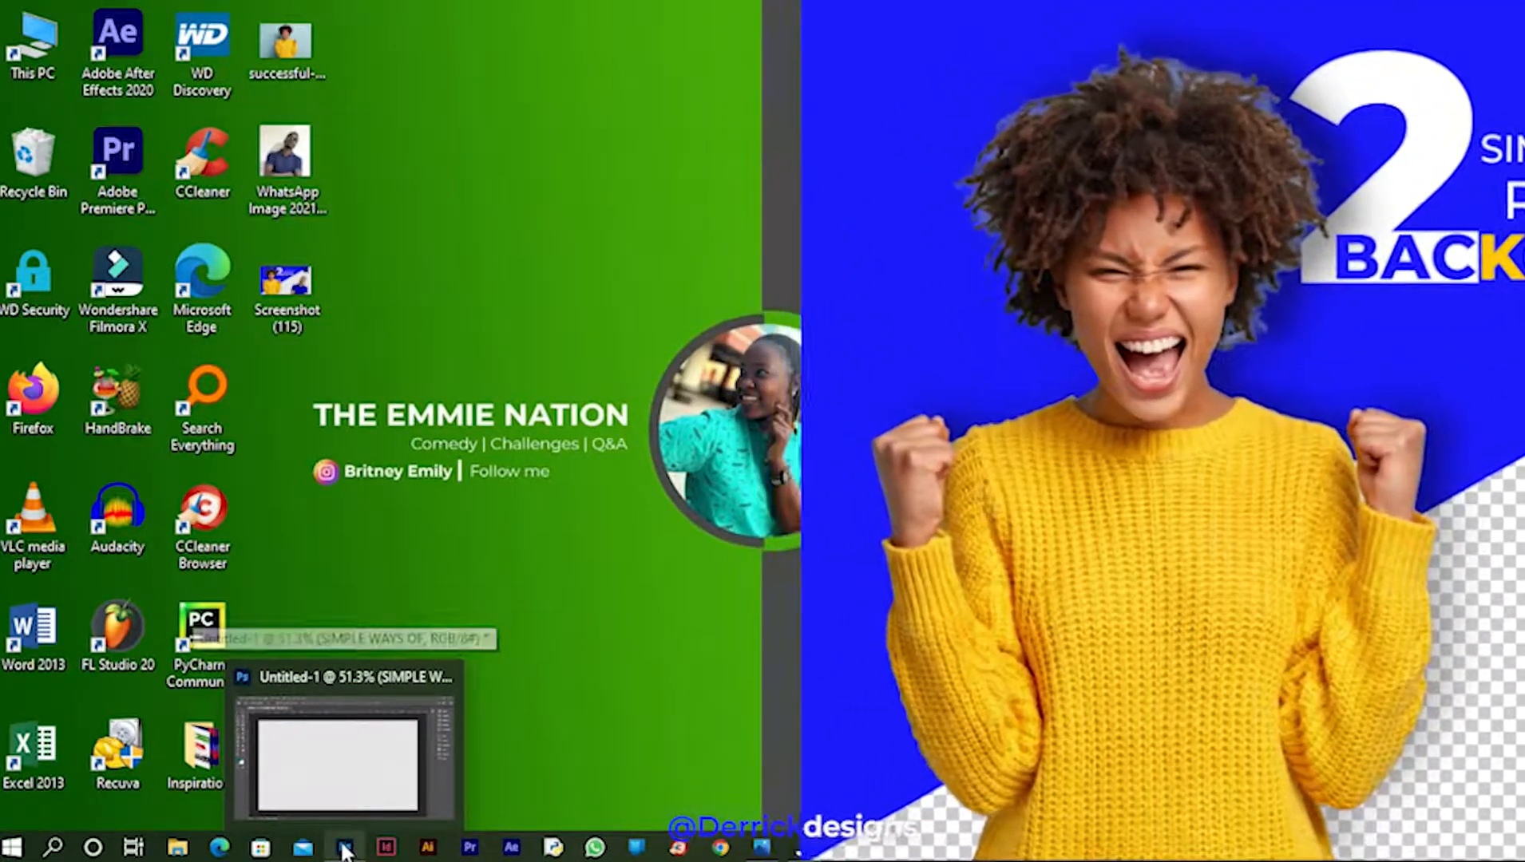
{"action": "left_click", "coordinate": [345, 851]}
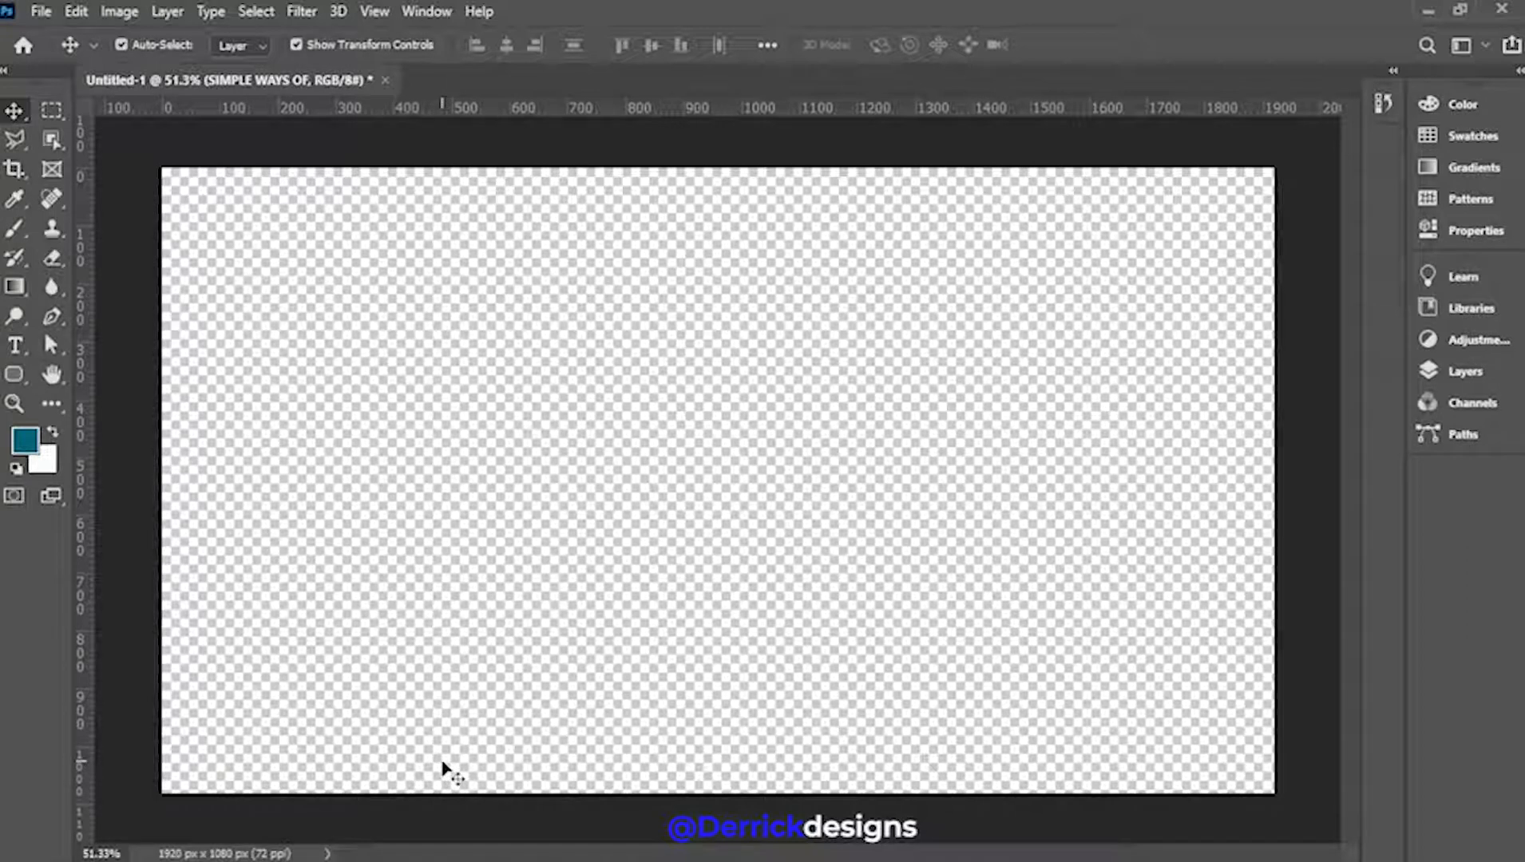
Open the Desktop photo of the cheering woman in the yellow sweater as a new document
{"action": "left_click", "coordinate": [41, 11]}
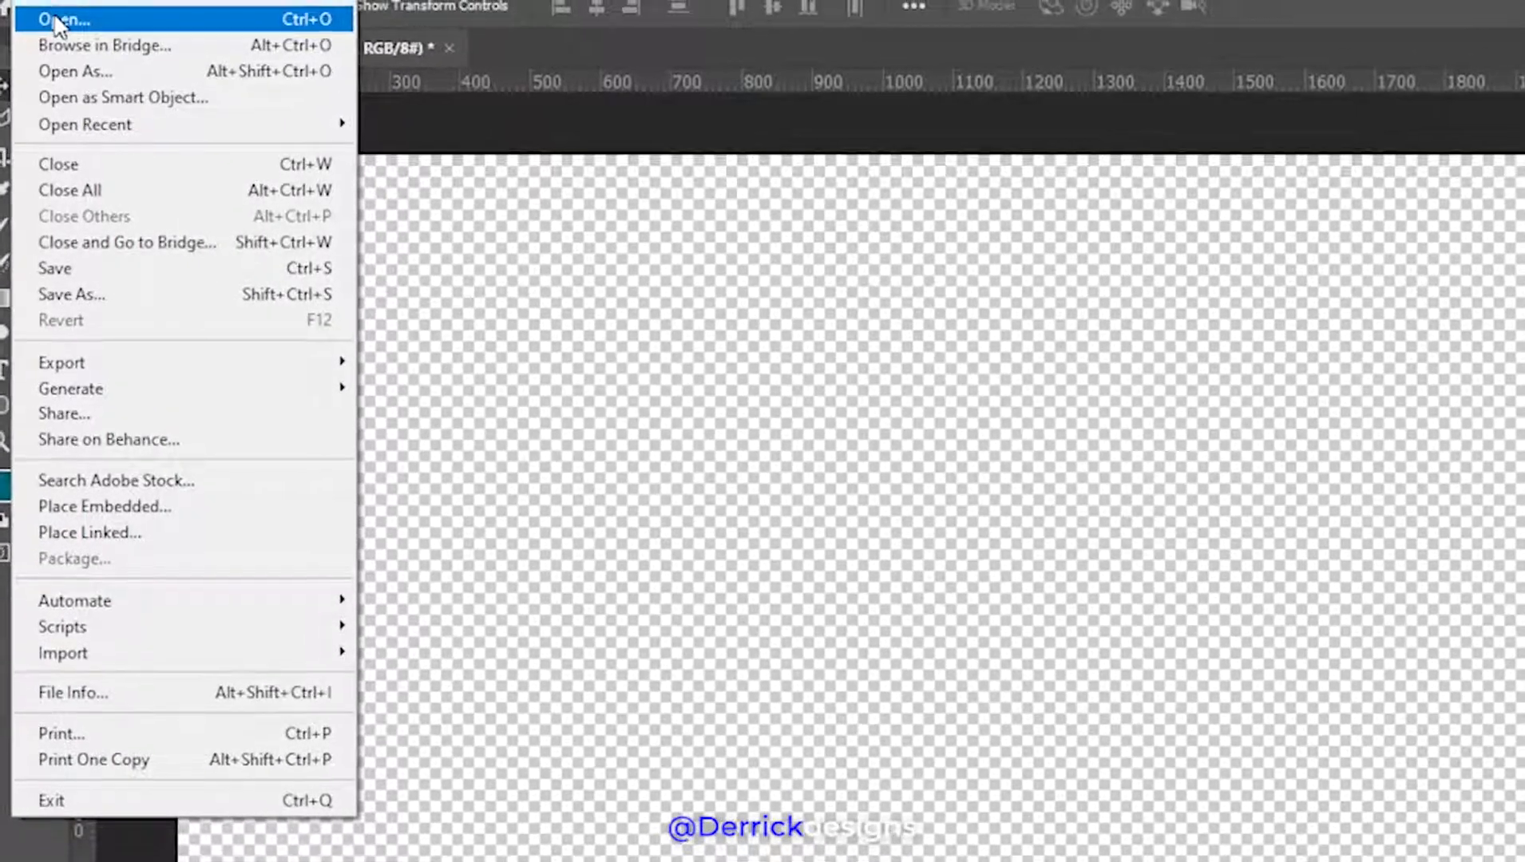
{"action": "left_click", "coordinate": [59, 35]}
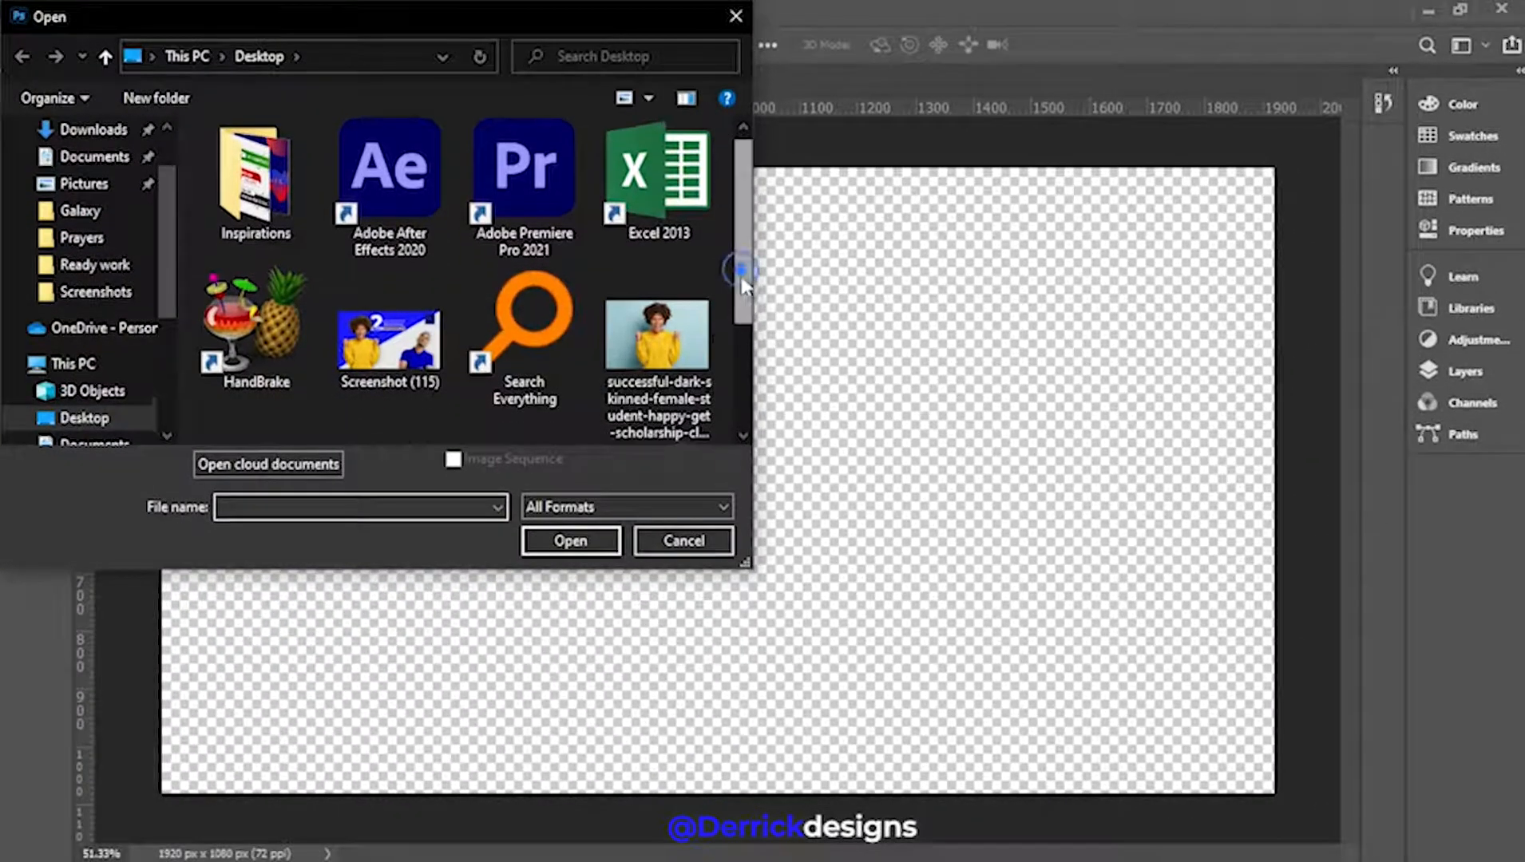
{"action": "left_click_drag", "start_coordinate": [741, 271], "coordinate": [733, 322]}
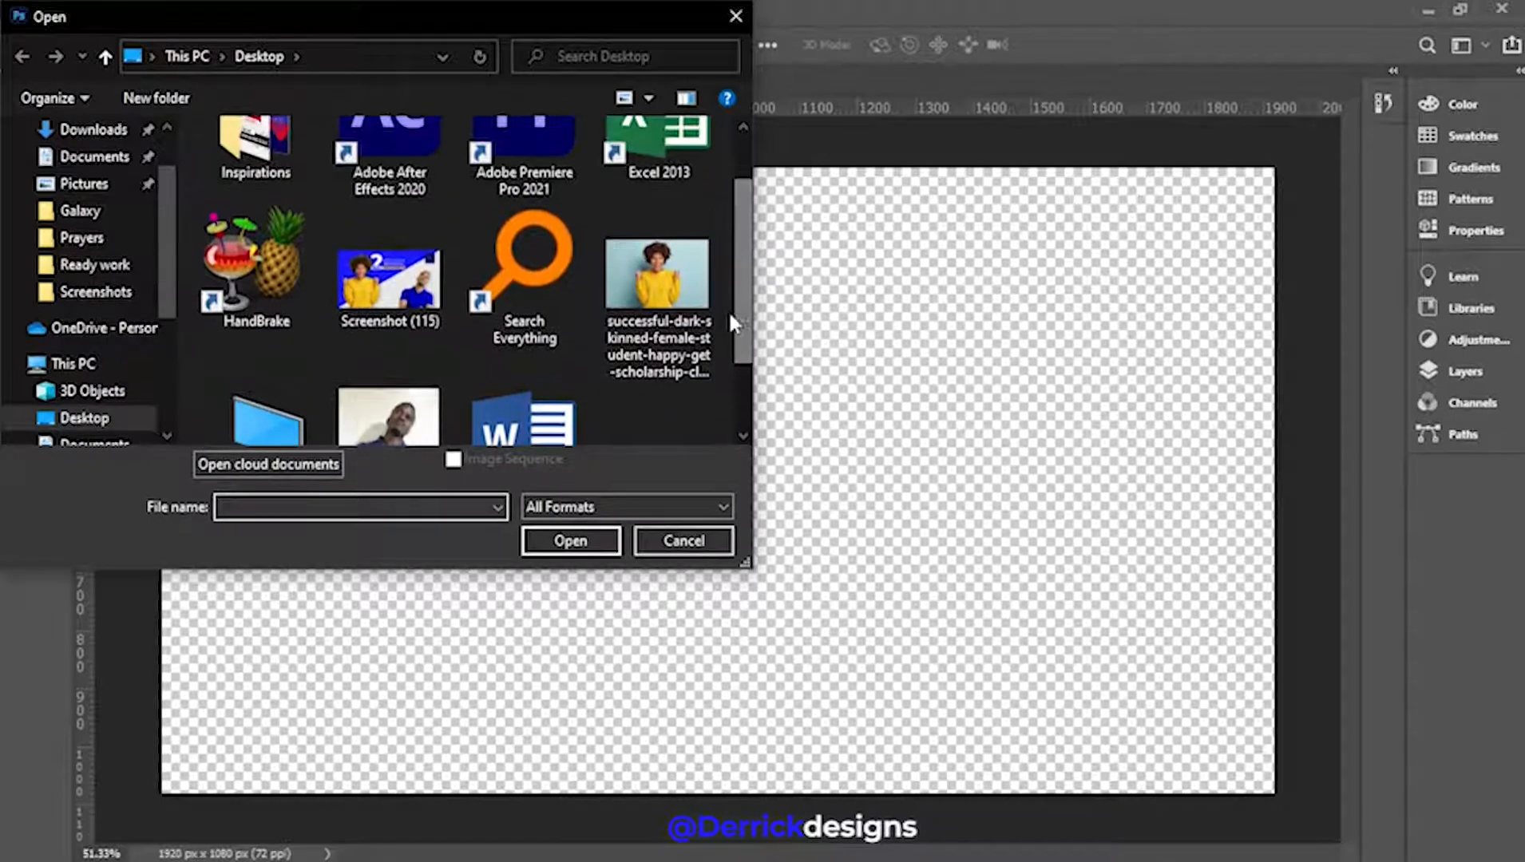
{"action": "left_click", "coordinate": [651, 283]}
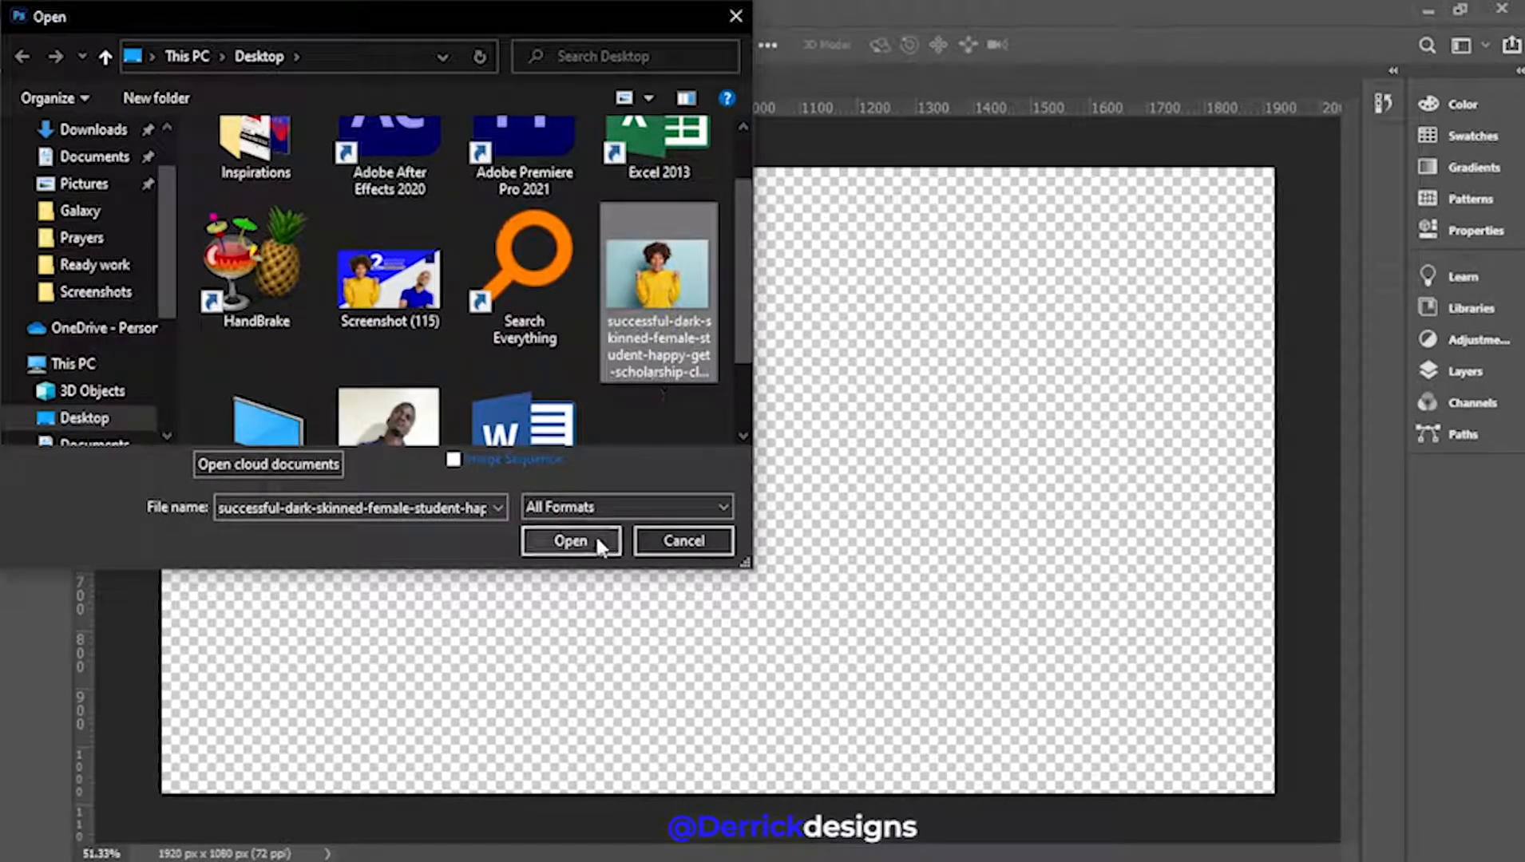
{"action": "left_click", "coordinate": [570, 540]}
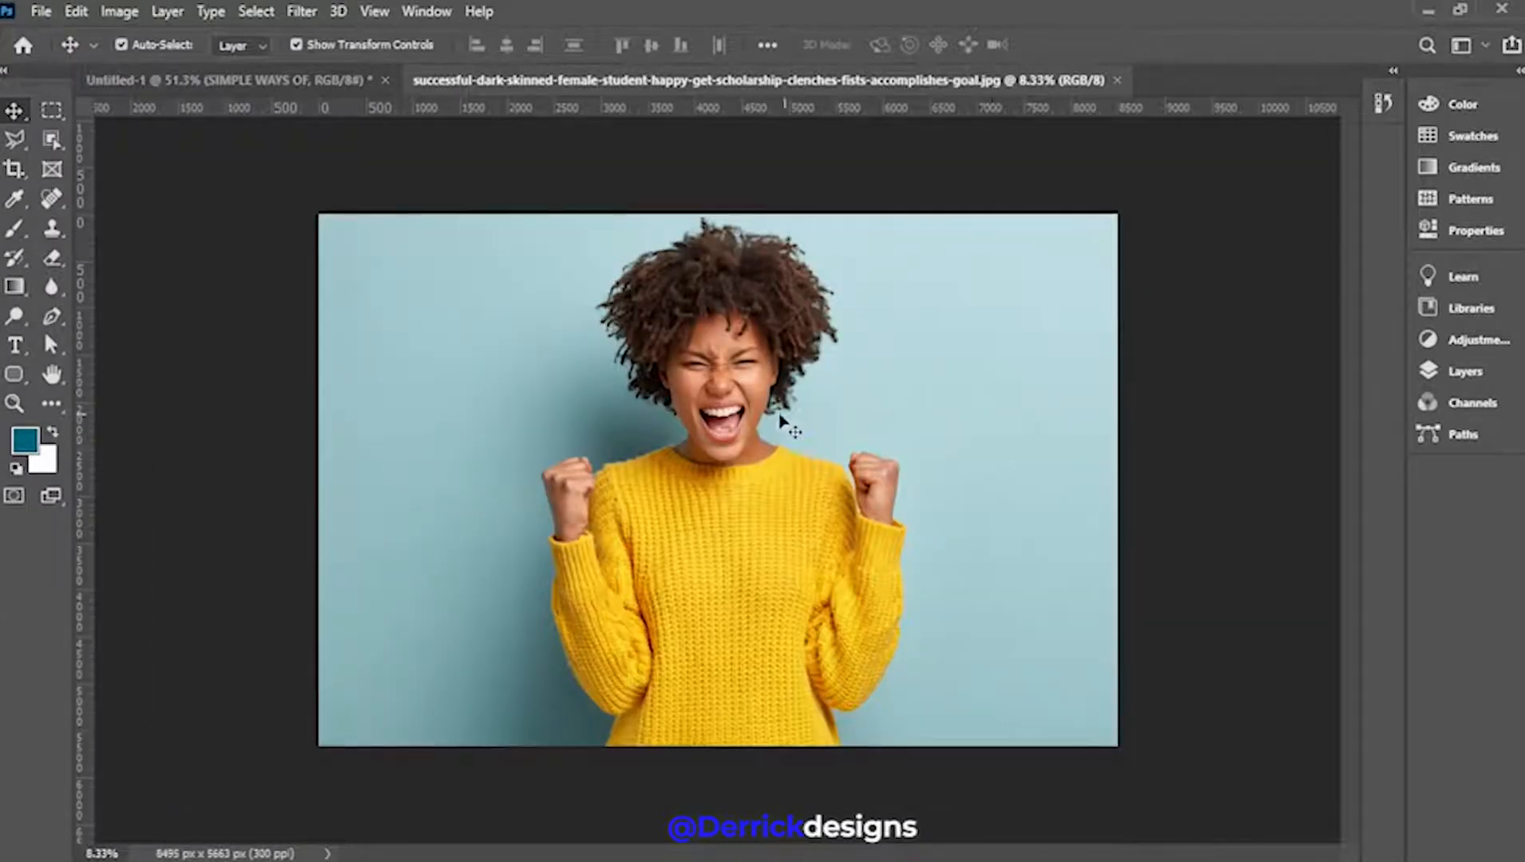
{"action": "scroll", "coordinate": [735, 444], "scroll_direction": "up", "scroll_amount": 3}
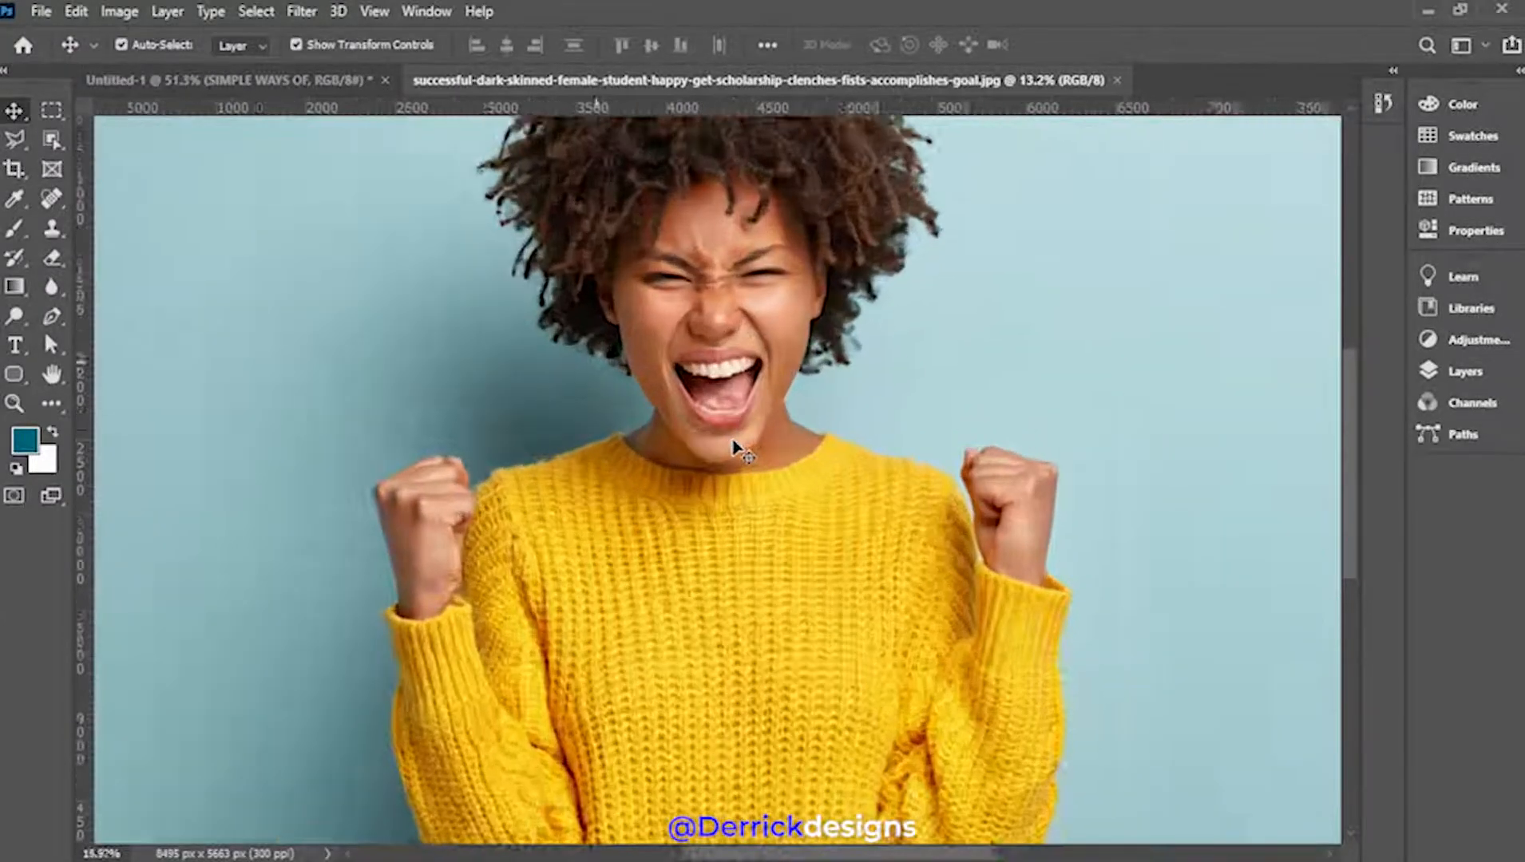
{"action": "scroll", "coordinate": [736, 445], "scroll_direction": "up", "scroll_amount": 2}
{"action": "scroll", "coordinate": [735, 445], "scroll_direction": "down", "scroll_amount": 4}
{"action": "scroll", "coordinate": [735, 445], "scroll_direction": "up", "scroll_amount": 5}
{"action": "scroll", "coordinate": [735, 446], "scroll_direction": "down", "scroll_amount": 6}
{"action": "scroll", "coordinate": [735, 446], "scroll_direction": "up", "scroll_amount": 1}
{"action": "scroll", "coordinate": [736, 446], "scroll_direction": "up", "scroll_amount": 1}
{"action": "scroll", "coordinate": [736, 446], "scroll_direction": "down", "scroll_amount": 2}
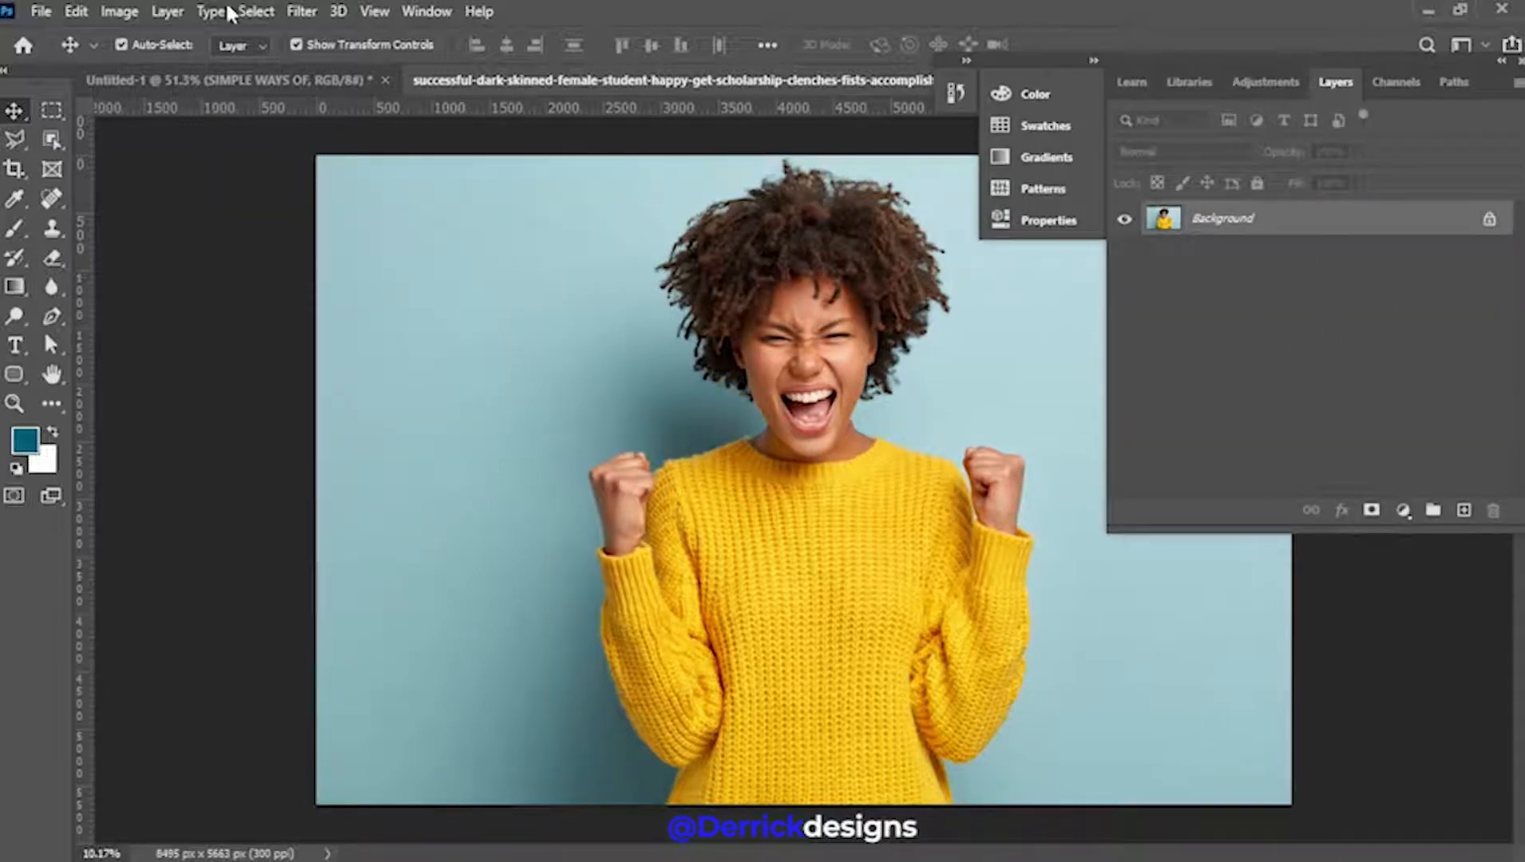
Auto-select the woman with Select > Subject
{"action": "left_click", "coordinate": [254, 11]}
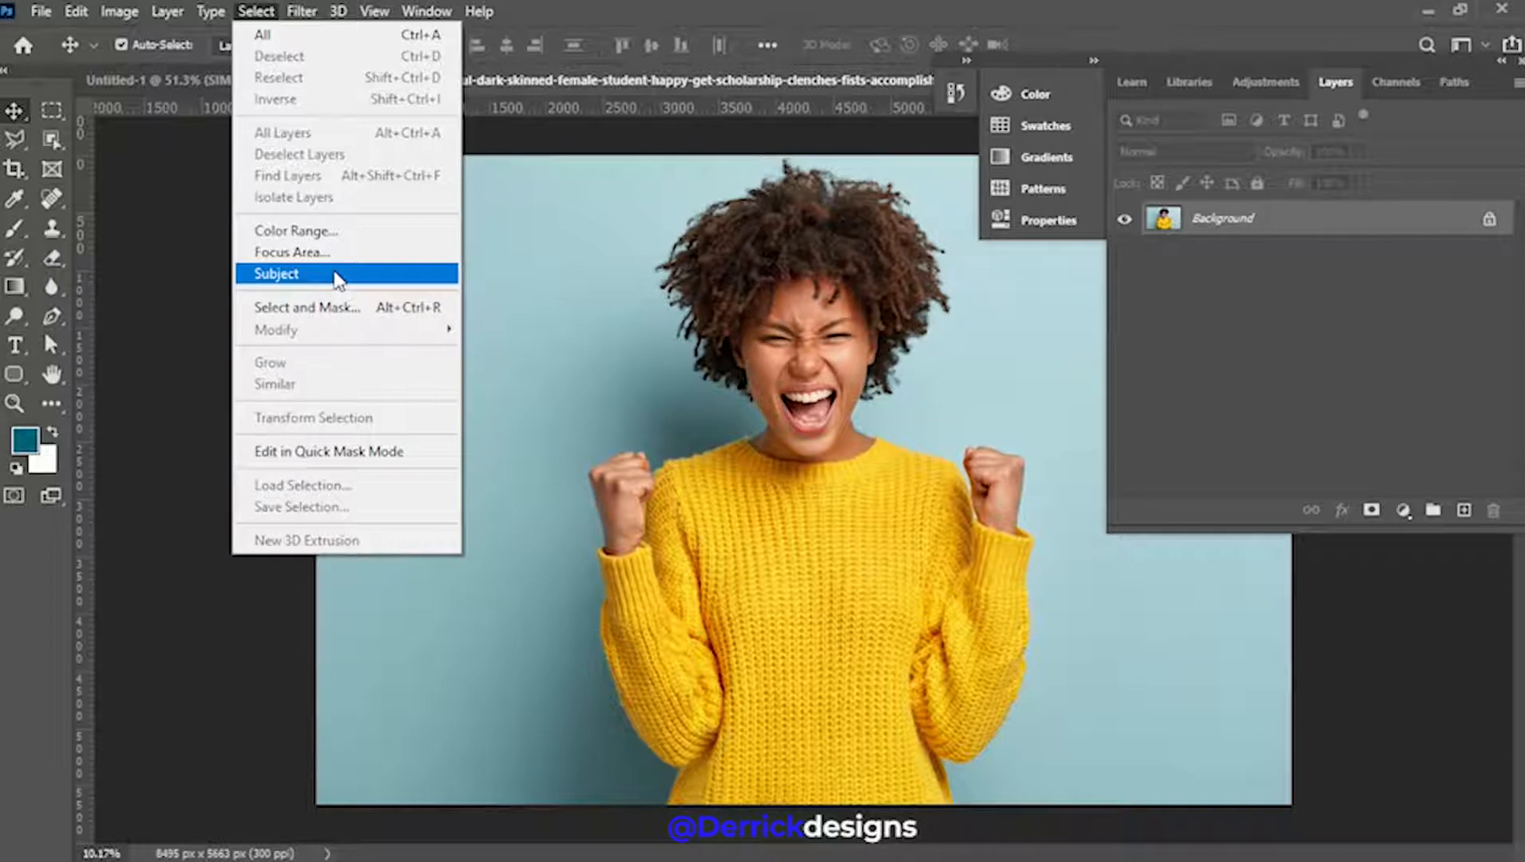
{"action": "left_click", "coordinate": [335, 275]}
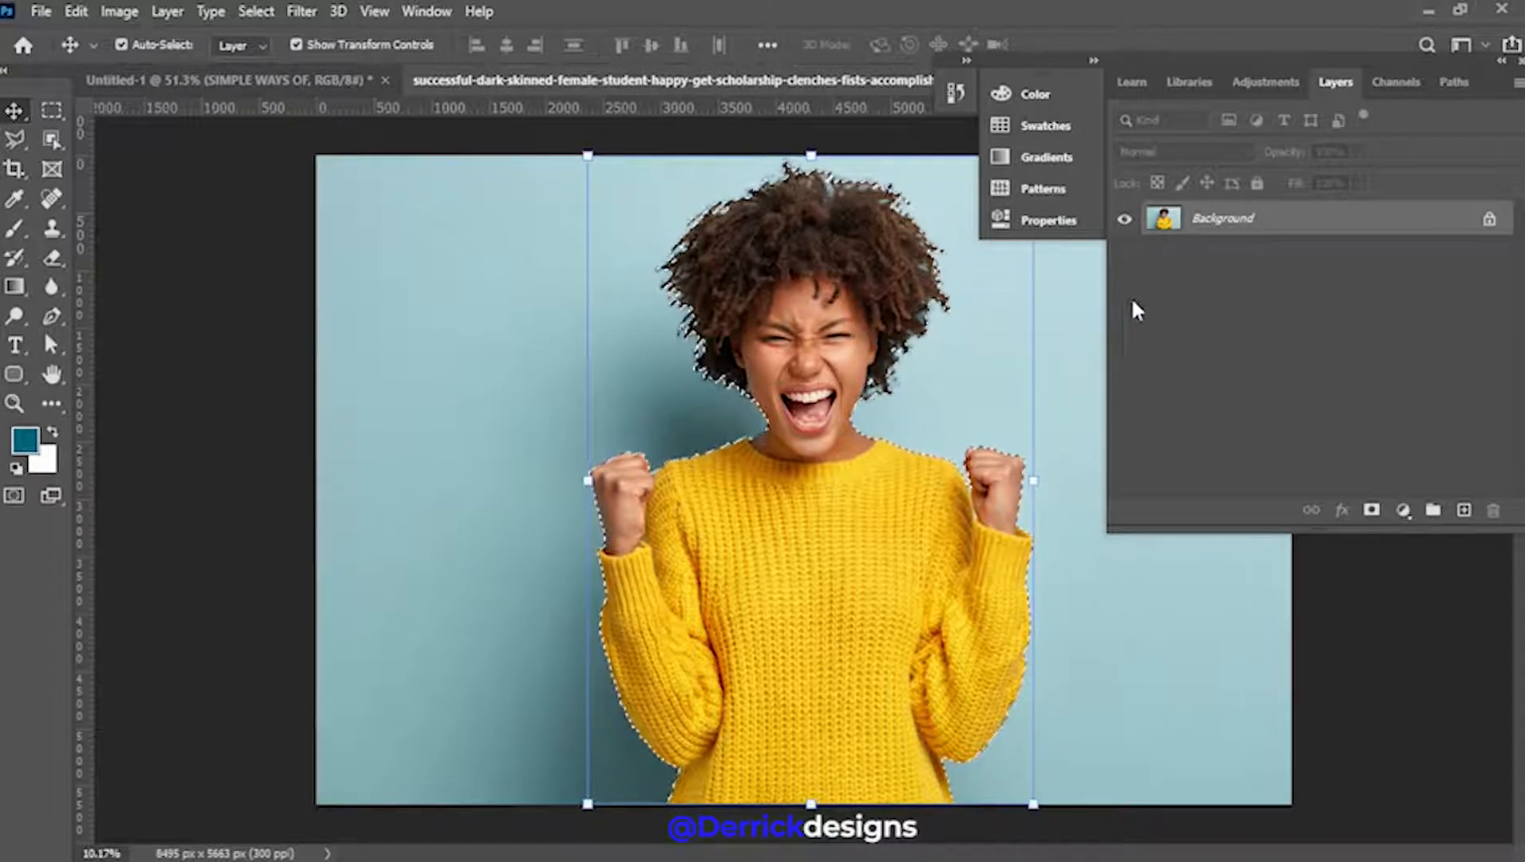
{"action": "scroll", "coordinate": [780, 521], "scroll_direction": "up", "scroll_amount": 1}
{"action": "scroll", "coordinate": [780, 521], "scroll_direction": "up", "scroll_amount": 4}
Inspect the selection edges around her hair, forehead, face and cheek up close
{"action": "left_click_drag", "start_coordinate": [859, 262], "coordinate": [539, 768]}
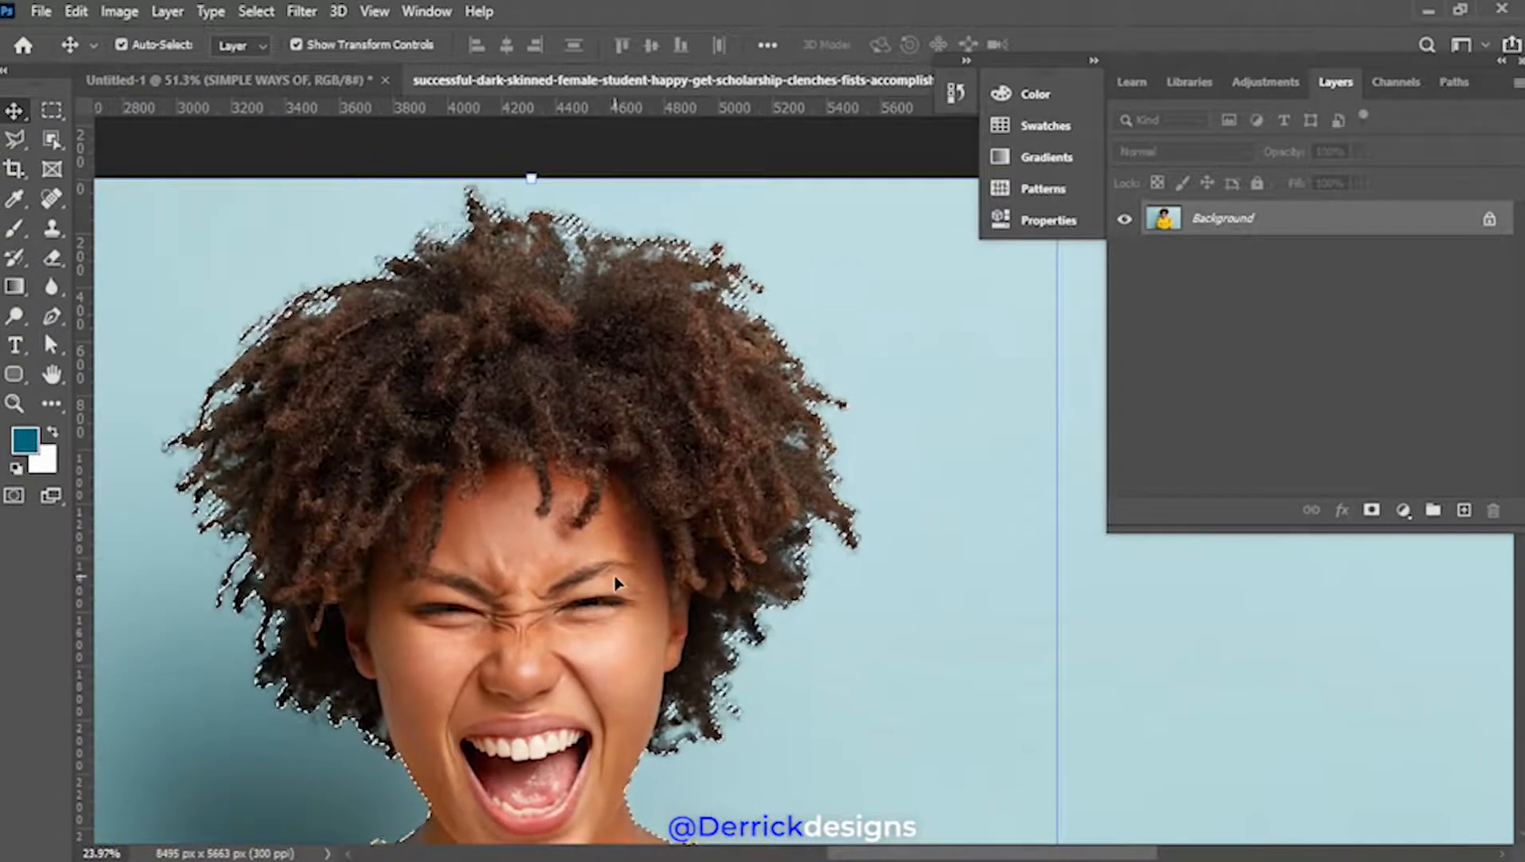
{"action": "left_click_drag", "start_coordinate": [535, 351], "coordinate": [603, 606]}
{"action": "scroll", "coordinate": [611, 621], "scroll_direction": "up", "scroll_amount": 2}
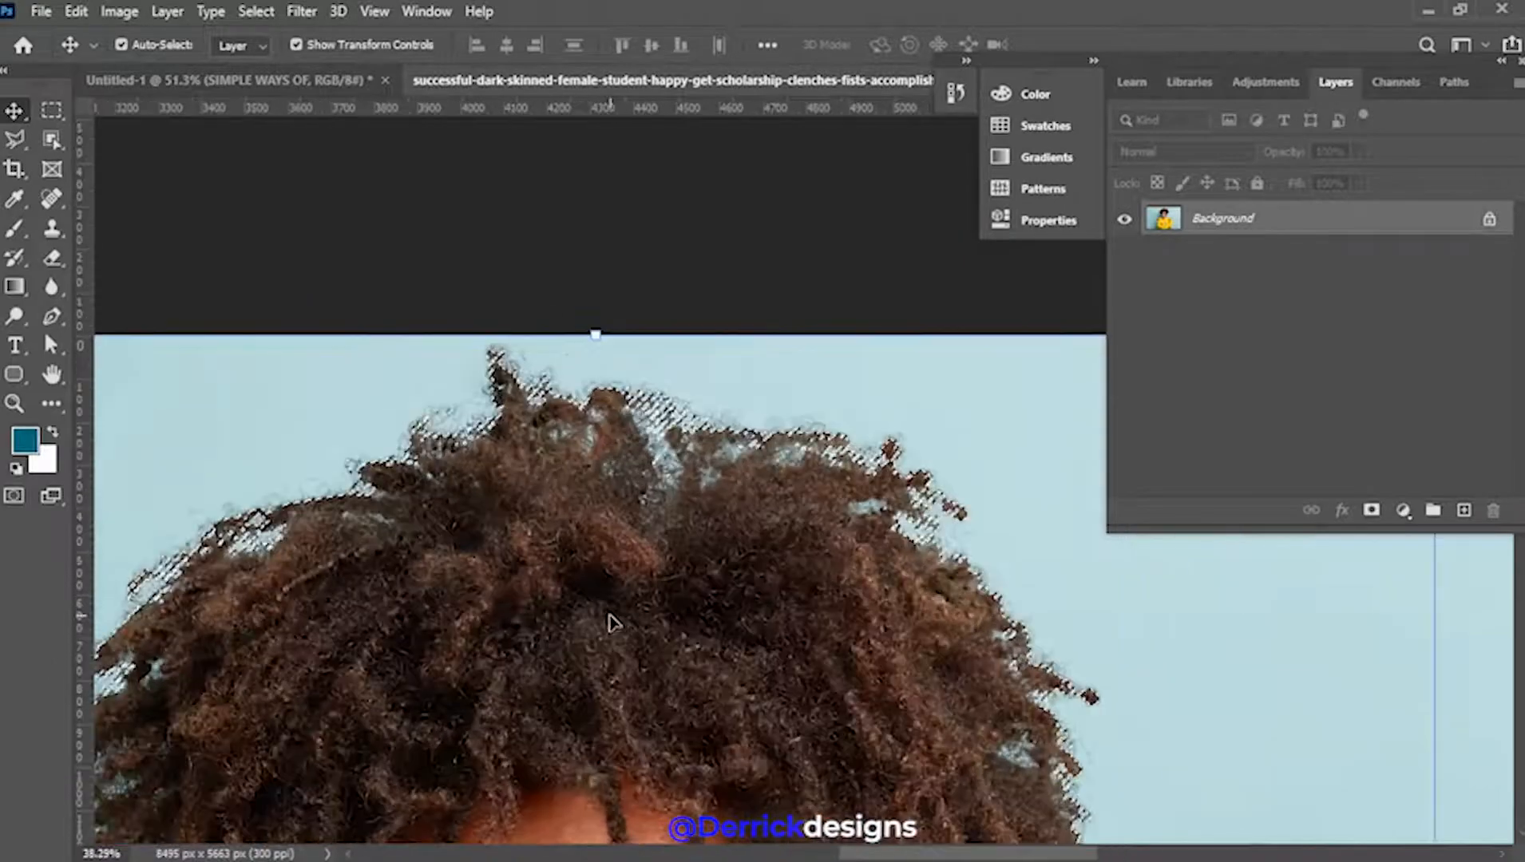
{"action": "scroll", "coordinate": [610, 621], "scroll_direction": "up", "scroll_amount": 2}
{"action": "left_click_drag", "start_coordinate": [548, 539], "coordinate": [779, 333]}
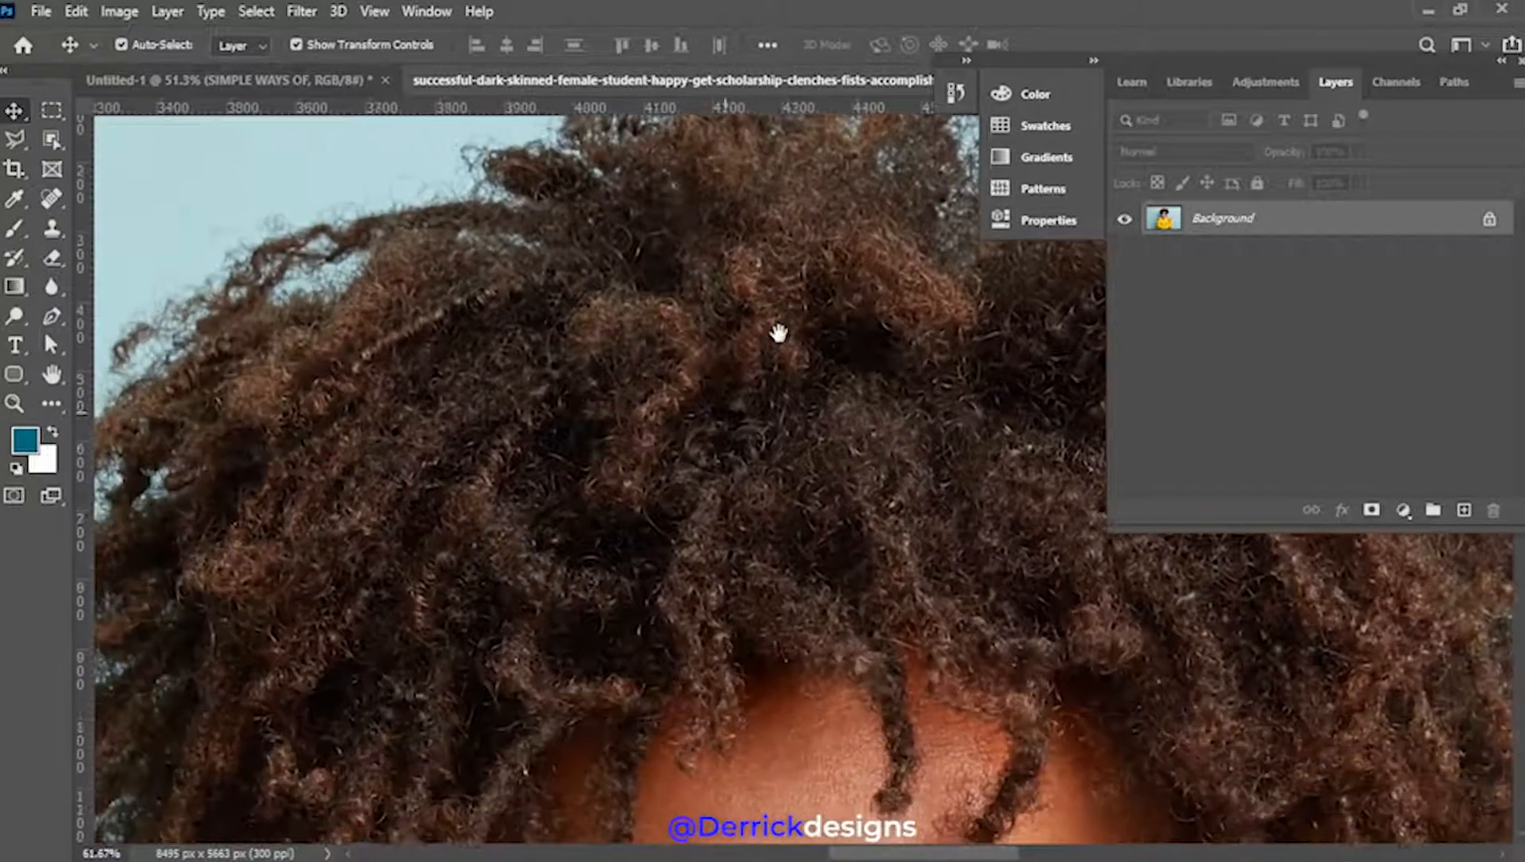
{"action": "left_click_drag", "start_coordinate": [637, 529], "coordinate": [589, 269]}
{"action": "left_click_drag", "start_coordinate": [747, 524], "coordinate": [497, 262]}
{"action": "left_click_drag", "start_coordinate": [698, 538], "coordinate": [423, 265]}
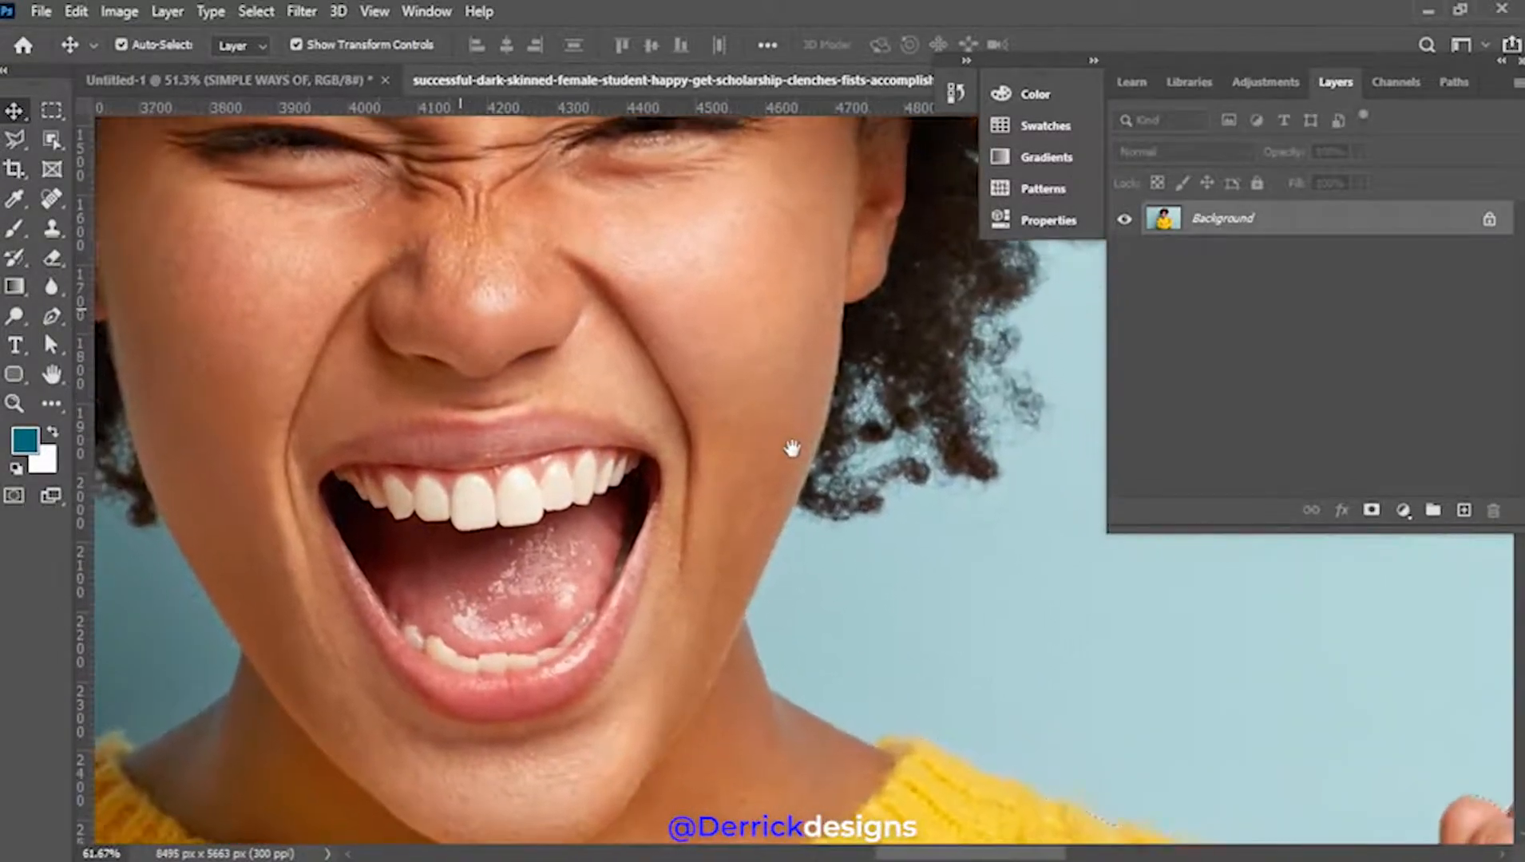
{"action": "left_click_drag", "start_coordinate": [792, 449], "coordinate": [698, 399]}
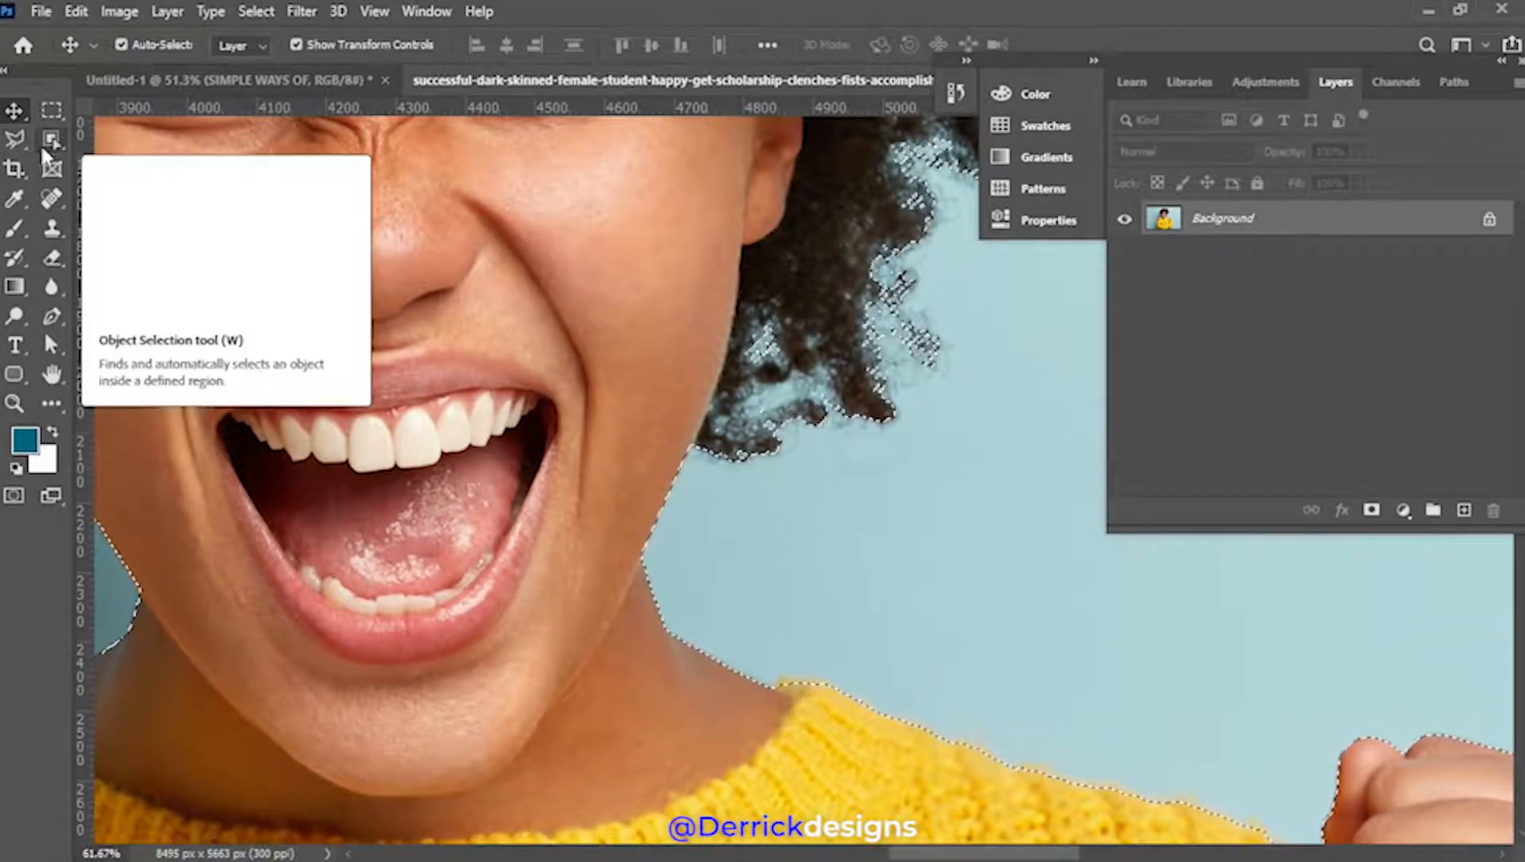
Subtract the blue gap in the hair beside her face using the Polygonal Lasso
{"action": "right_click", "coordinate": [17, 135]}
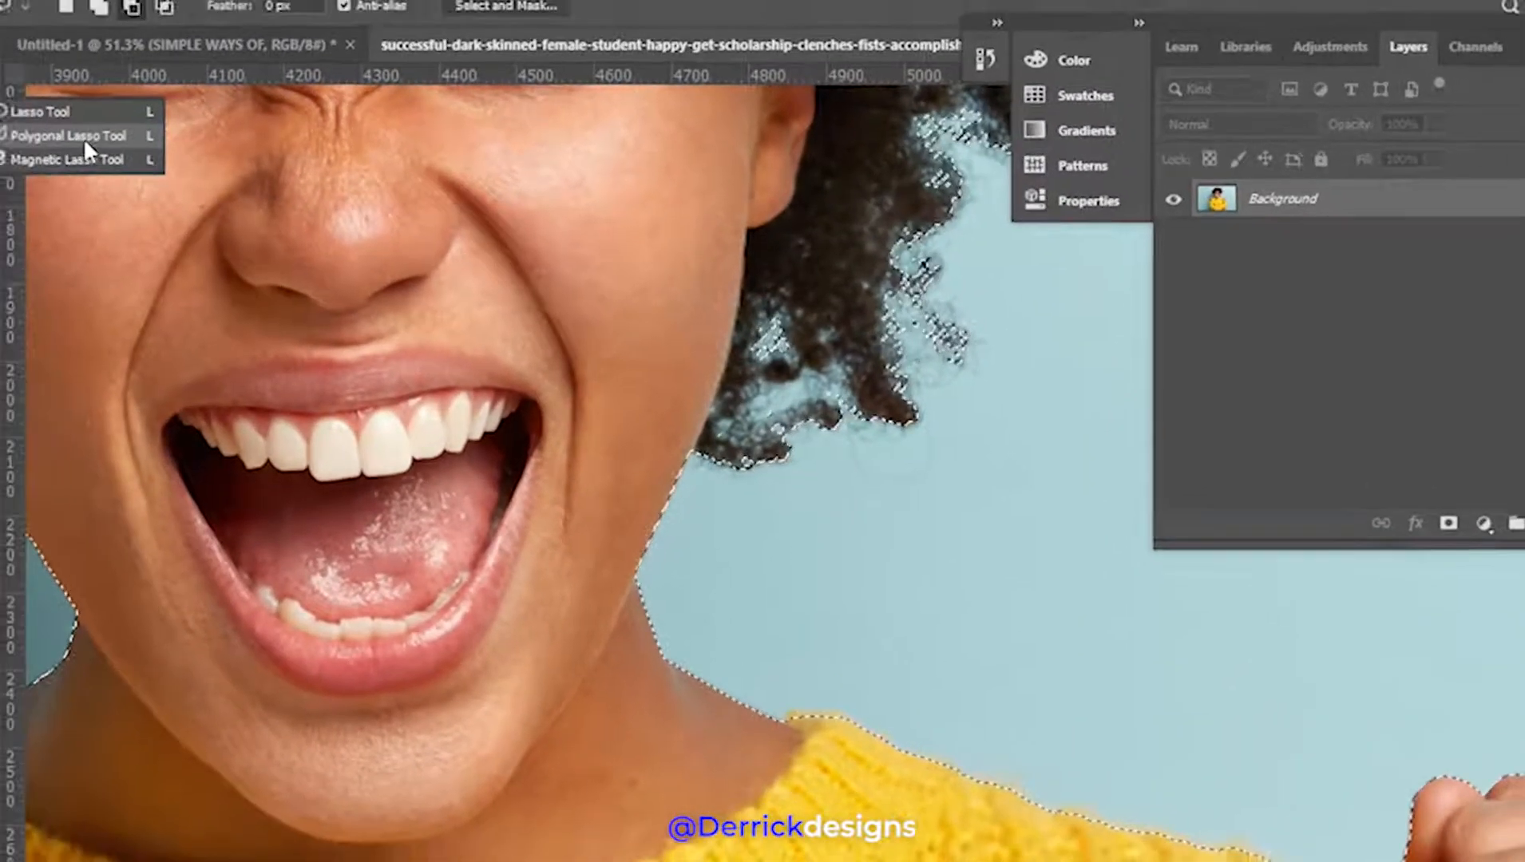
{"action": "left_click", "coordinate": [48, 122]}
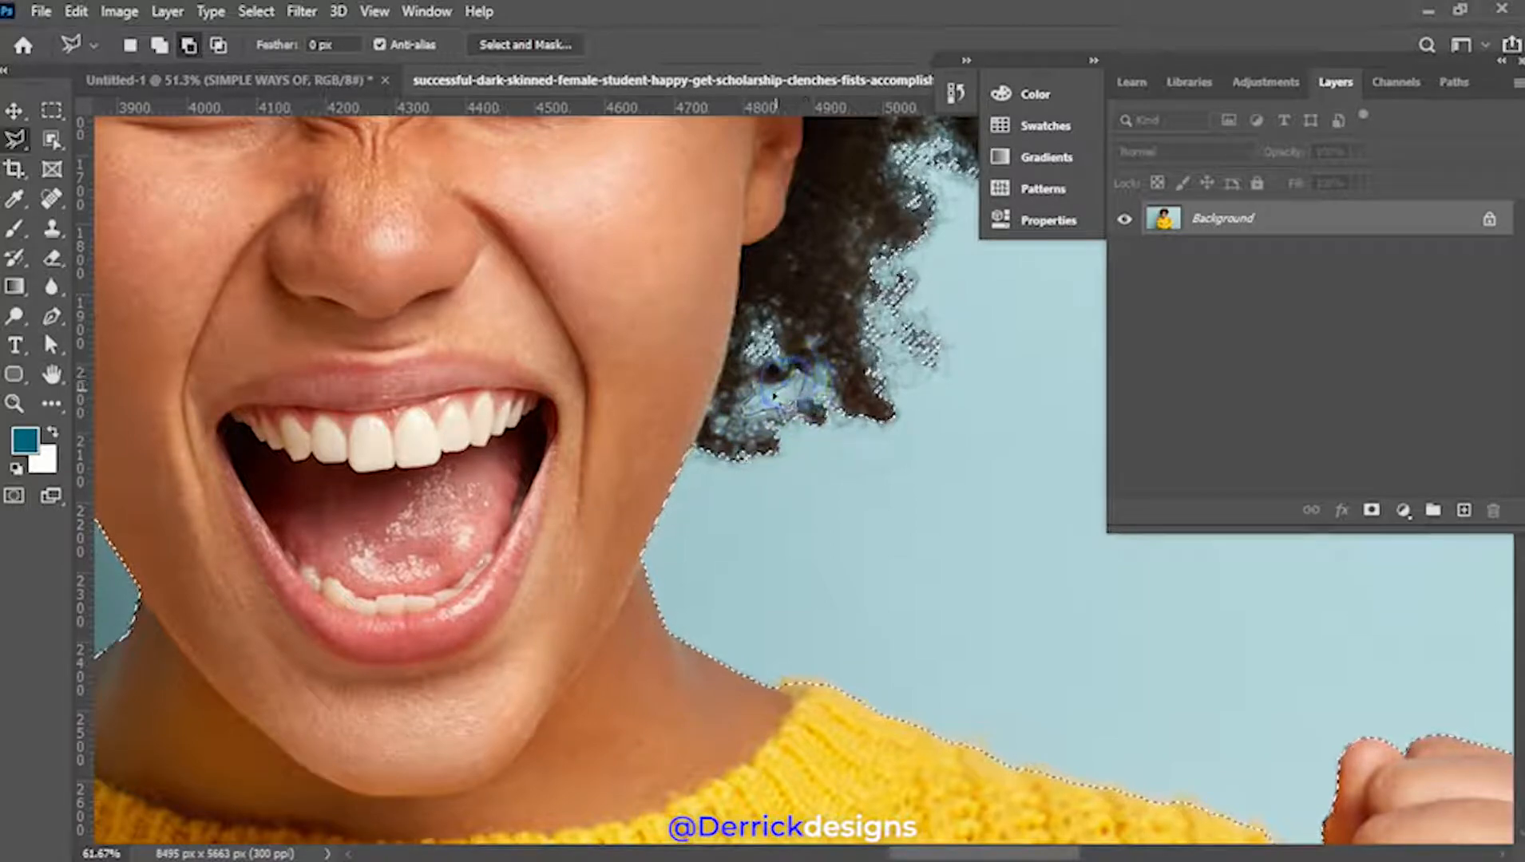
{"action": "left_click", "coordinate": [757, 389]}
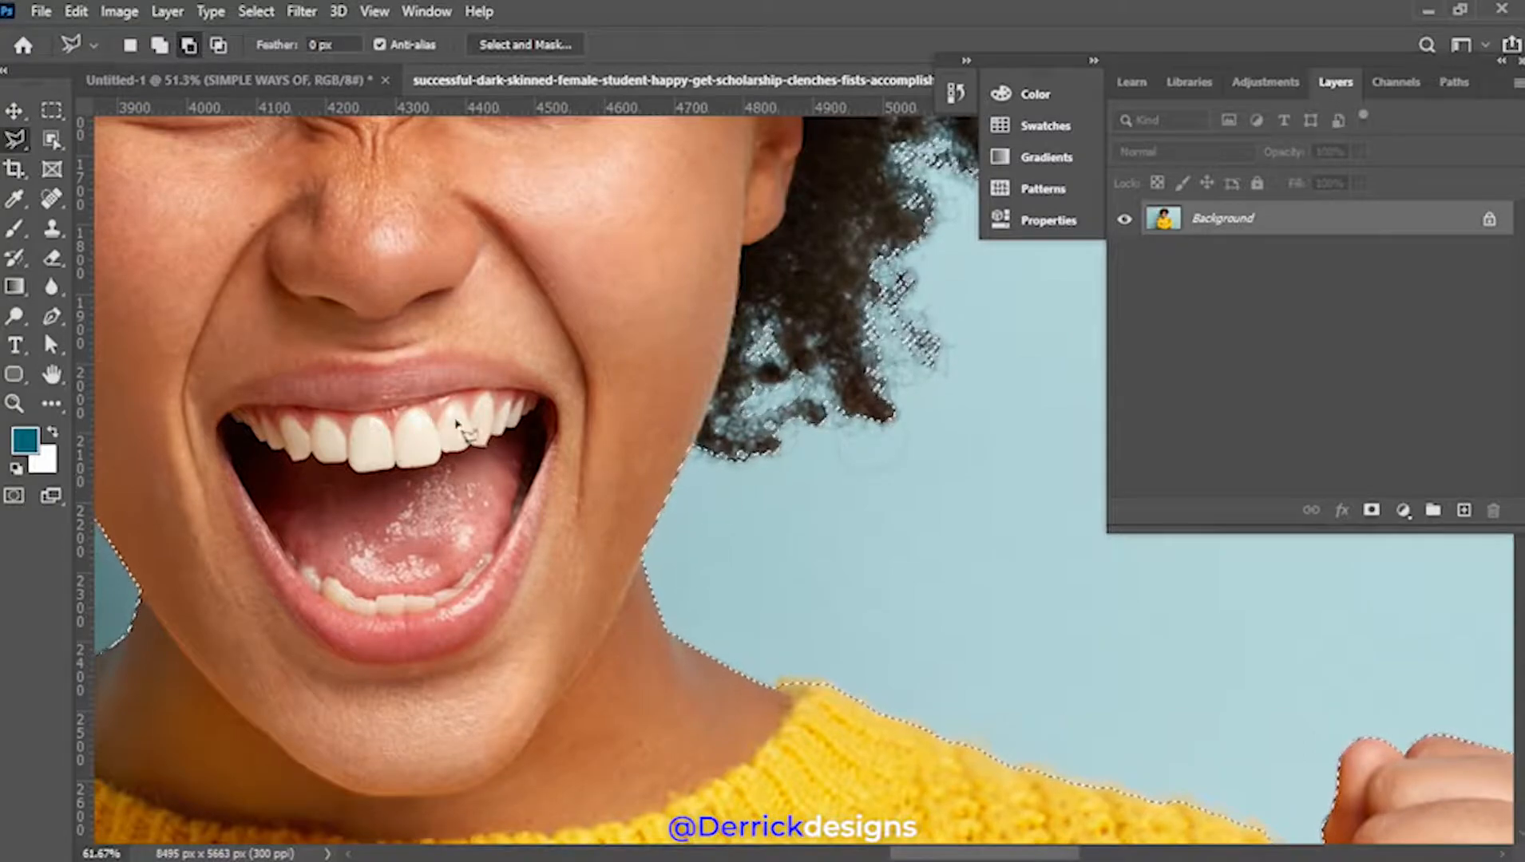
Centre the raised fist and cuff in view and return to the freehand lasso
{"action": "key", "text": "v"}
{"action": "left_click_drag", "start_coordinate": [485, 511], "coordinate": [358, 118]}
{"action": "left_click_drag", "start_coordinate": [636, 471], "coordinate": [192, 421]}
{"action": "left_click_drag", "start_coordinate": [545, 519], "coordinate": [331, 345]}
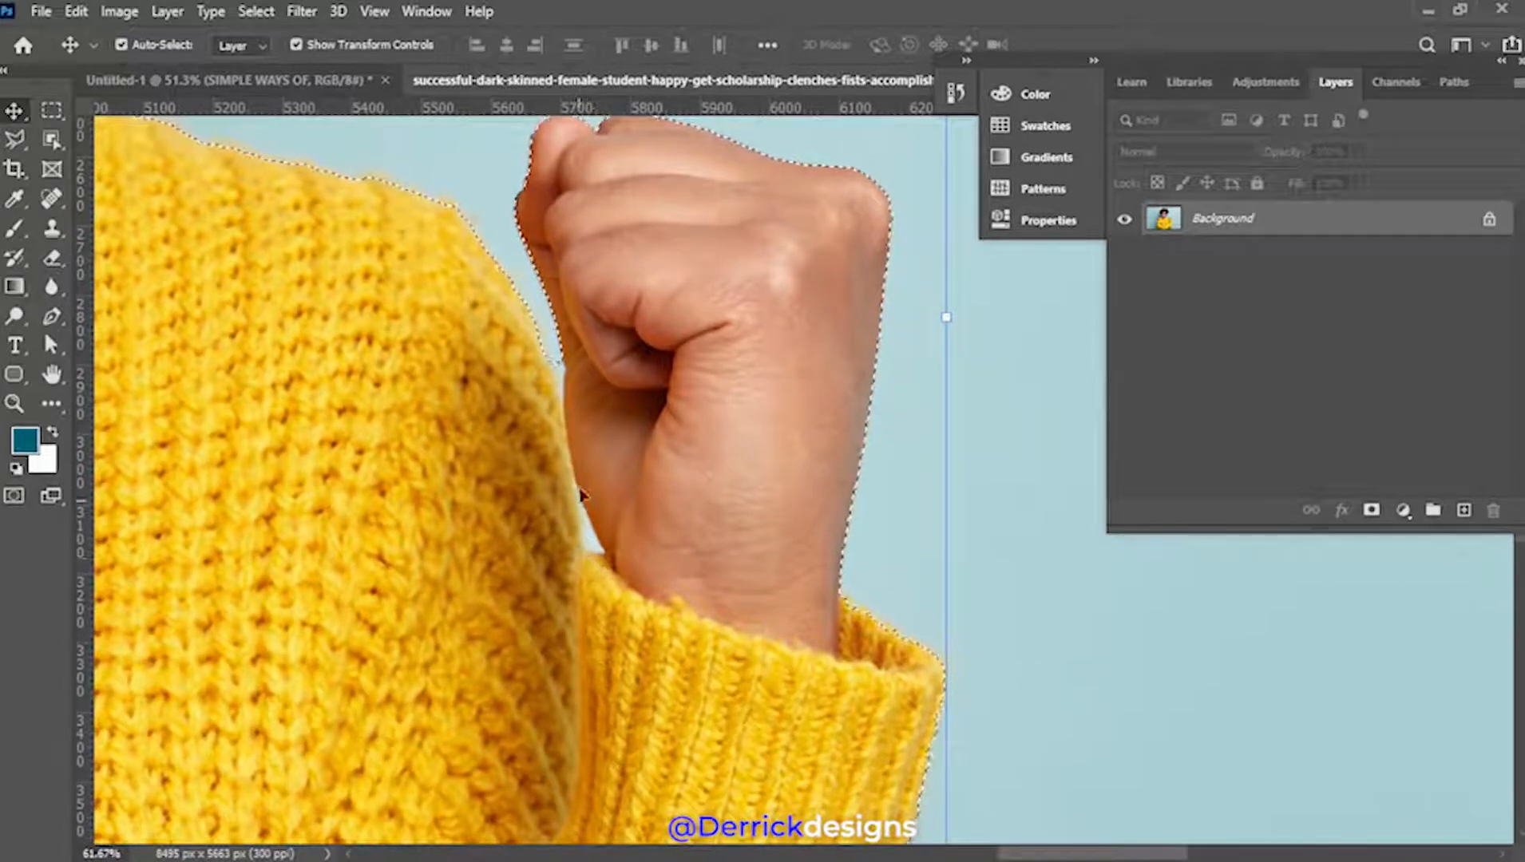
{"action": "left_click", "coordinate": [14, 144]}
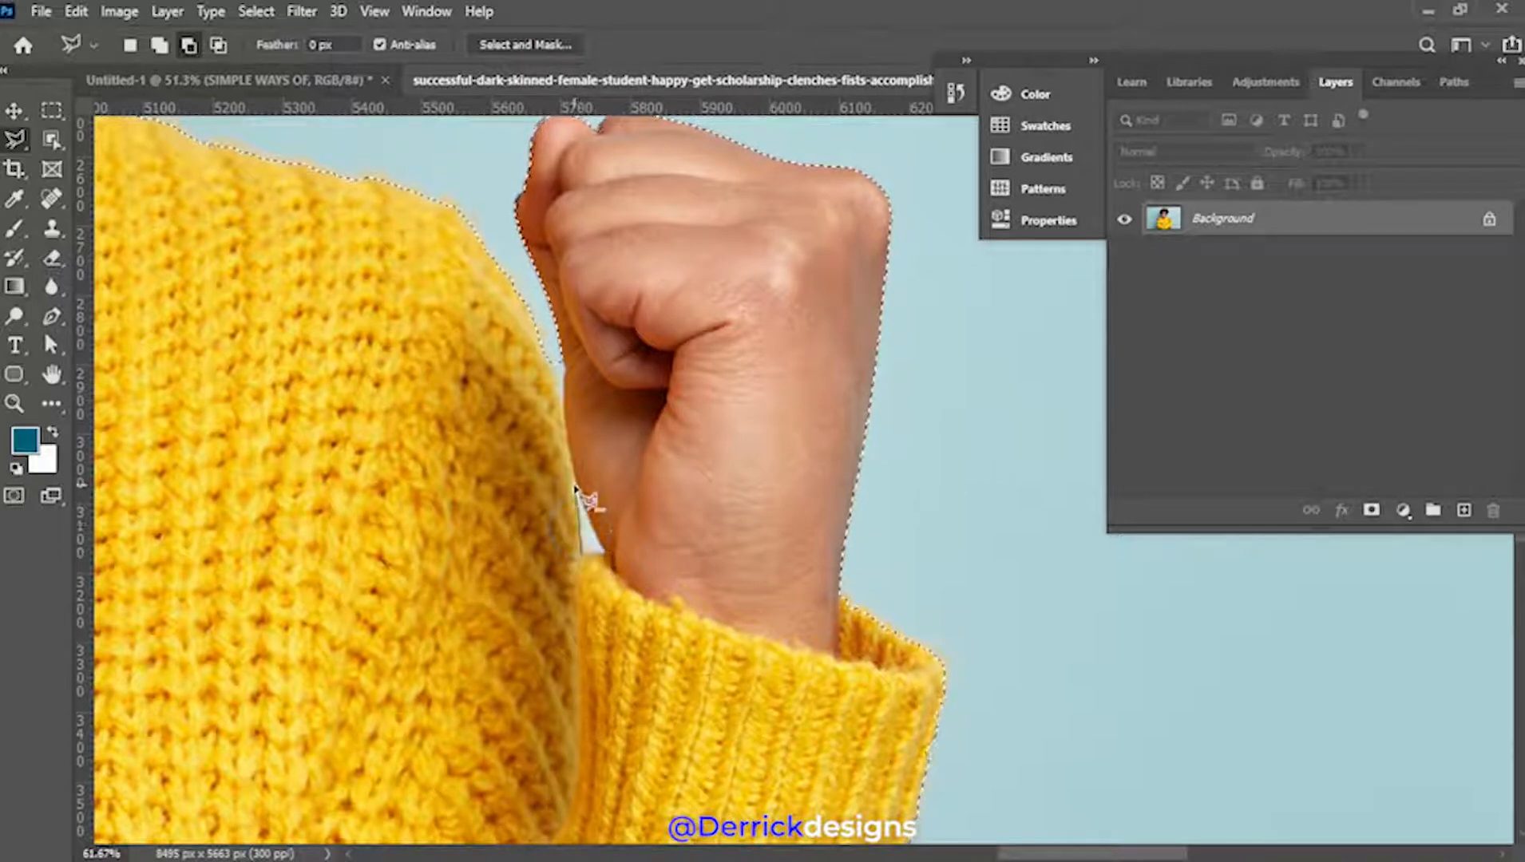
{"action": "scroll", "coordinate": [576, 495], "scroll_direction": "up", "scroll_amount": 2}
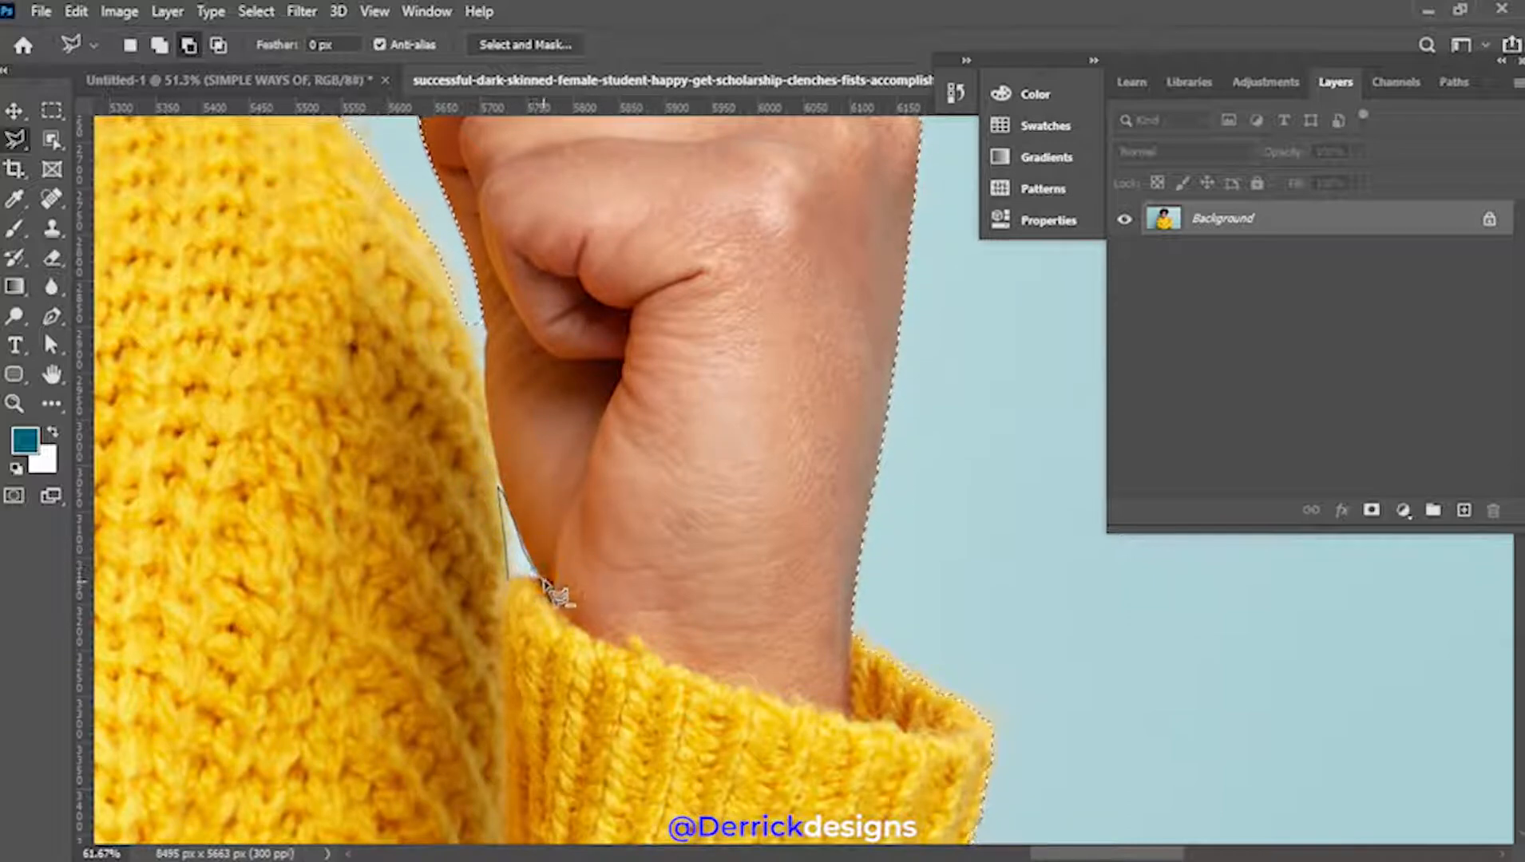
Start the lasso outline at the cuff and follow the sleeve edge down to the image bottom
{"action": "left_click", "coordinate": [528, 583]}
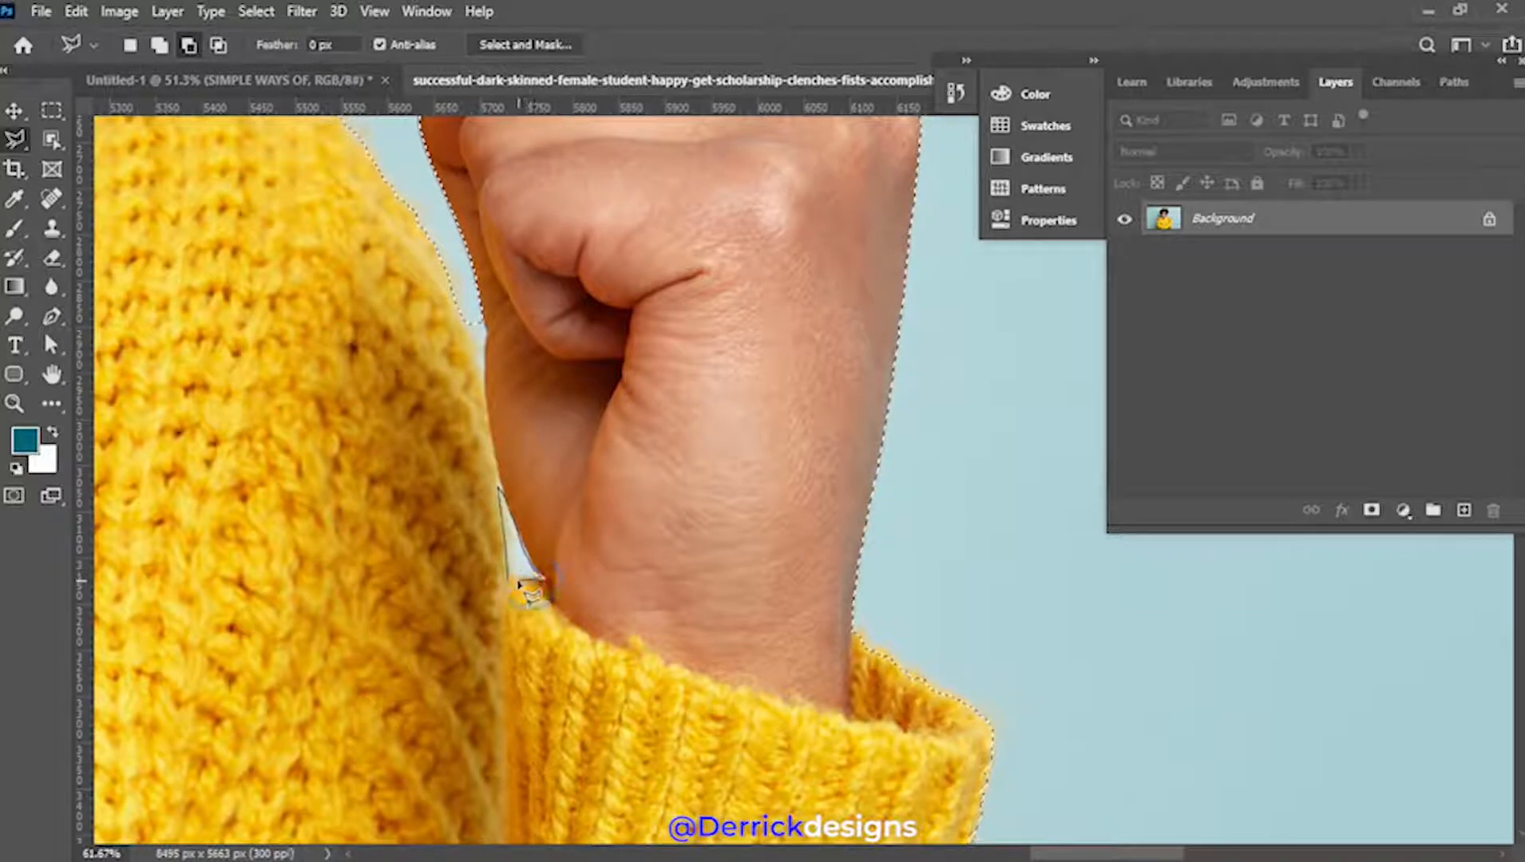
{"action": "key", "text": "space"}
{"action": "left_click_drag", "start_coordinate": [663, 684], "coordinate": [464, 311]}
{"action": "left_click_drag", "start_coordinate": [591, 535], "coordinate": [691, 212]}
{"action": "left_click_drag", "start_coordinate": [663, 579], "coordinate": [634, 280]}
{"action": "left_click_drag", "start_coordinate": [584, 629], "coordinate": [708, 334]}
{"action": "left_click_drag", "start_coordinate": [575, 552], "coordinate": [714, 362]}
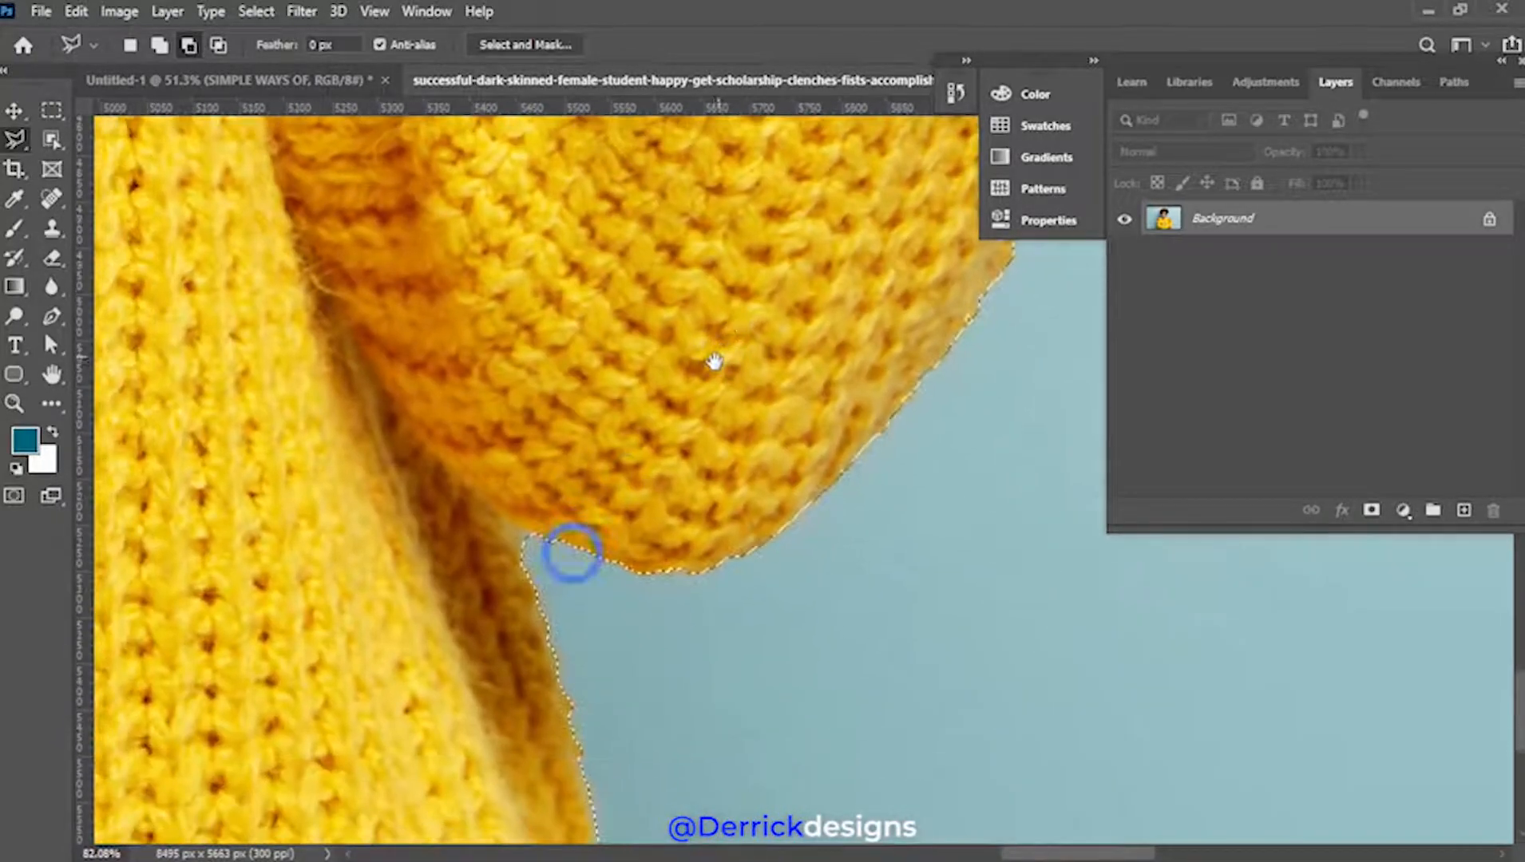
{"action": "left_click_drag", "start_coordinate": [637, 447], "coordinate": [718, 330]}
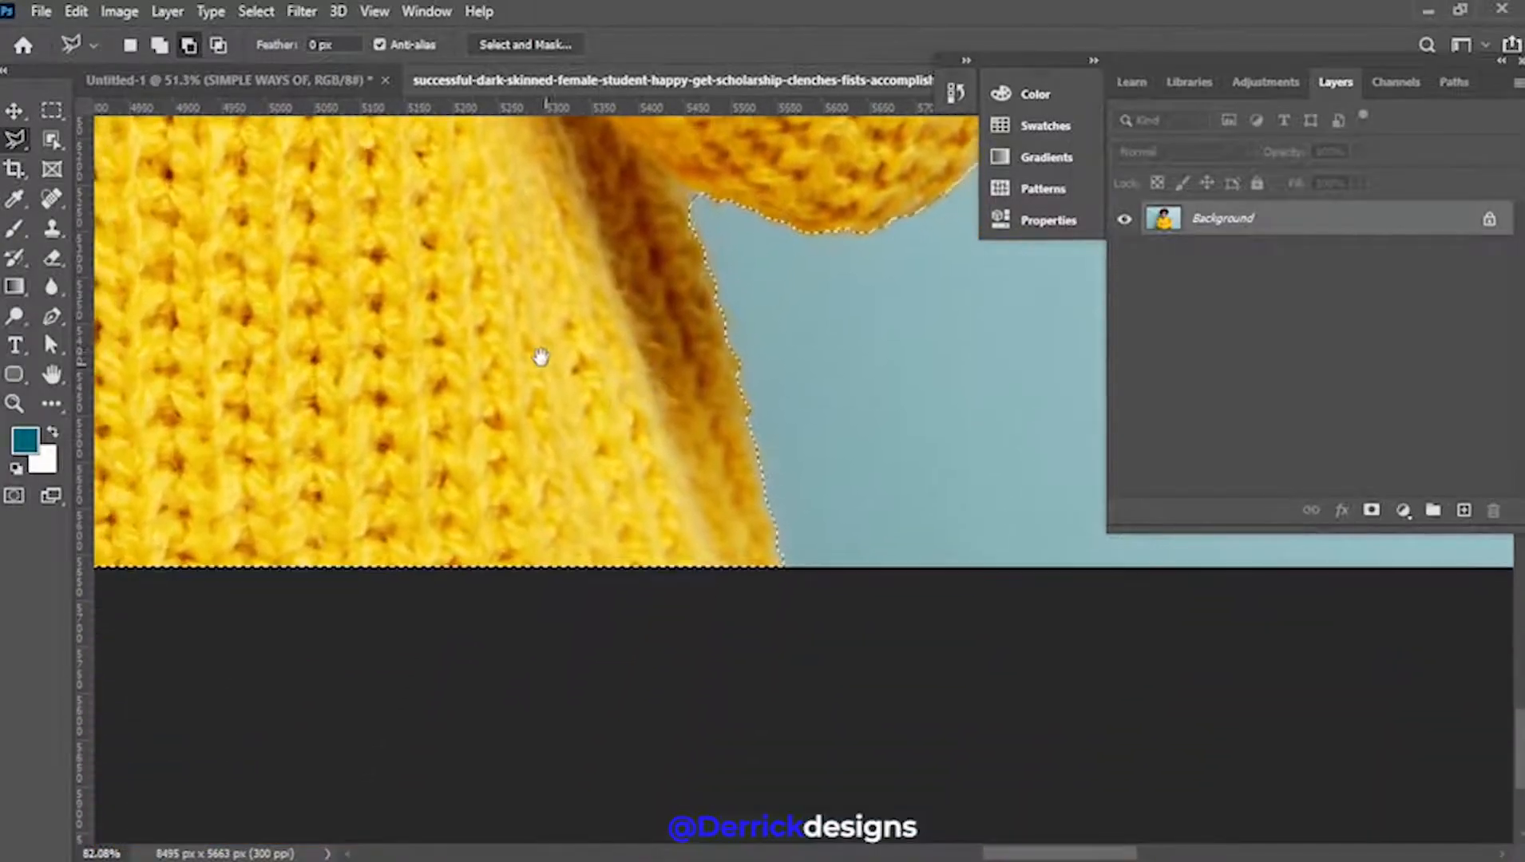
Continue the outline across the knit and other cuff, anchoring along the fist and sweater edge
{"action": "left_click_drag", "start_coordinate": [547, 366], "coordinate": [776, 579]}
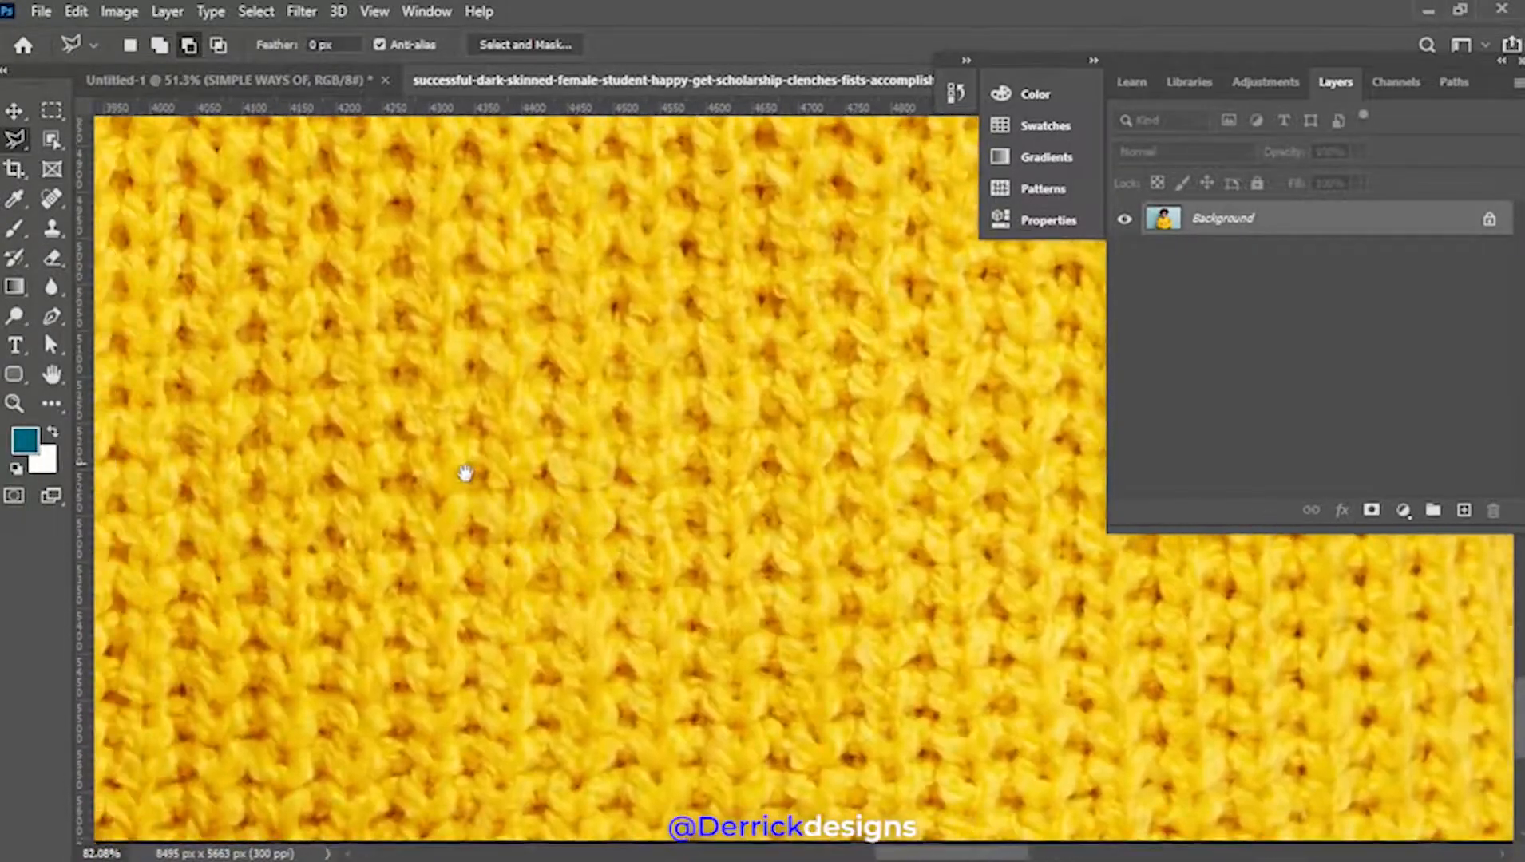
{"action": "left_click_drag", "start_coordinate": [405, 453], "coordinate": [875, 524]}
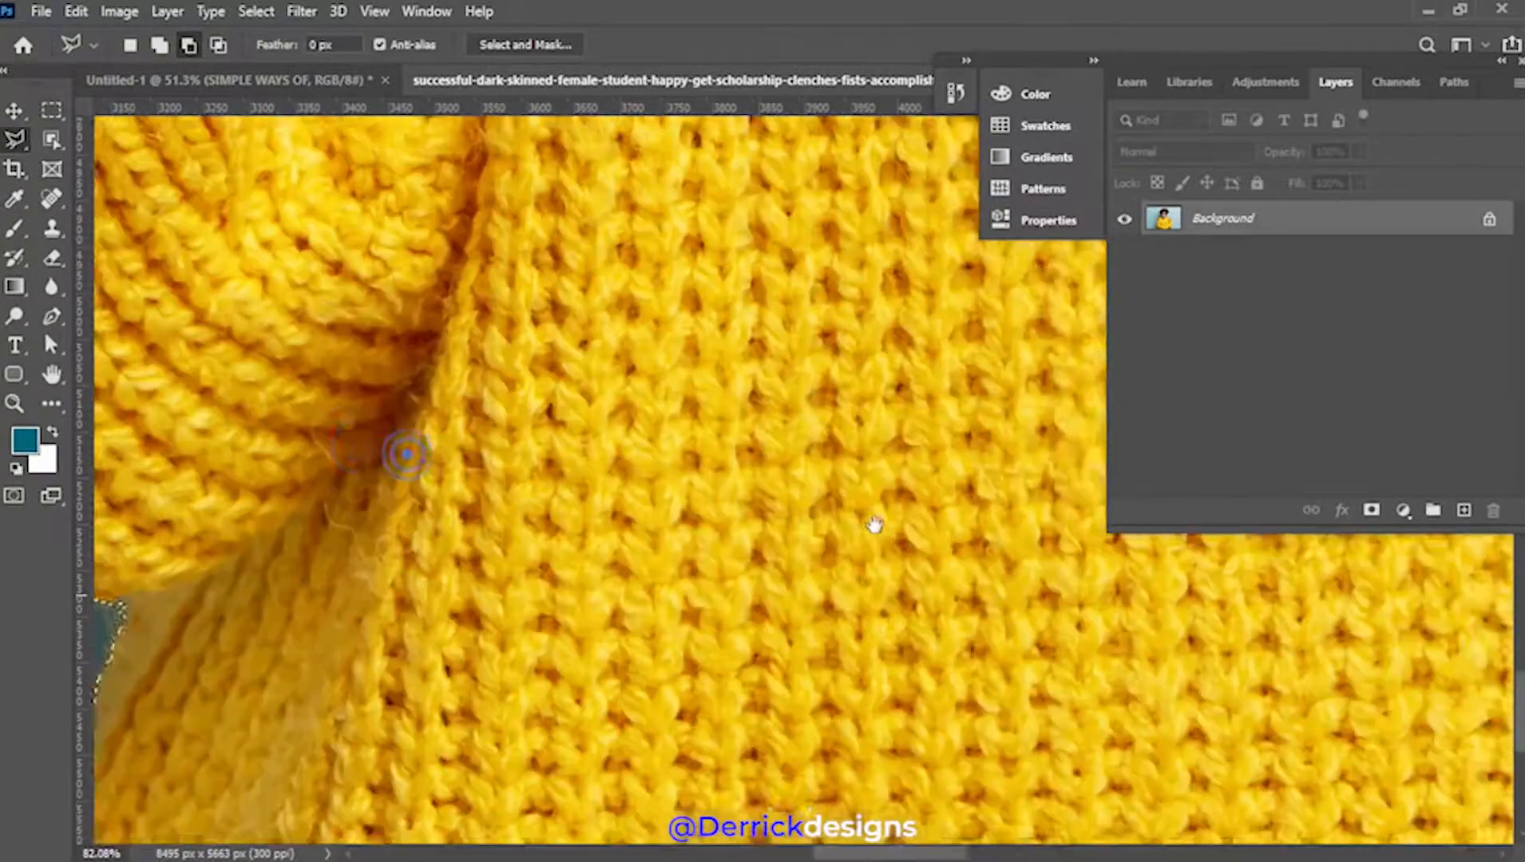
{"action": "left_click_drag", "start_coordinate": [510, 409], "coordinate": [671, 409]}
{"action": "left_click_drag", "start_coordinate": [579, 317], "coordinate": [735, 630]}
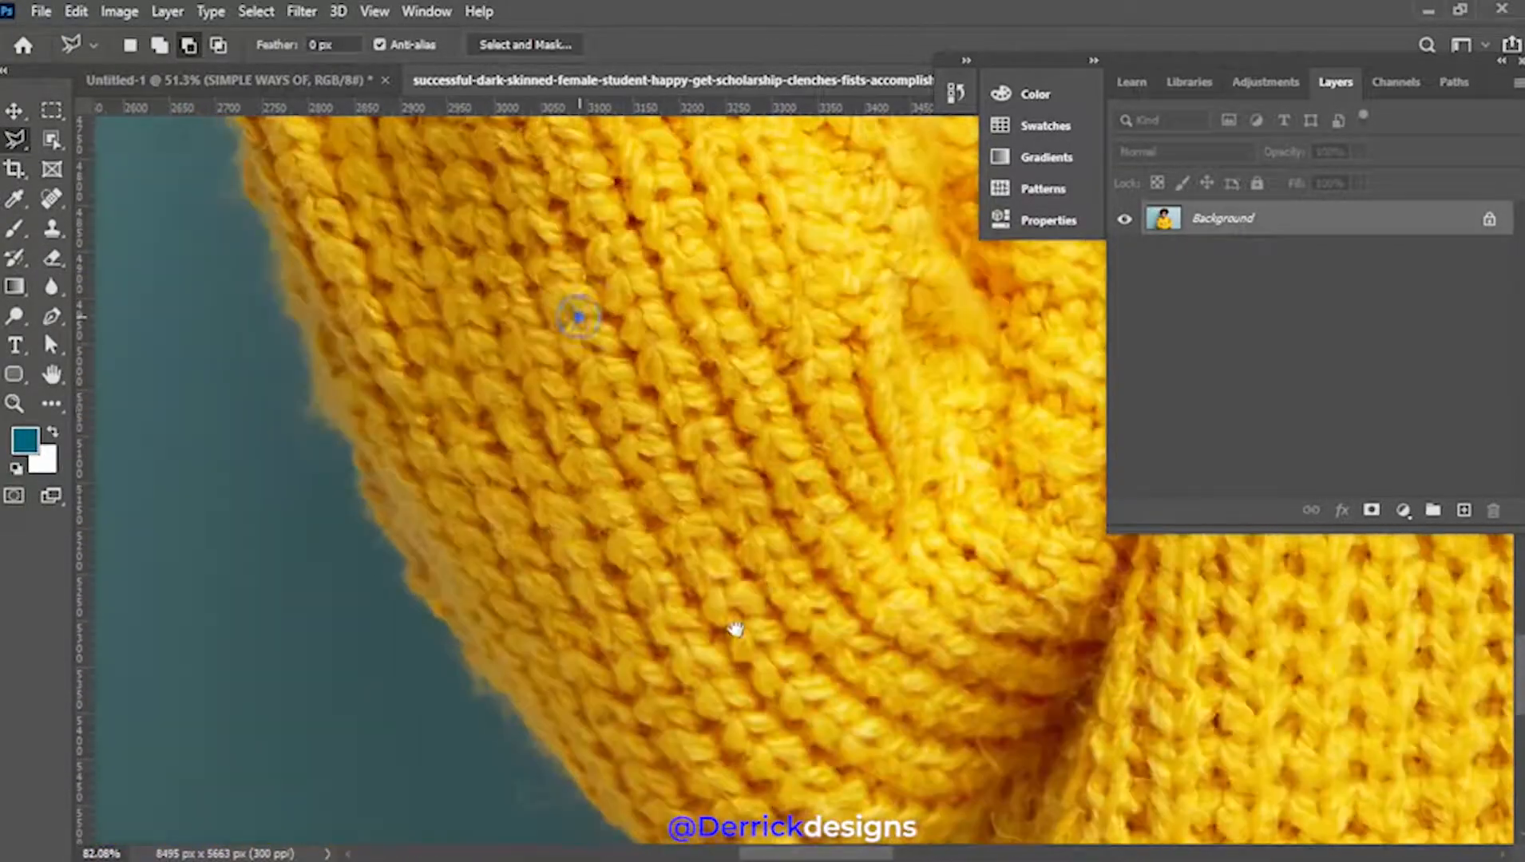
{"action": "left_click_drag", "start_coordinate": [722, 368], "coordinate": [690, 613]}
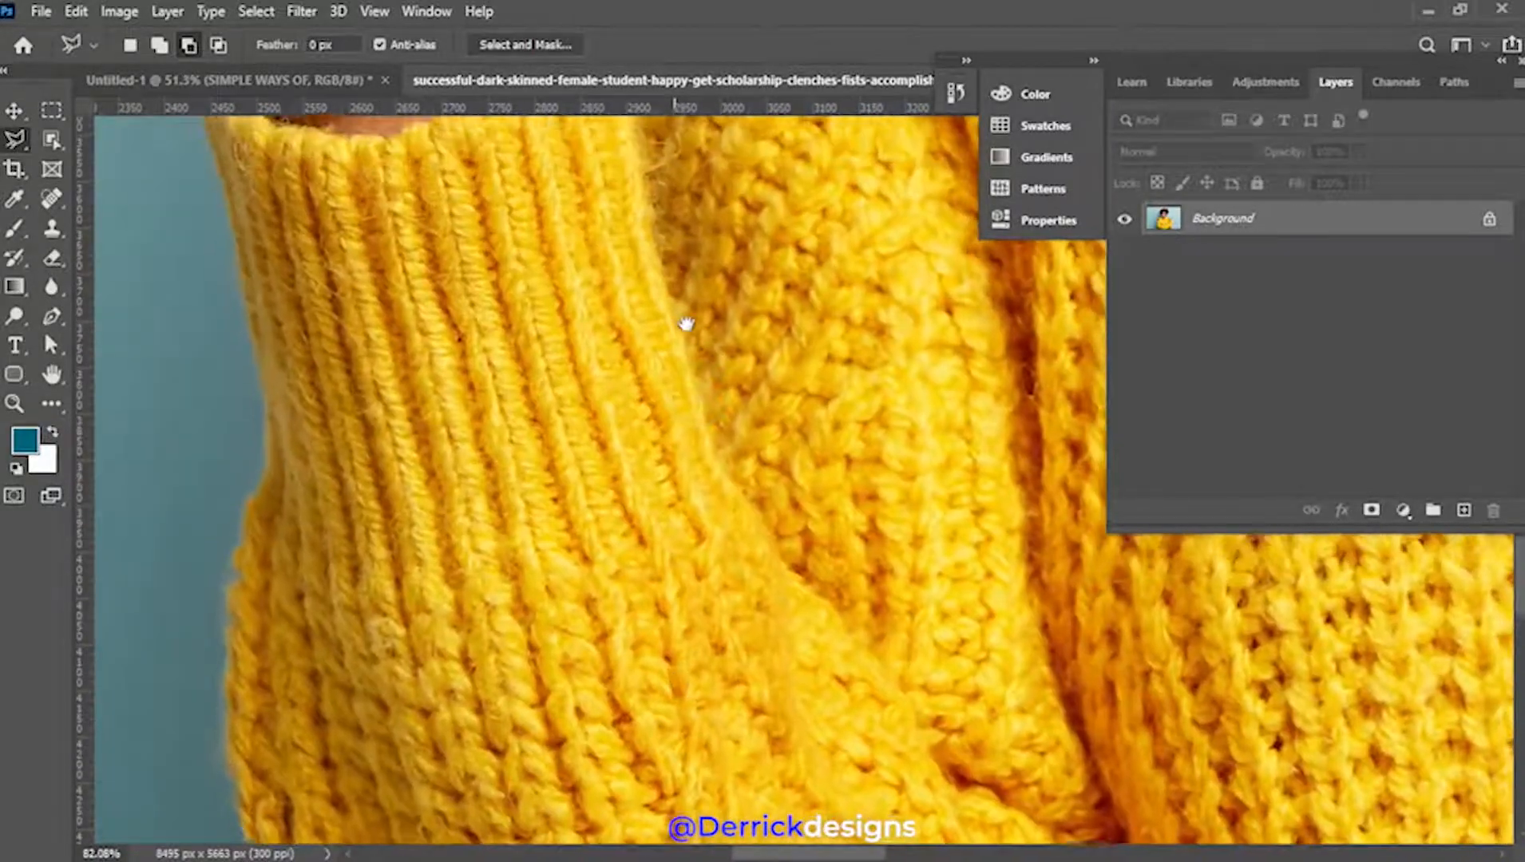
{"action": "left_click_drag", "start_coordinate": [686, 323], "coordinate": [627, 634]}
{"action": "left_click_drag", "start_coordinate": [647, 409], "coordinate": [633, 573]}
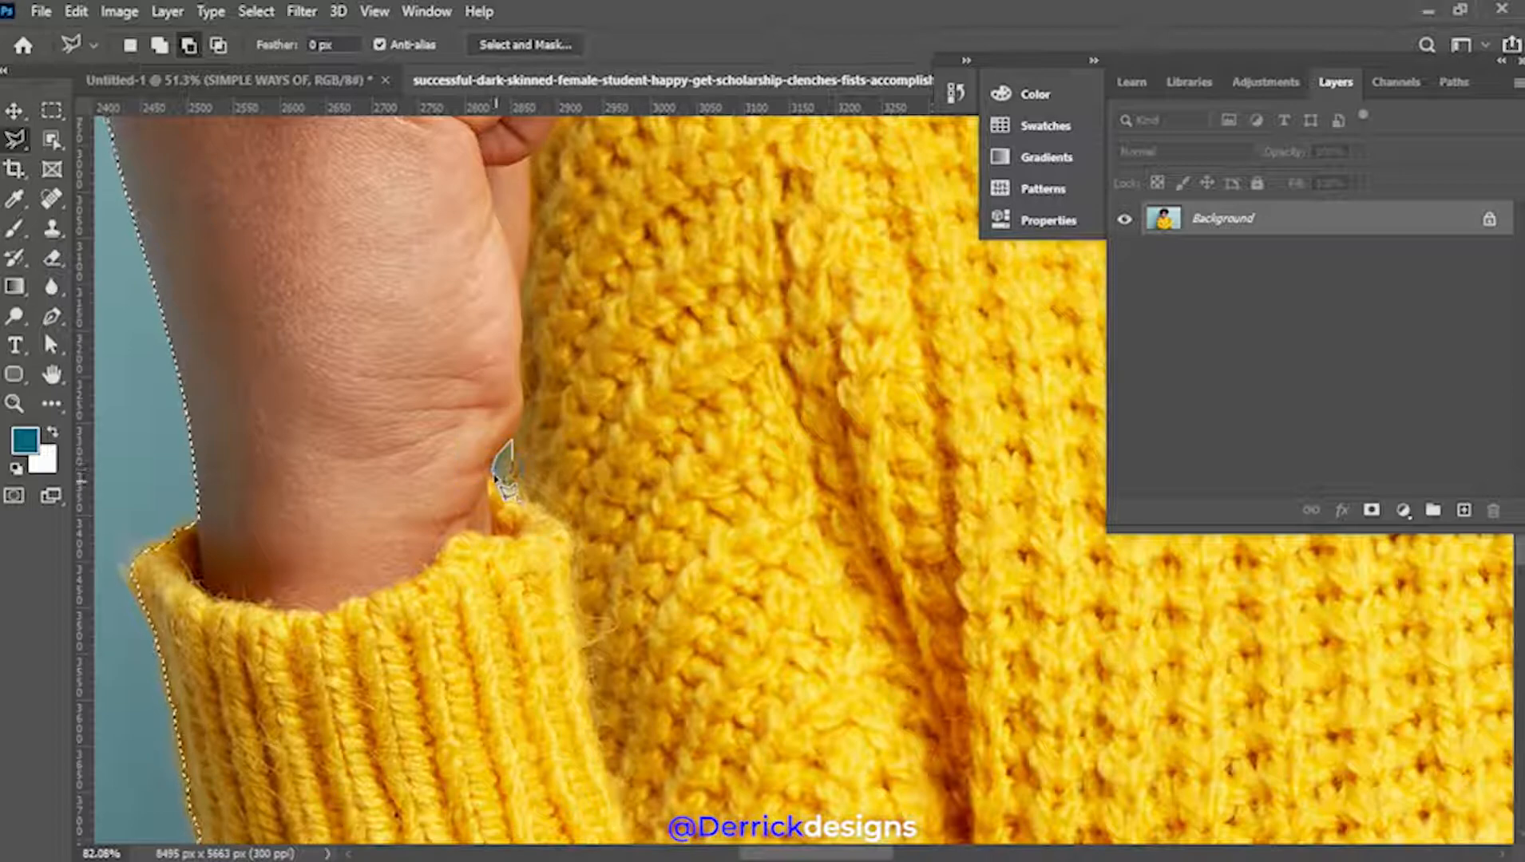
{"action": "left_click_drag", "start_coordinate": [463, 313], "coordinate": [605, 566]}
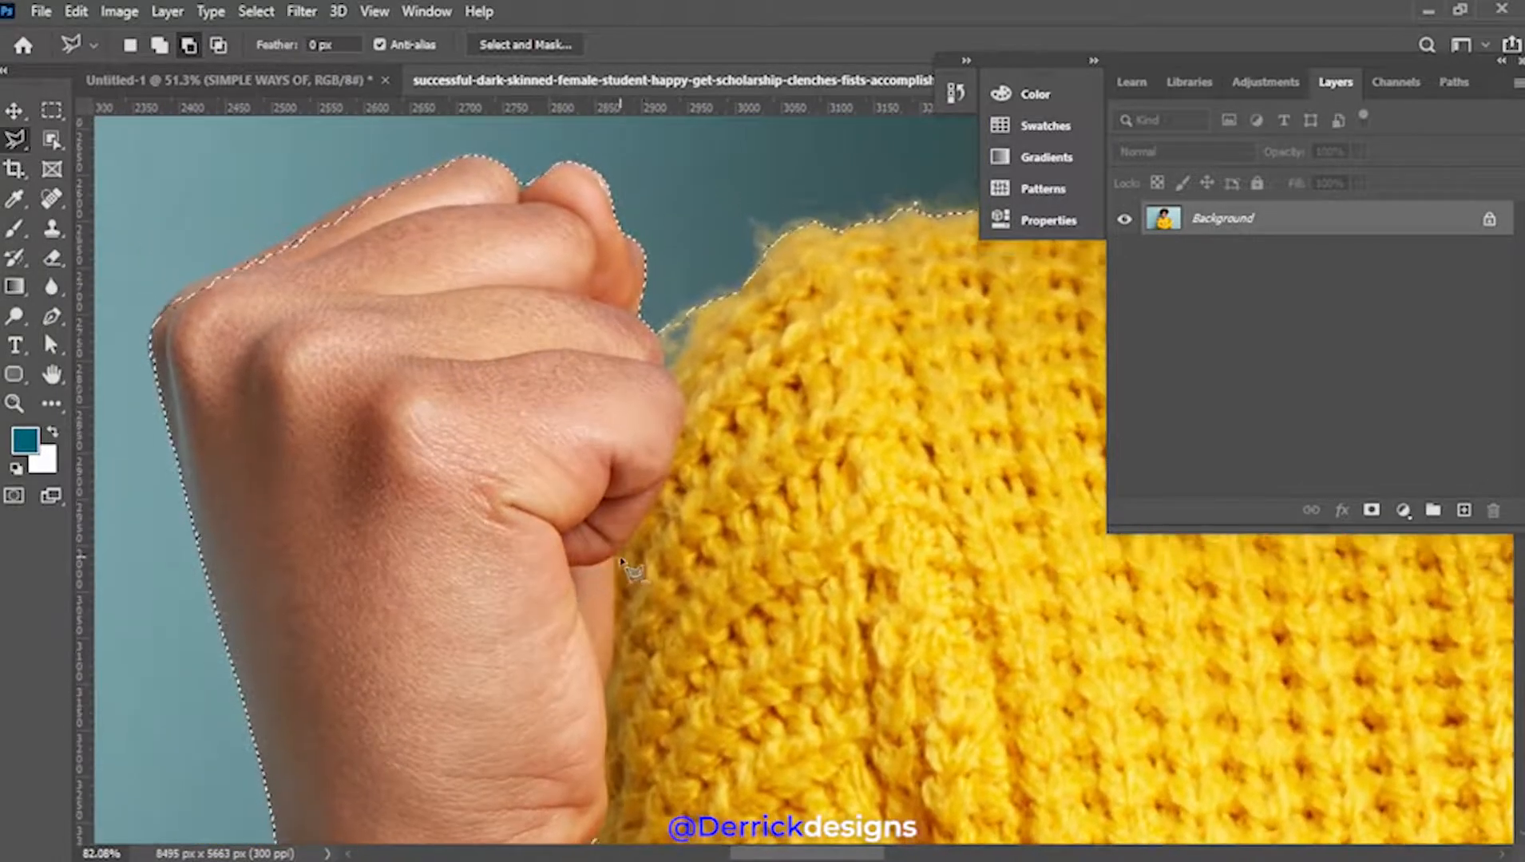
{"action": "left_click", "coordinate": [657, 336]}
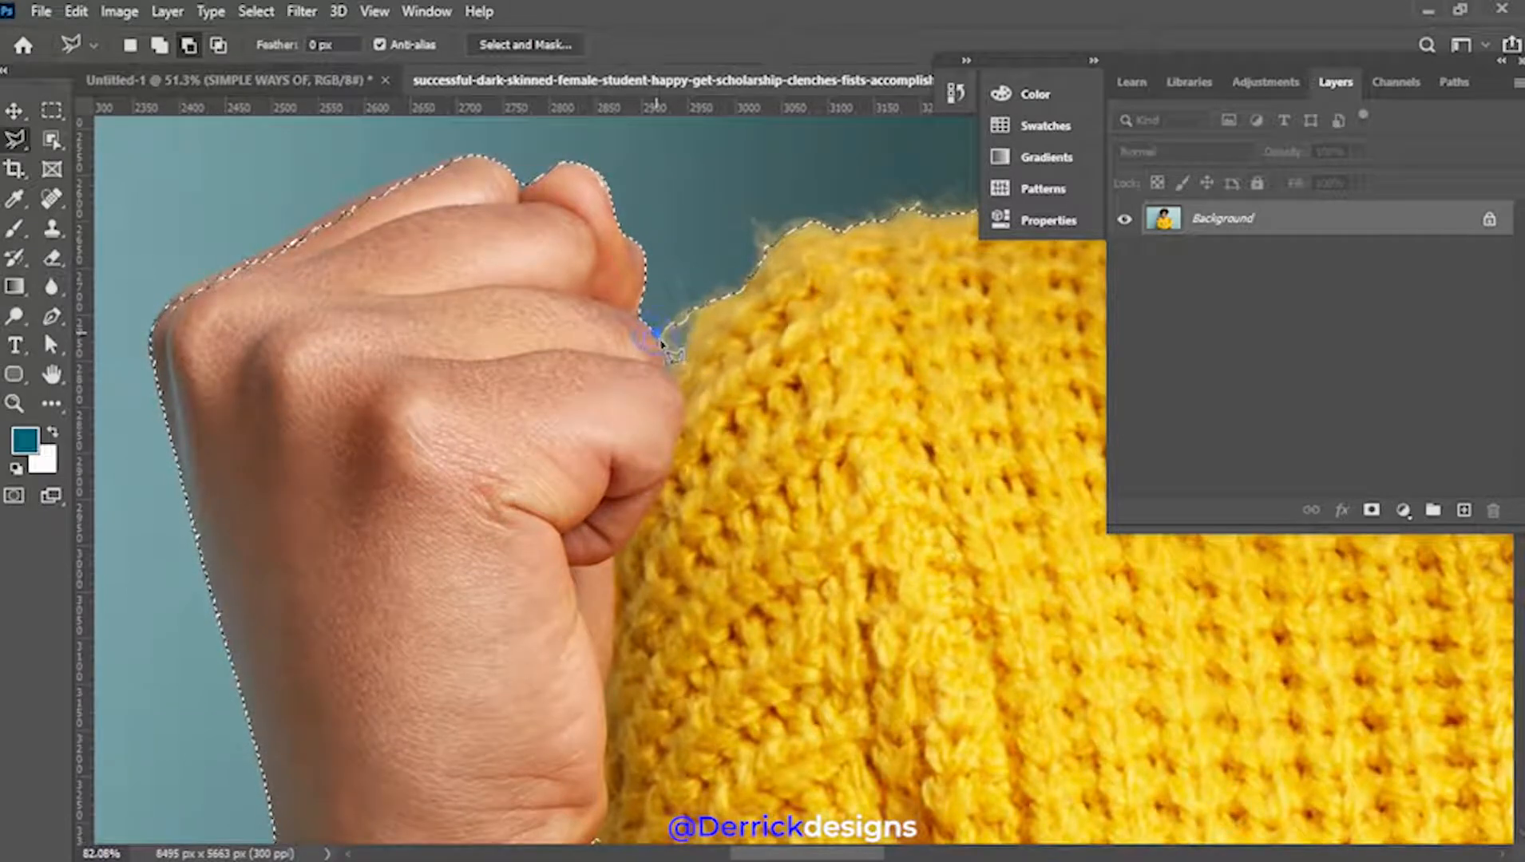
{"action": "left_click", "coordinate": [679, 326]}
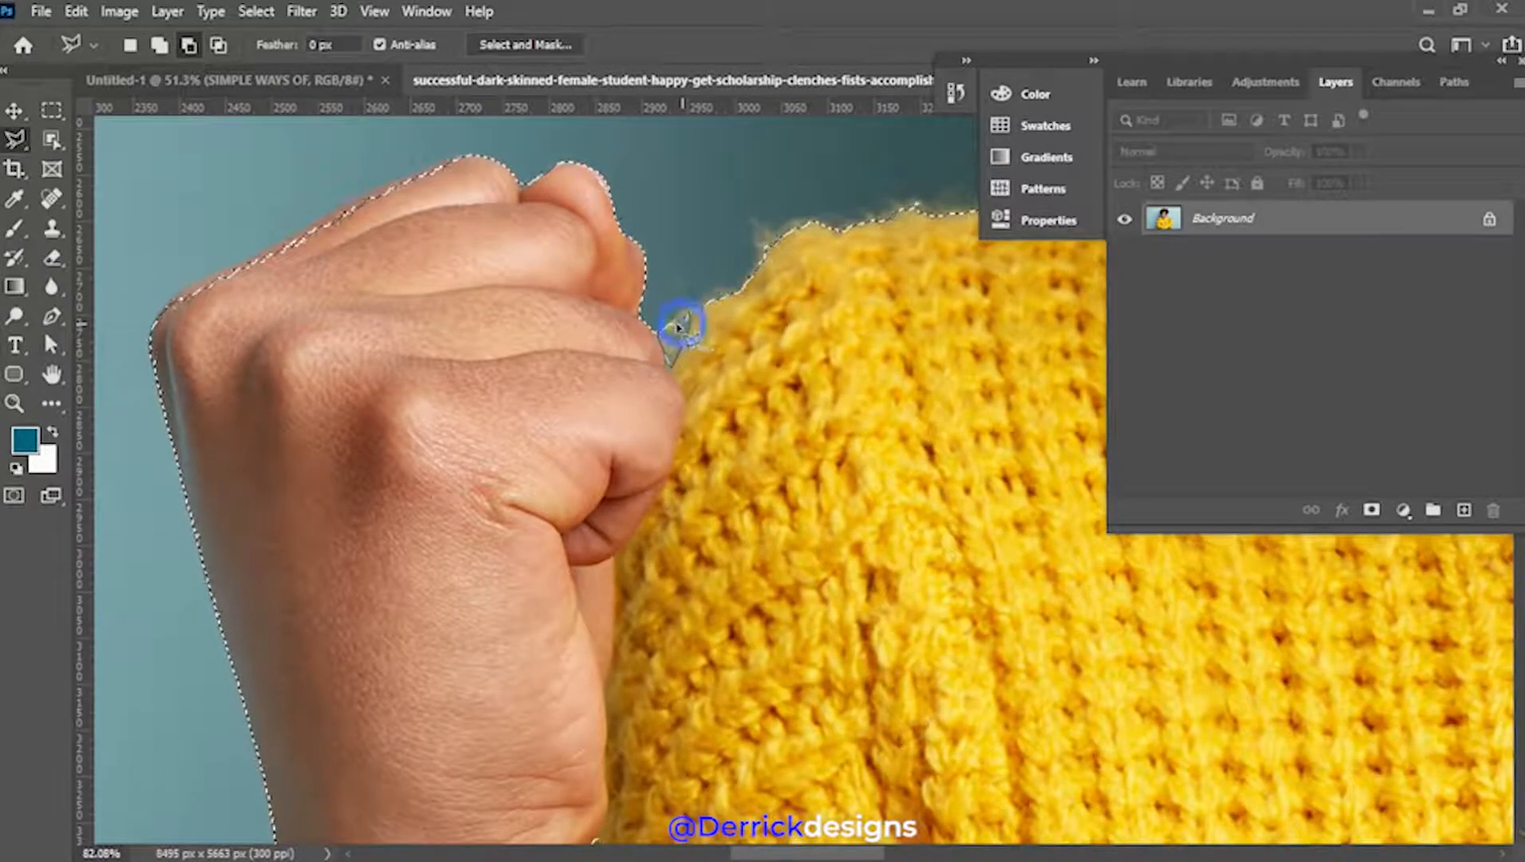
Drag the selected woman from her photo into the Untitled-1 canvas
{"action": "left_click", "coordinate": [13, 110]}
{"action": "key", "text": "ctrl+0"}
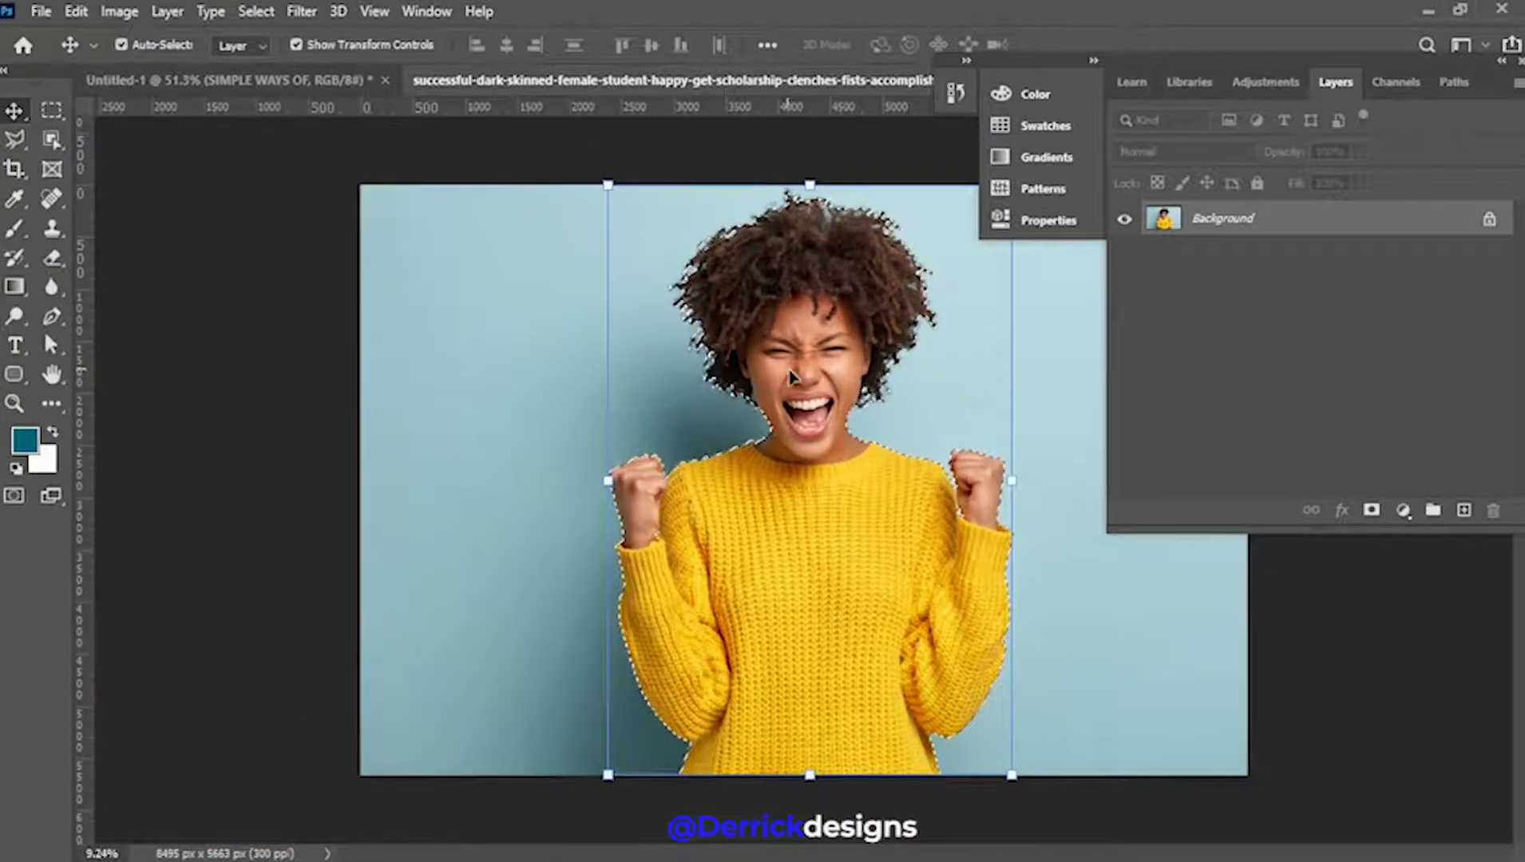
{"action": "left_click_drag", "start_coordinate": [817, 529], "coordinate": [338, 110]}
{"action": "left_click_drag", "start_coordinate": [491, 533], "coordinate": [586, 534]}
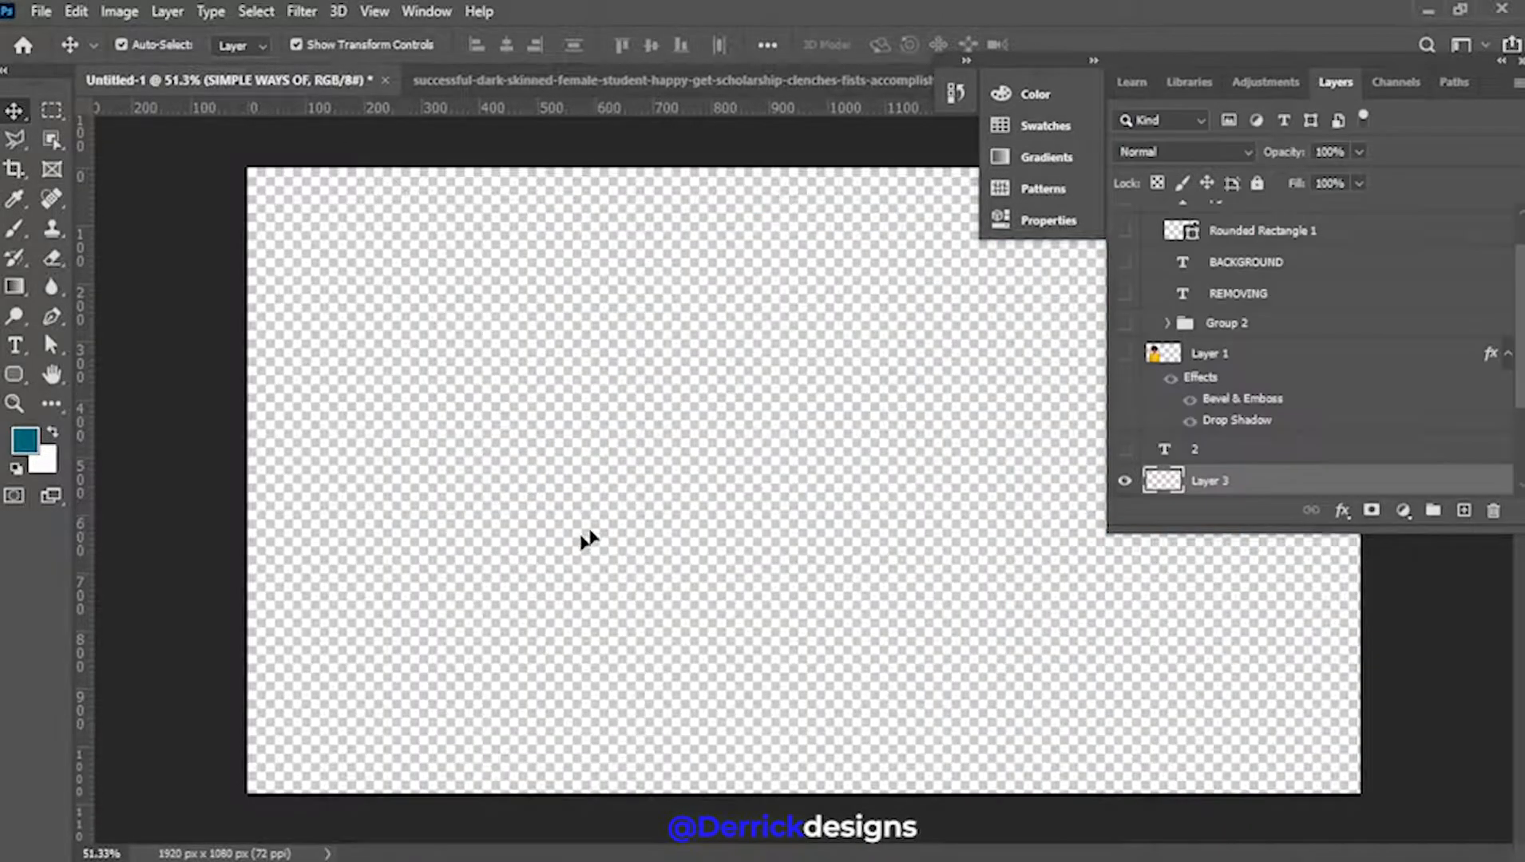
{"action": "scroll", "coordinate": [631, 541], "scroll_direction": "down", "scroll_amount": 5}
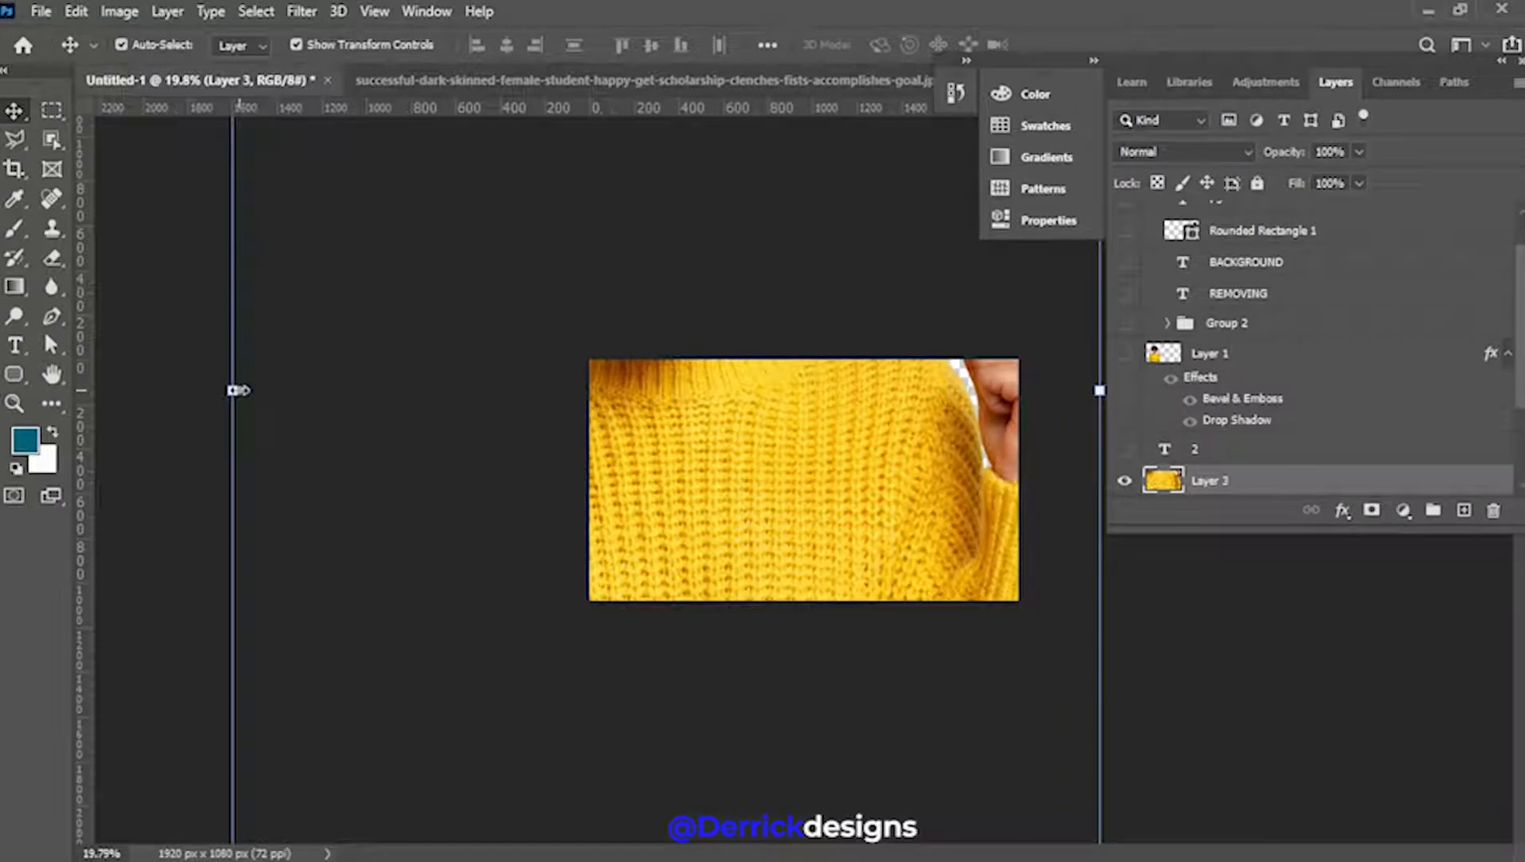
Scale the woman down, place her on the canvas's left side, and select Layer 3
{"action": "left_click_drag", "start_coordinate": [234, 390], "coordinate": [583, 505]}
{"action": "left_click_drag", "start_coordinate": [677, 445], "coordinate": [699, 544]}
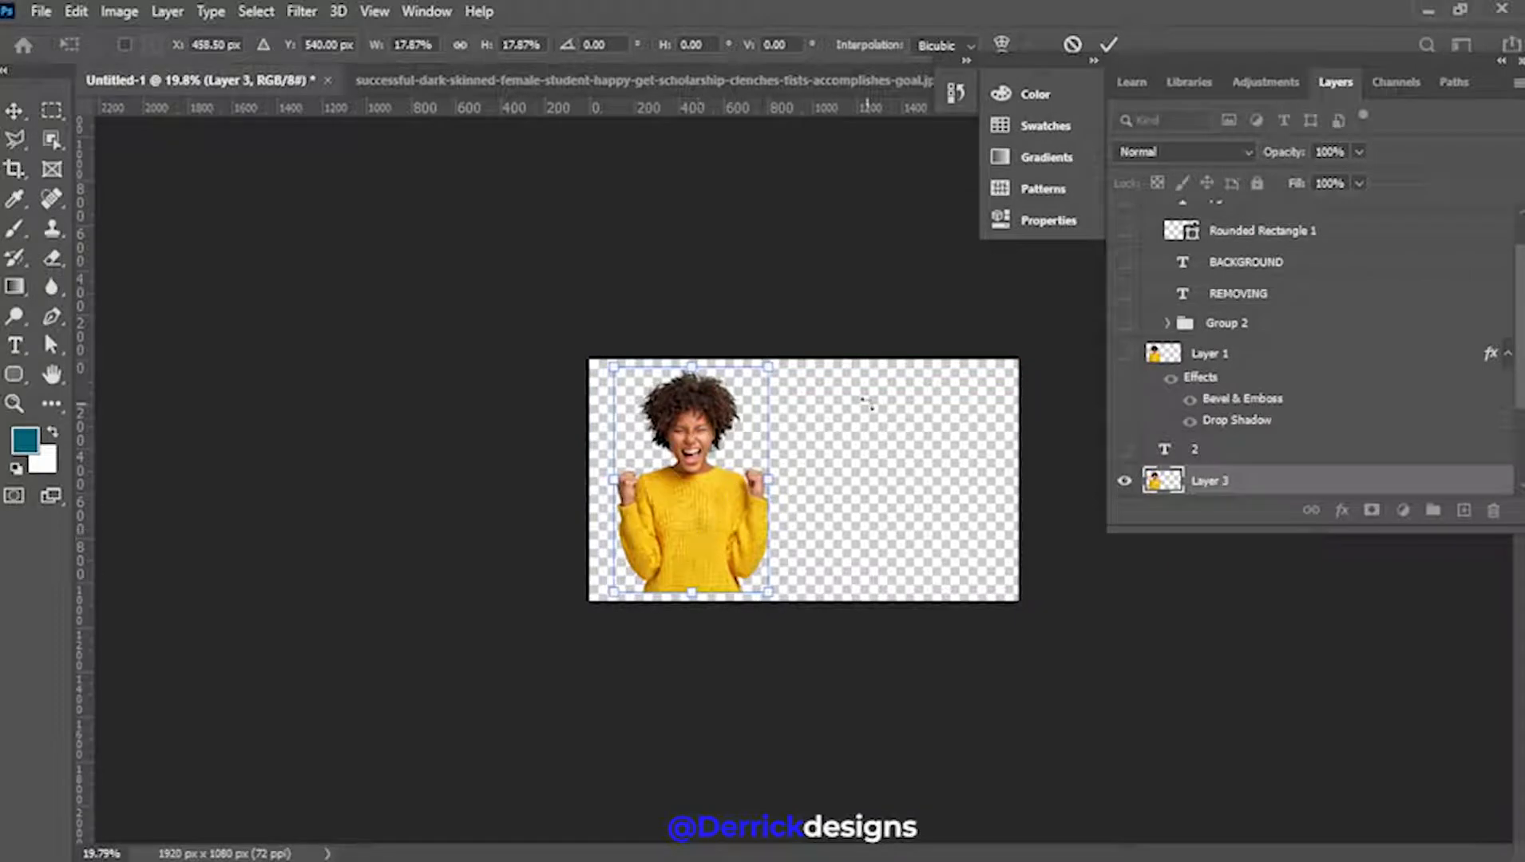
{"action": "left_click", "coordinate": [1109, 44]}
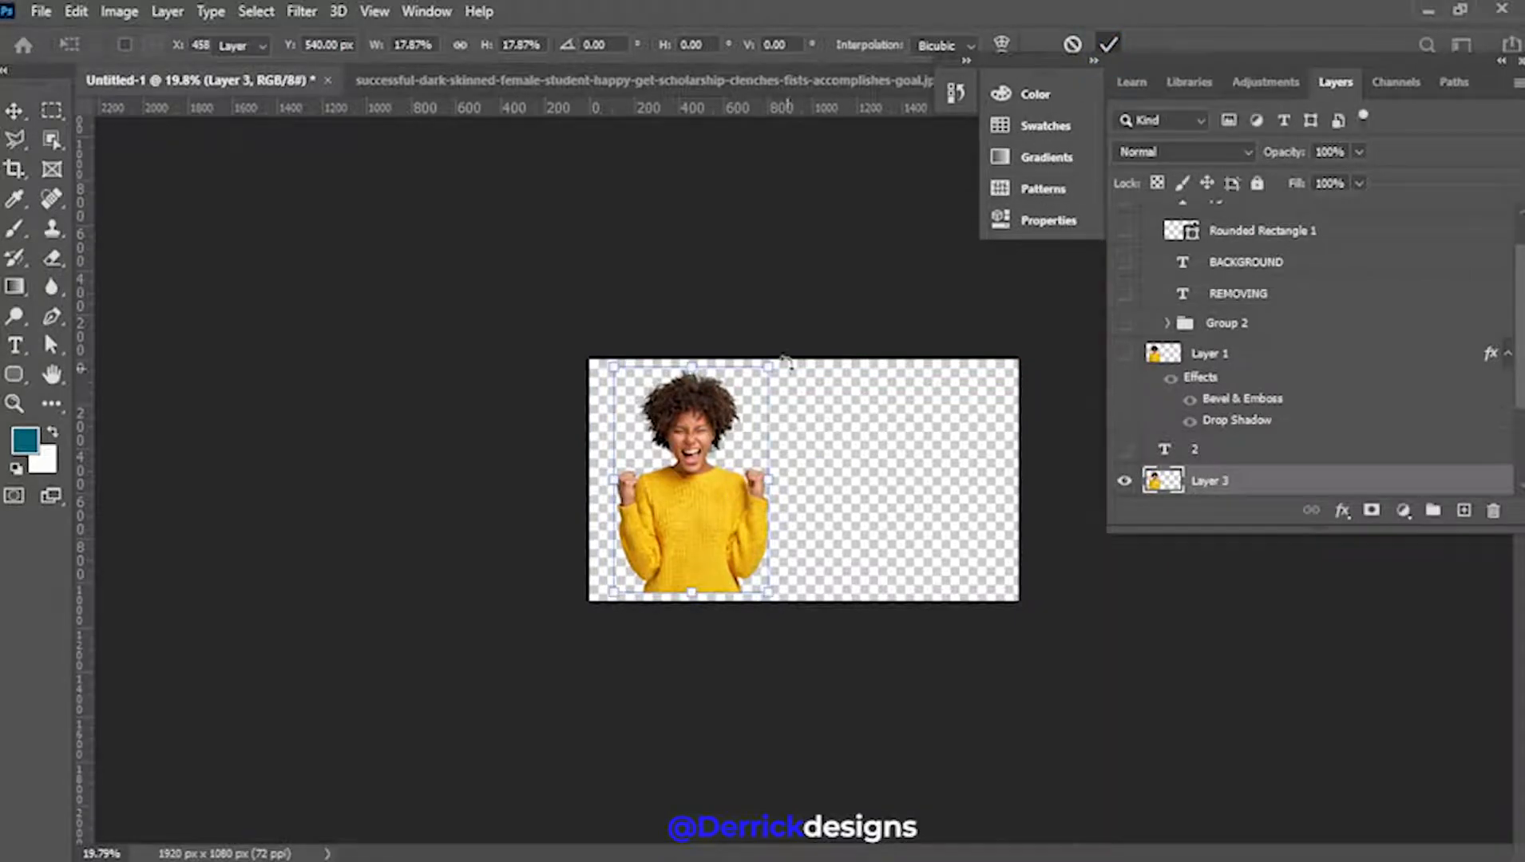
{"action": "left_click", "coordinate": [784, 333]}
{"action": "scroll", "coordinate": [761, 527], "scroll_direction": "up", "scroll_amount": 5}
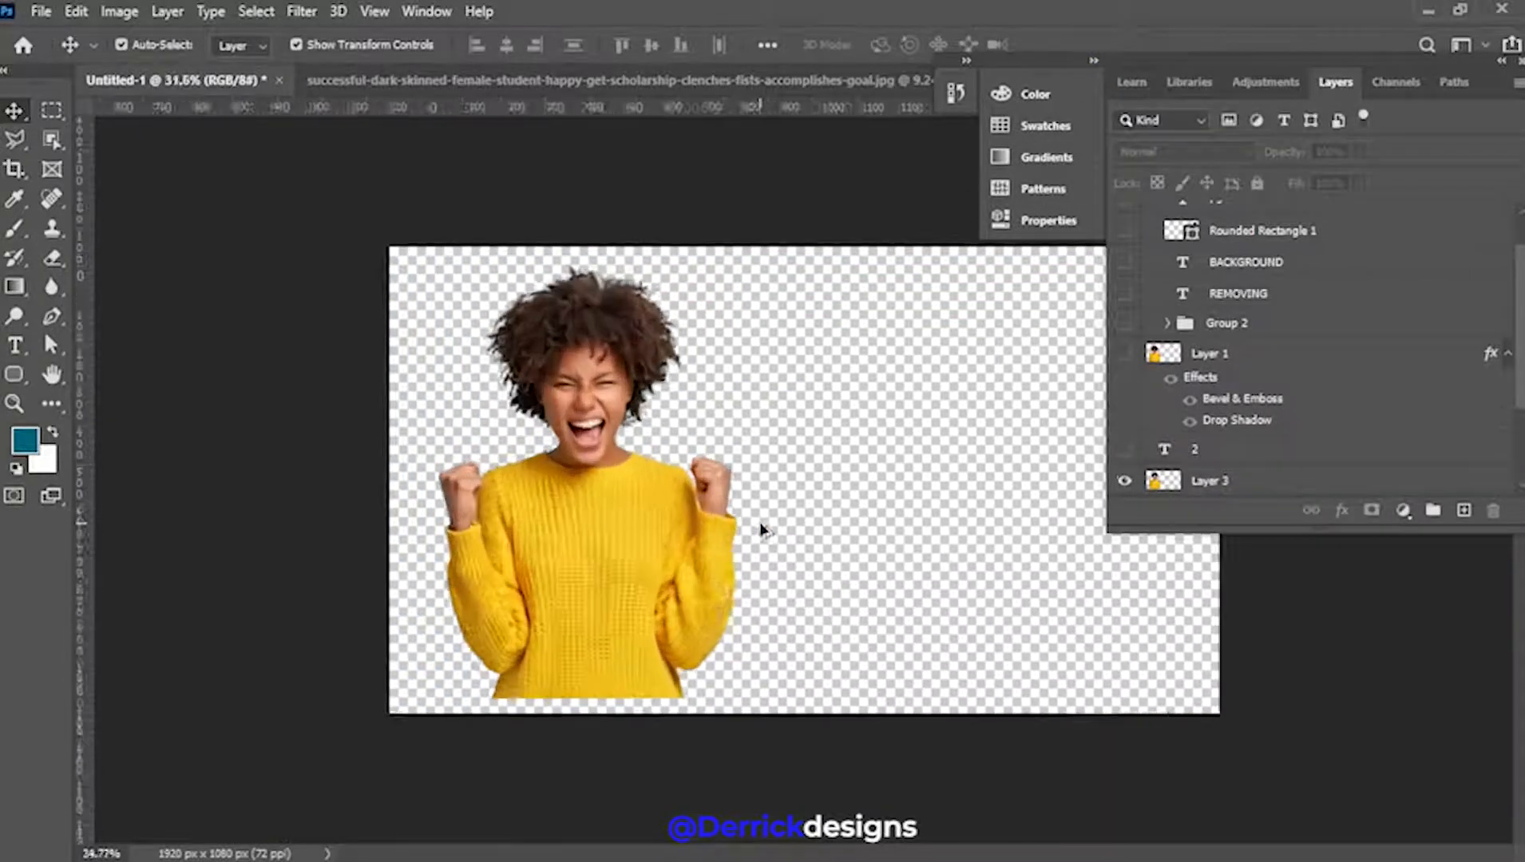
{"action": "scroll", "coordinate": [761, 528], "scroll_direction": "up", "scroll_amount": 2}
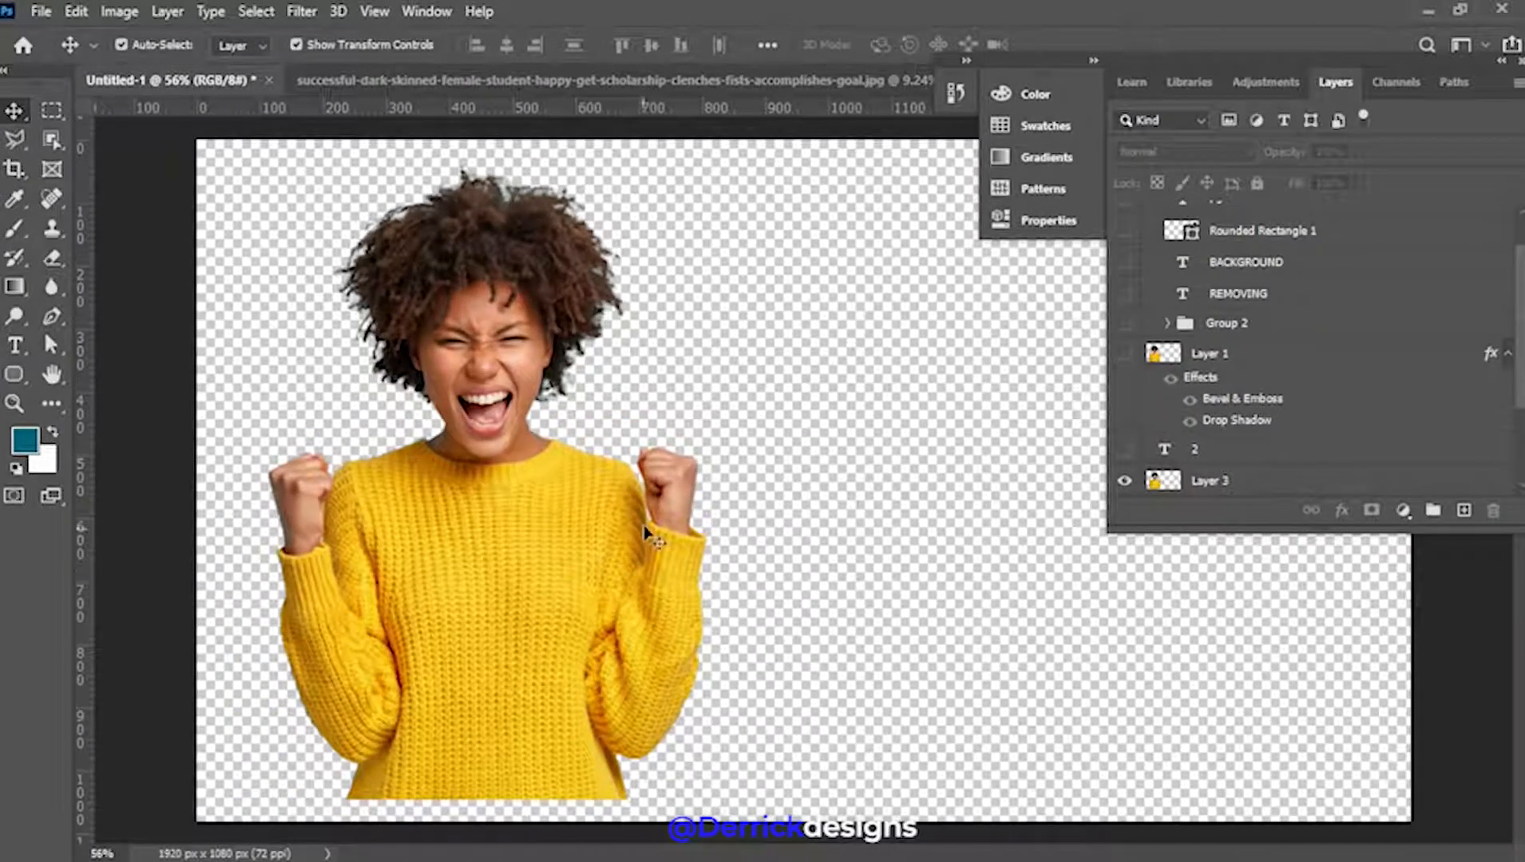
{"action": "scroll", "coordinate": [646, 533], "scroll_direction": "down", "scroll_amount": 2}
{"action": "left_click", "coordinate": [613, 537]}
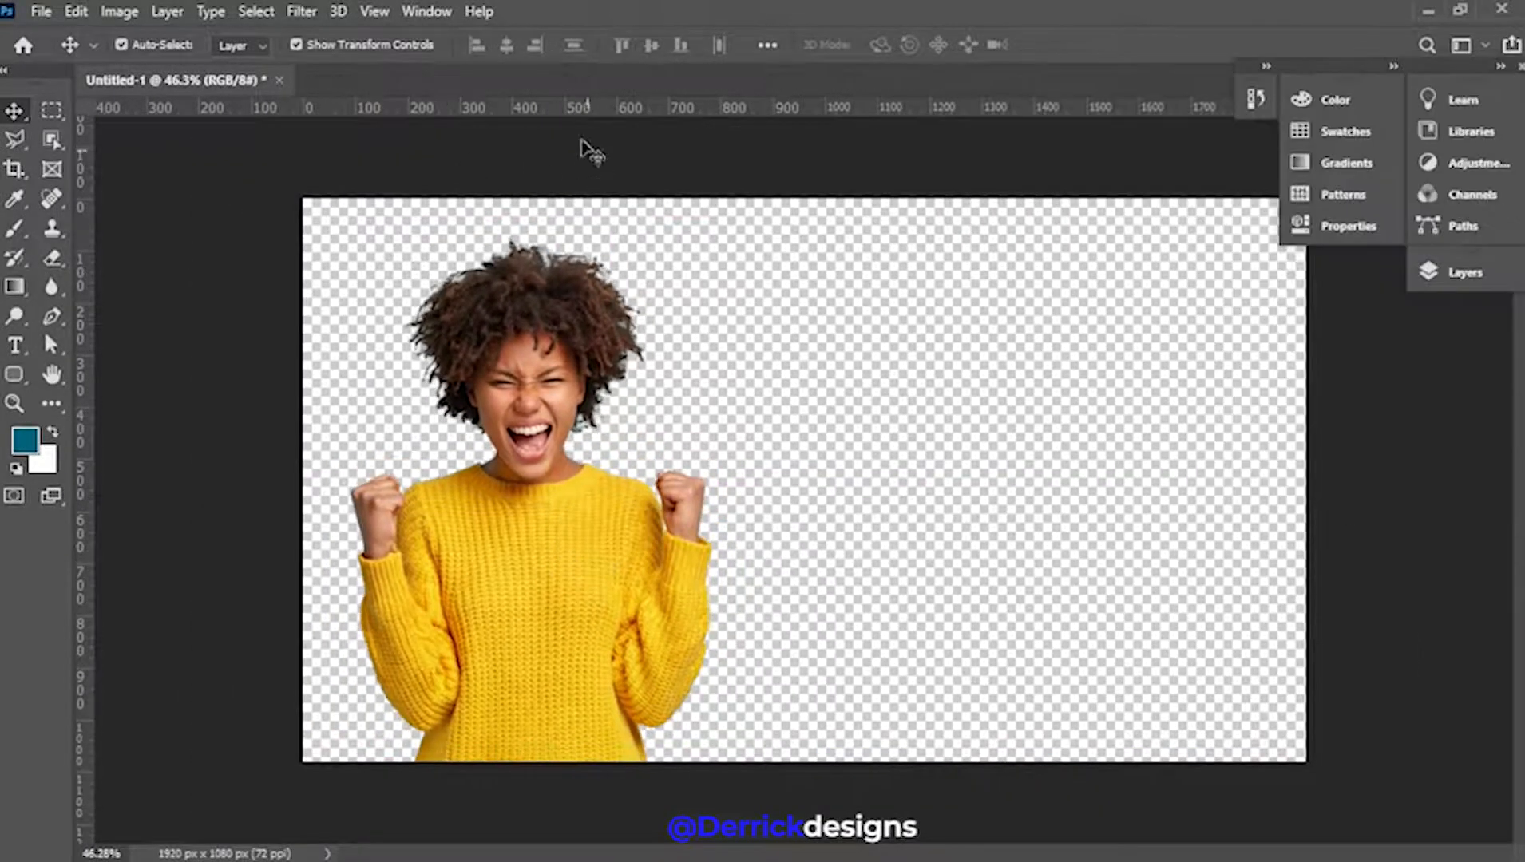
Open the WhatsApp Image photo of the man in the navy polo
{"action": "left_click", "coordinate": [32, 10]}
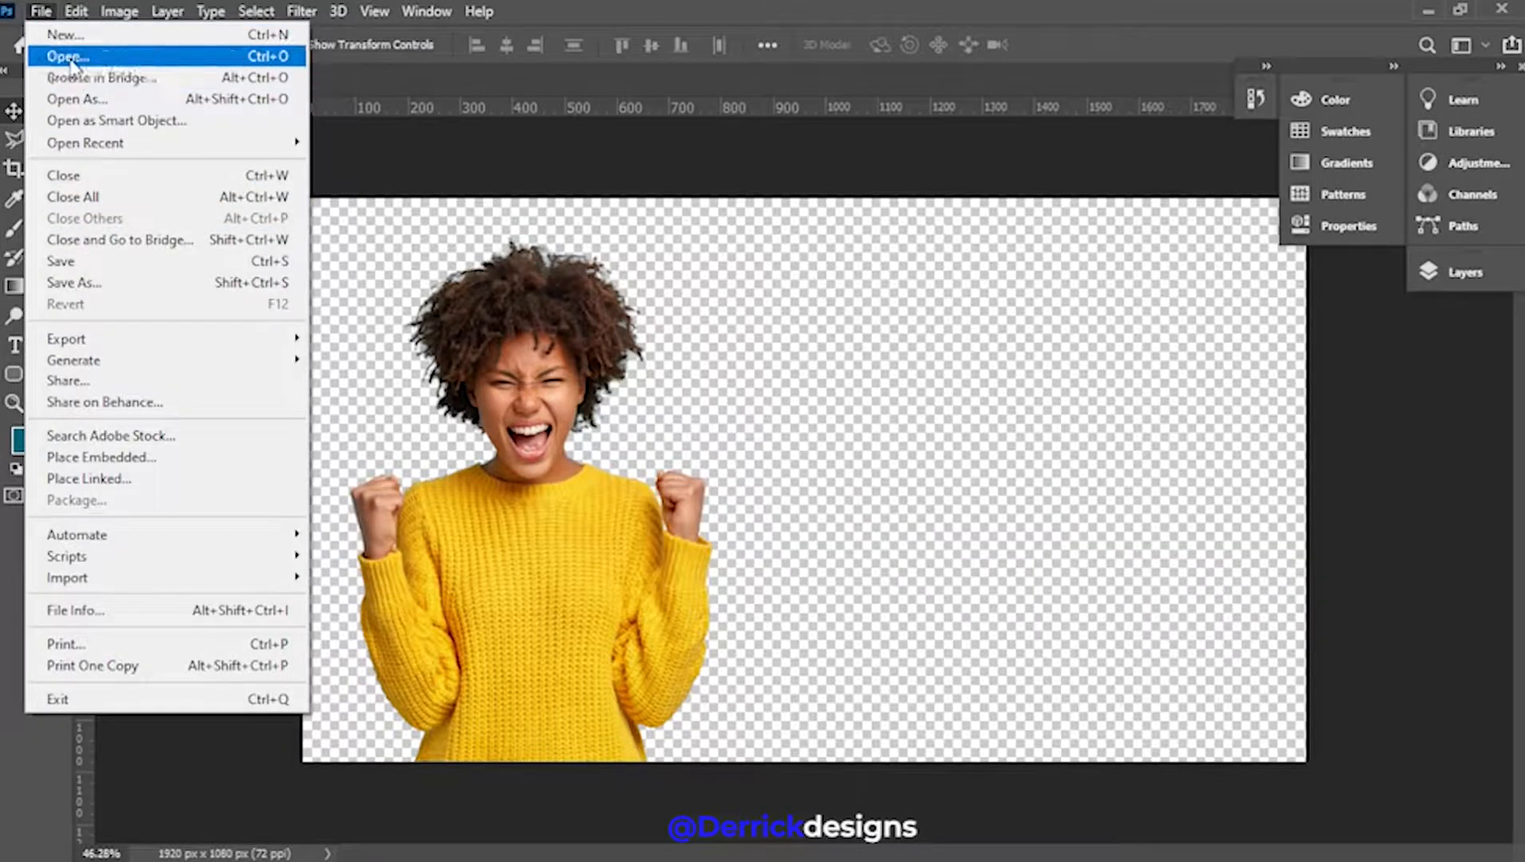
{"action": "left_click", "coordinate": [69, 57]}
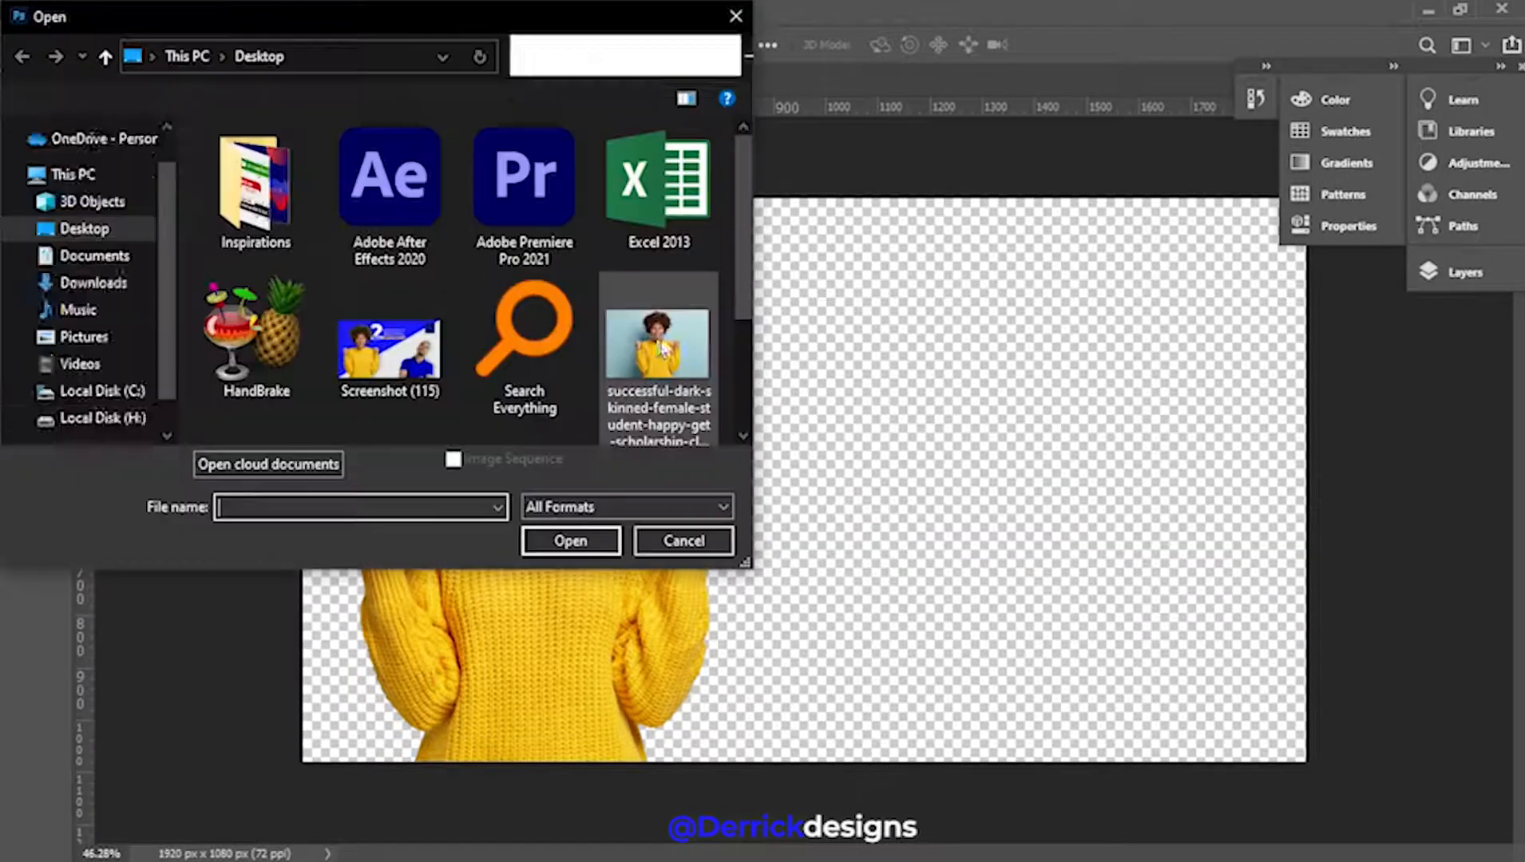
{"action": "scroll", "coordinate": [623, 363], "scroll_direction": "down", "scroll_amount": 2}
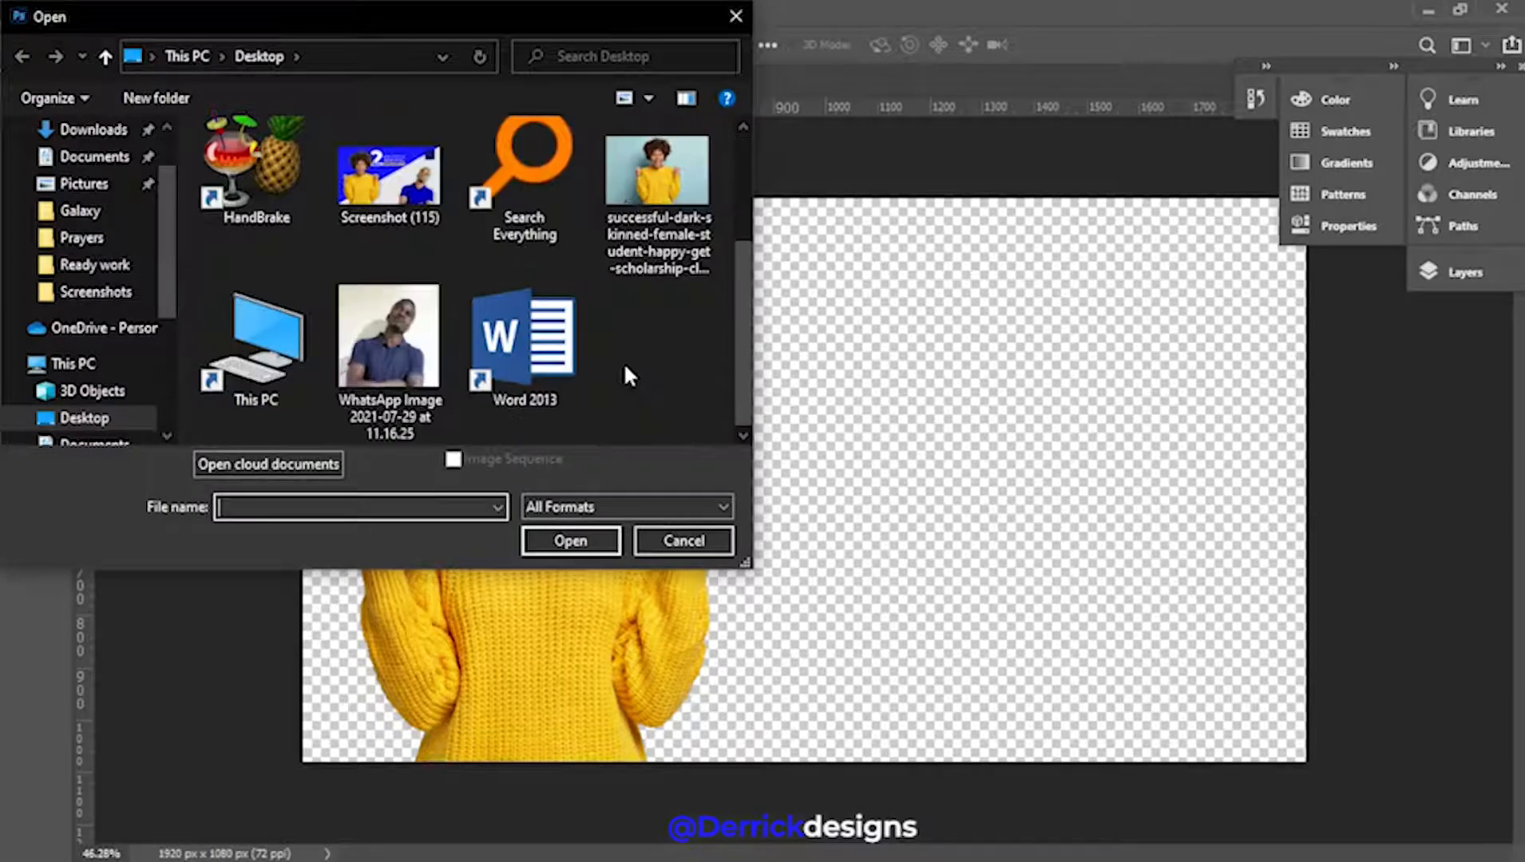
{"action": "left_click", "coordinate": [390, 343]}
{"action": "left_click", "coordinate": [593, 539]}
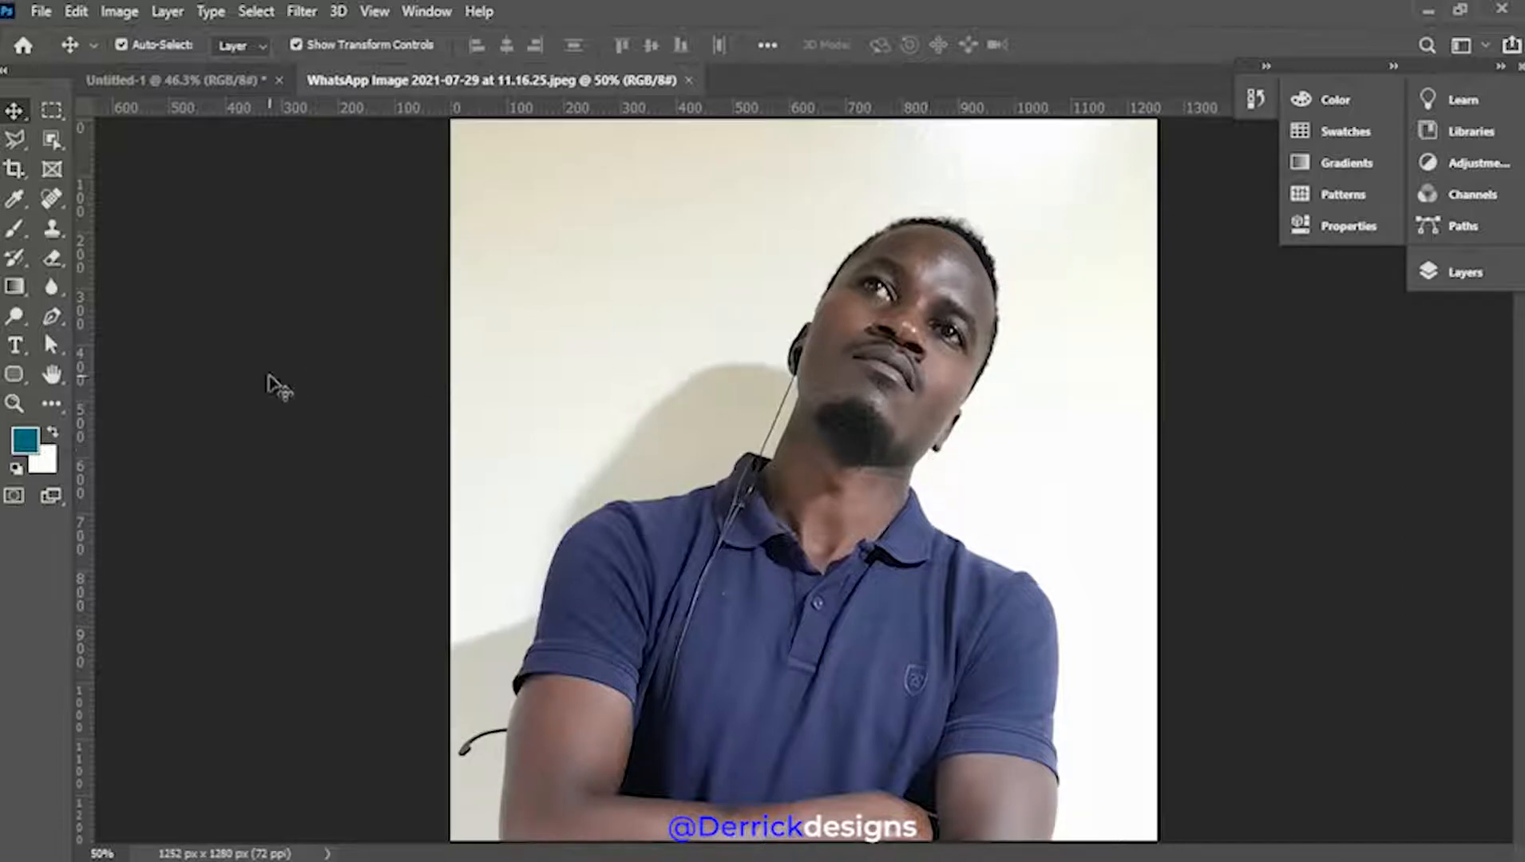
Unlock the Background layer into Layer 0 from the Layers panel
{"action": "left_click", "coordinate": [1466, 273]}
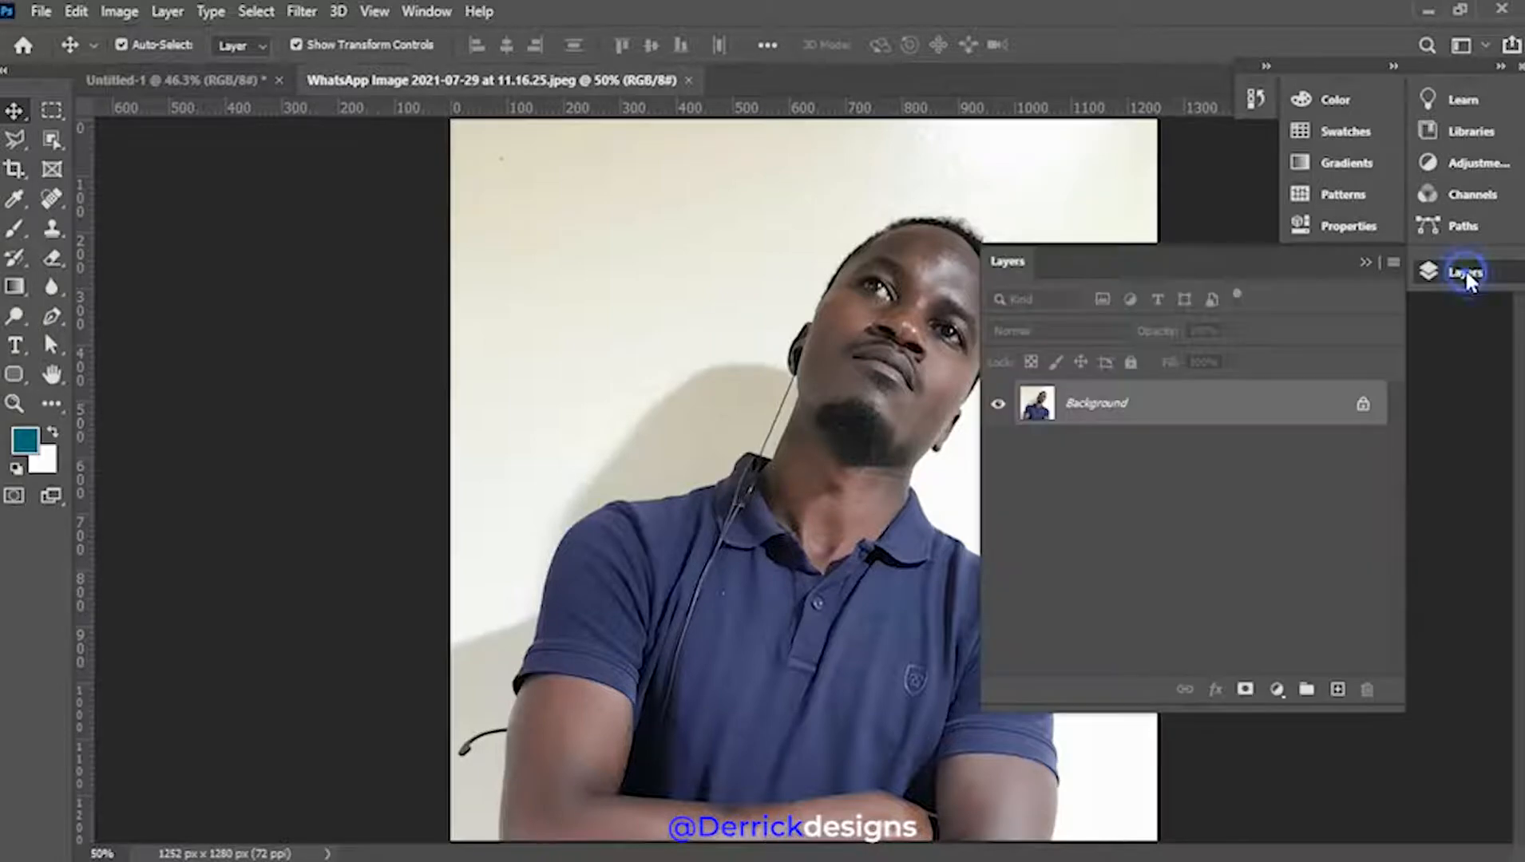
{"action": "left_click_drag", "start_coordinate": [1233, 263], "coordinate": [1370, 303]}
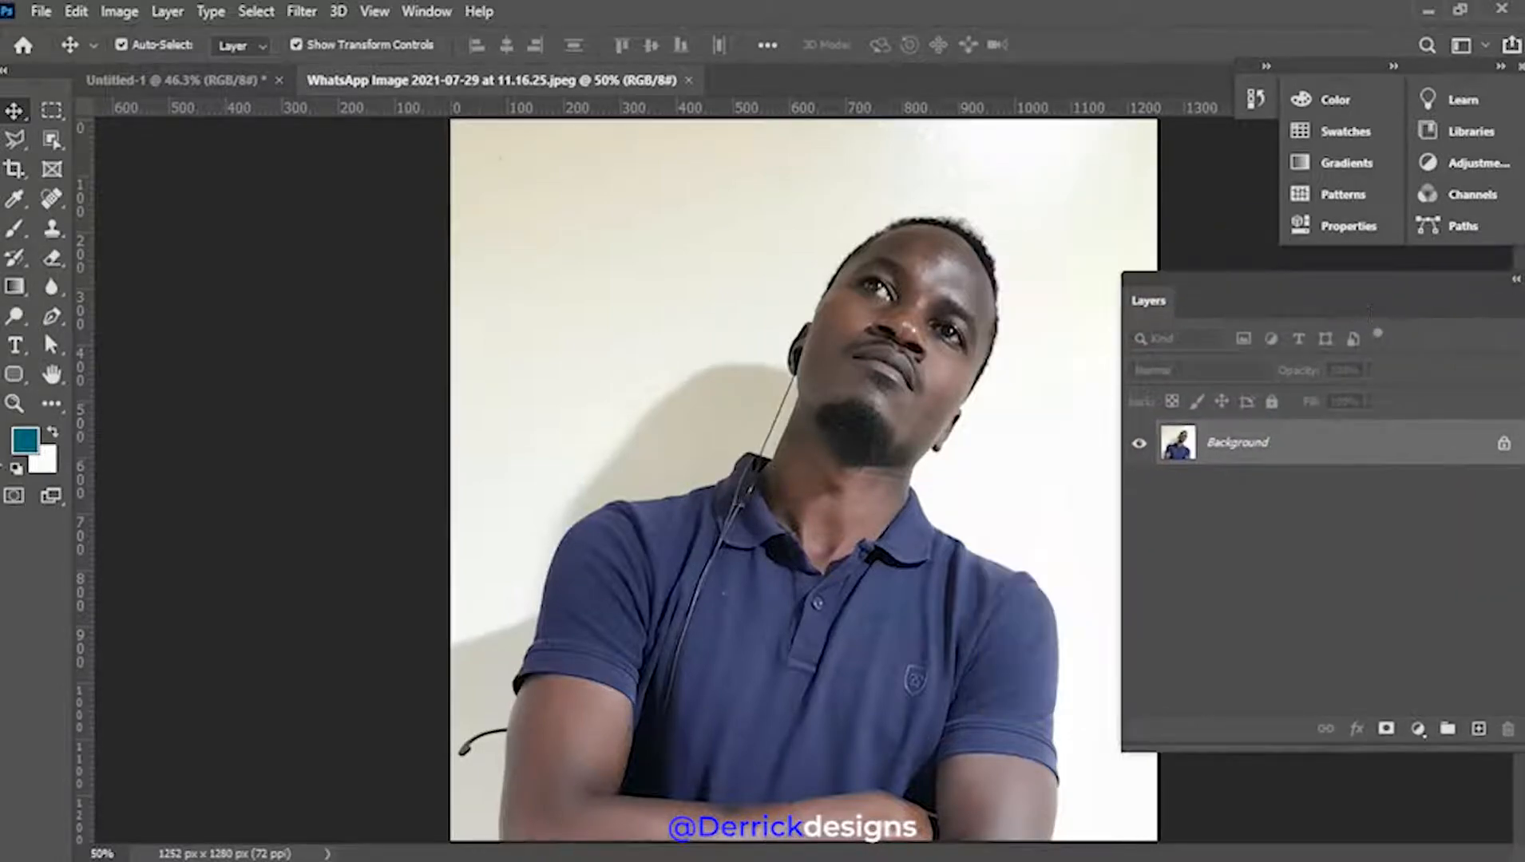
{"action": "left_click", "coordinate": [1504, 445]}
{"action": "left_click", "coordinate": [200, 297]}
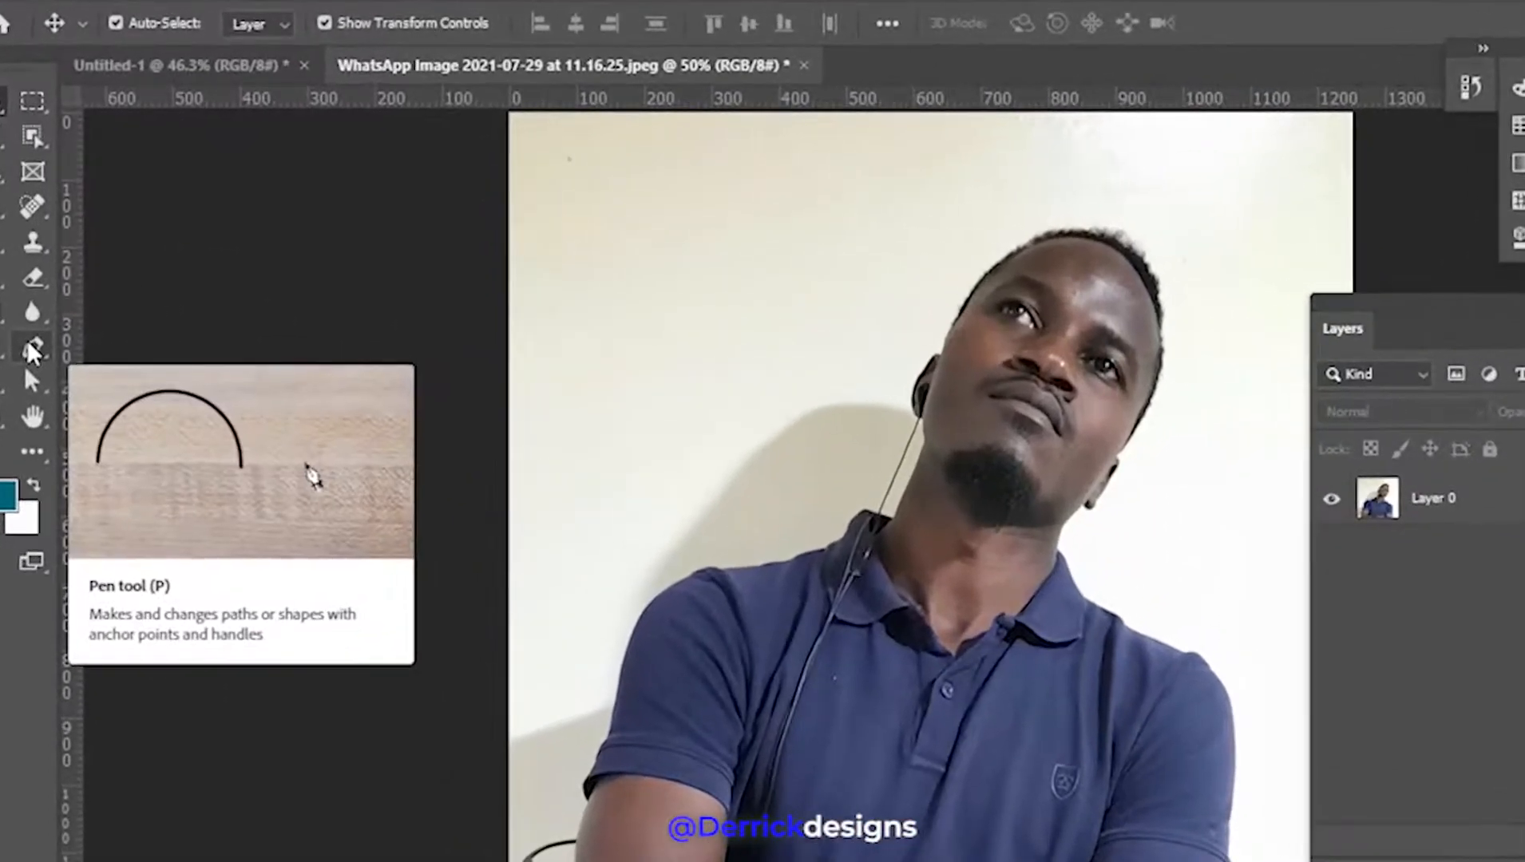
Set the Pen tool to Shape mode with no fill
{"action": "left_click", "coordinate": [31, 349]}
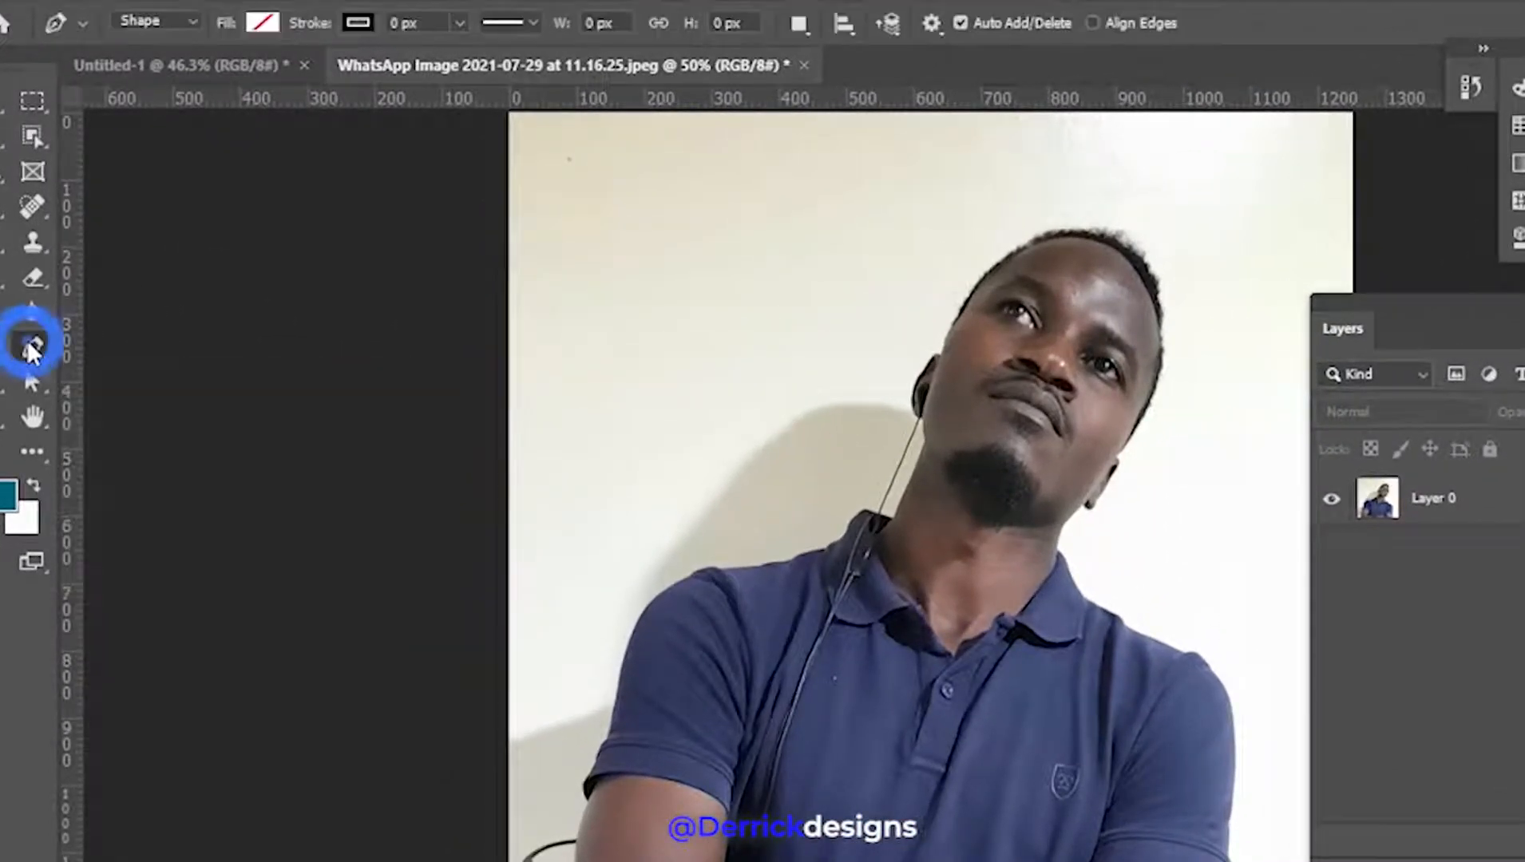
{"action": "left_click", "coordinate": [198, 21]}
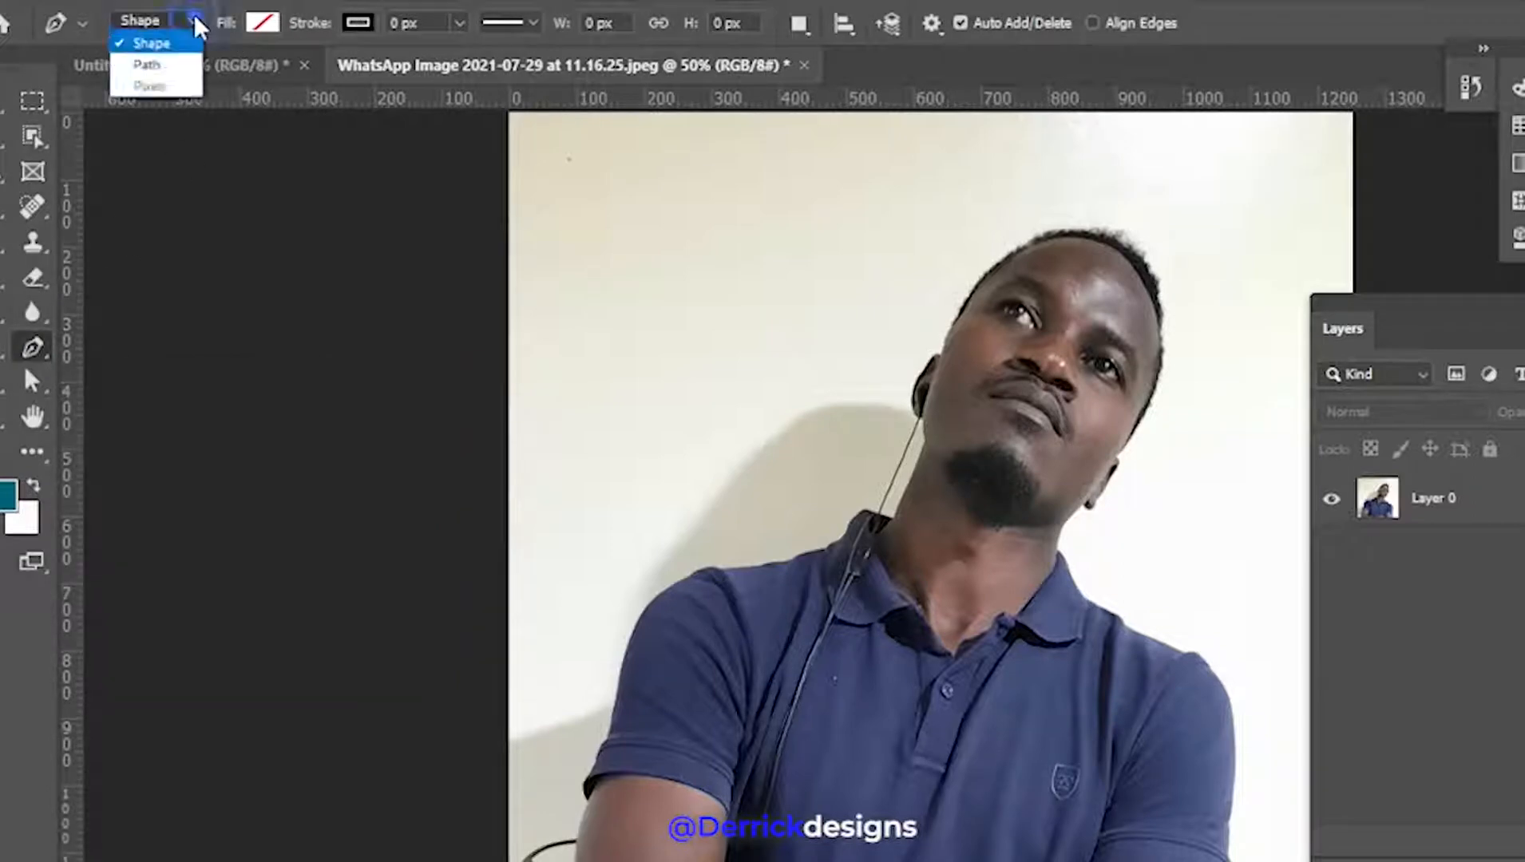
{"action": "left_click", "coordinate": [180, 45]}
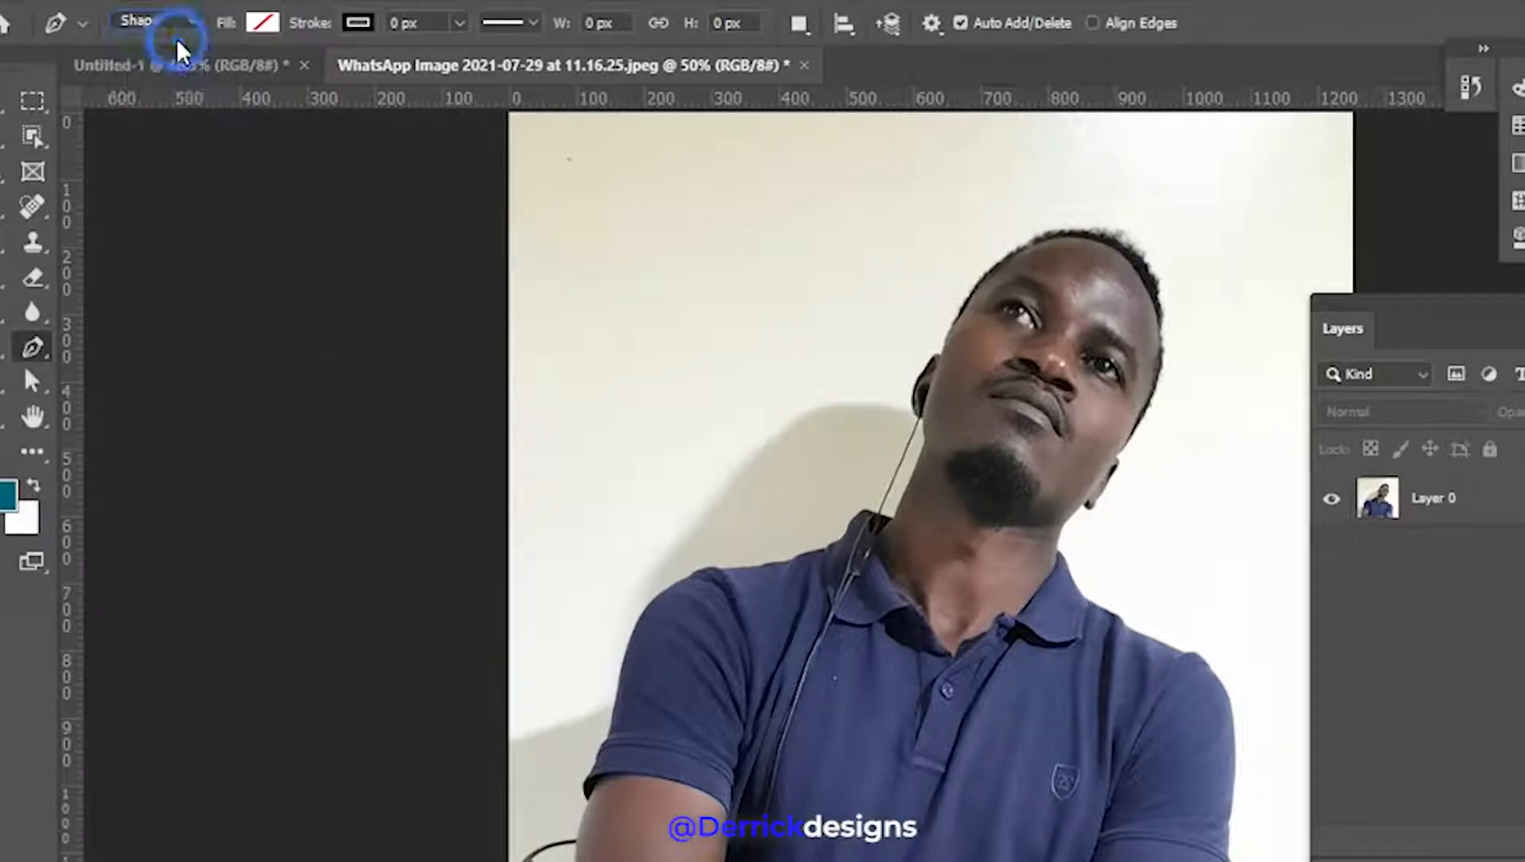
{"action": "left_click", "coordinate": [263, 24]}
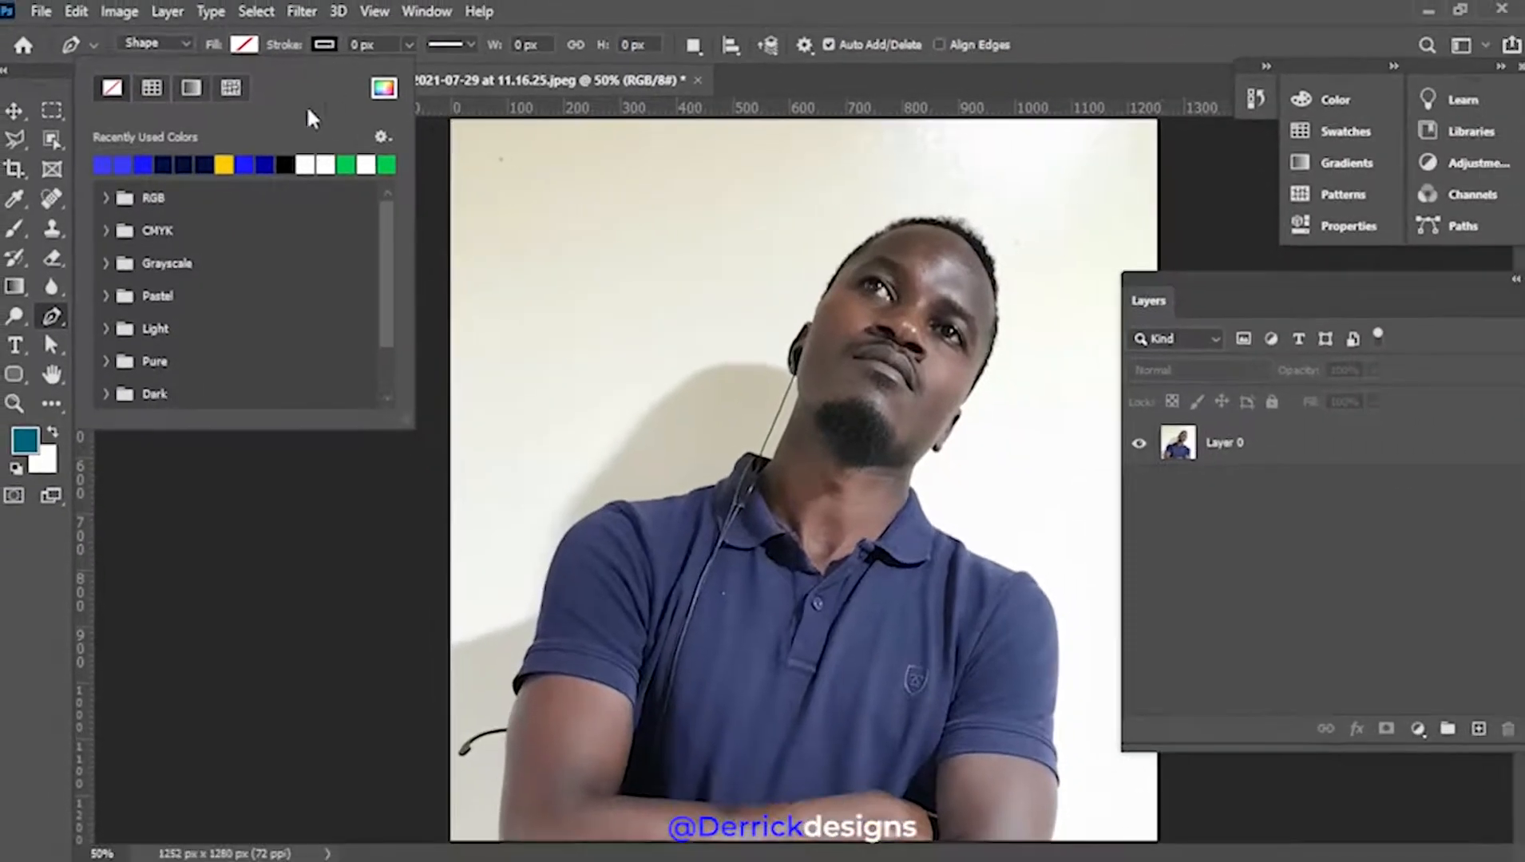
{"action": "left_click", "coordinate": [50, 319]}
Zoom into the man's sleeve edge and place the first anchor point there
{"action": "scroll", "coordinate": [794, 626], "scroll_direction": "up", "scroll_amount": 6}
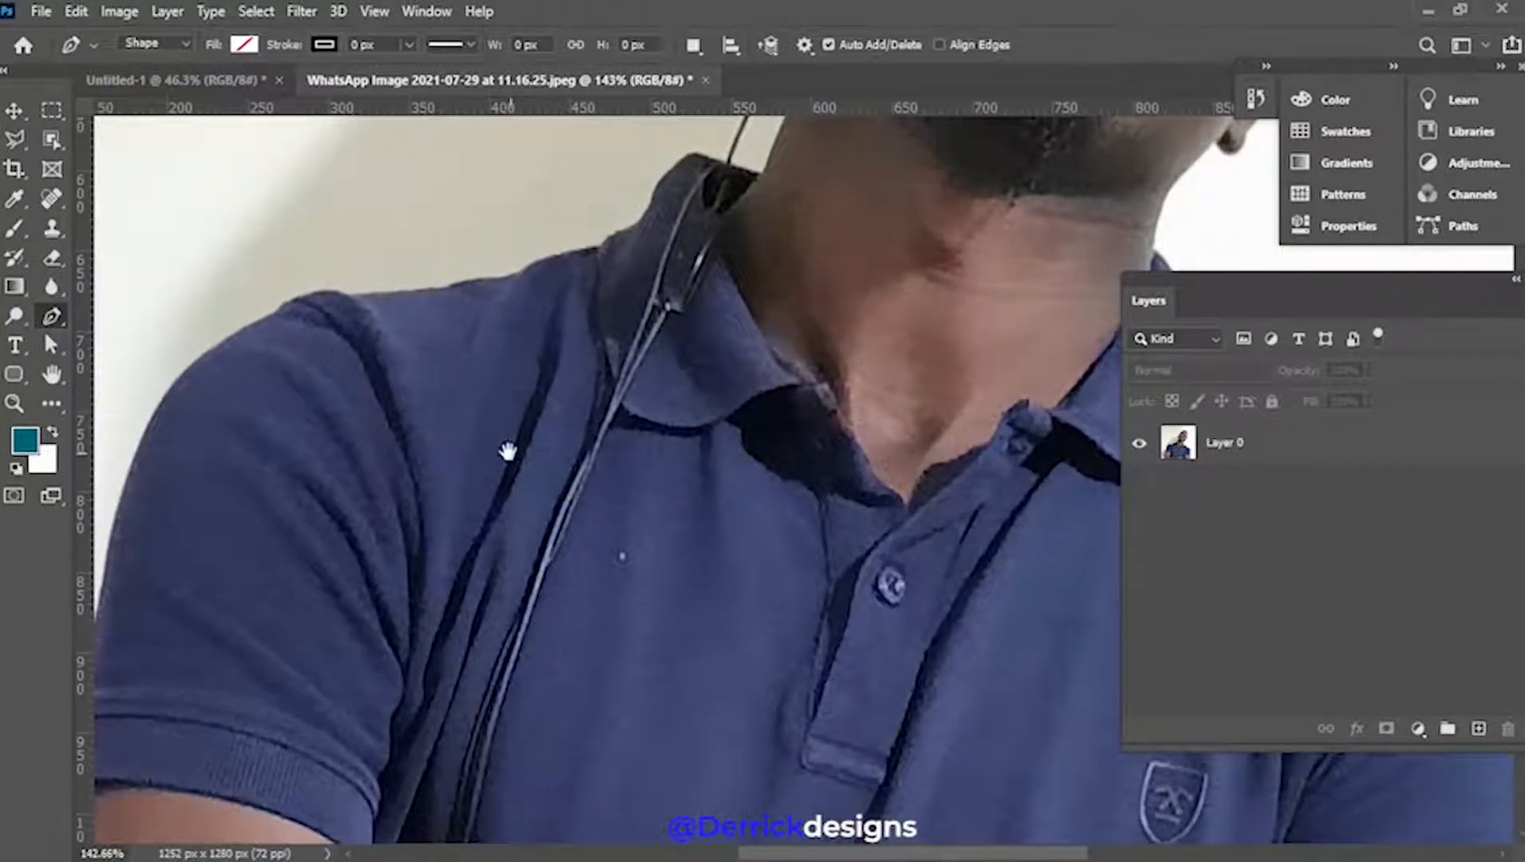
{"action": "left_click_drag", "start_coordinate": [507, 452], "coordinate": [868, 379]}
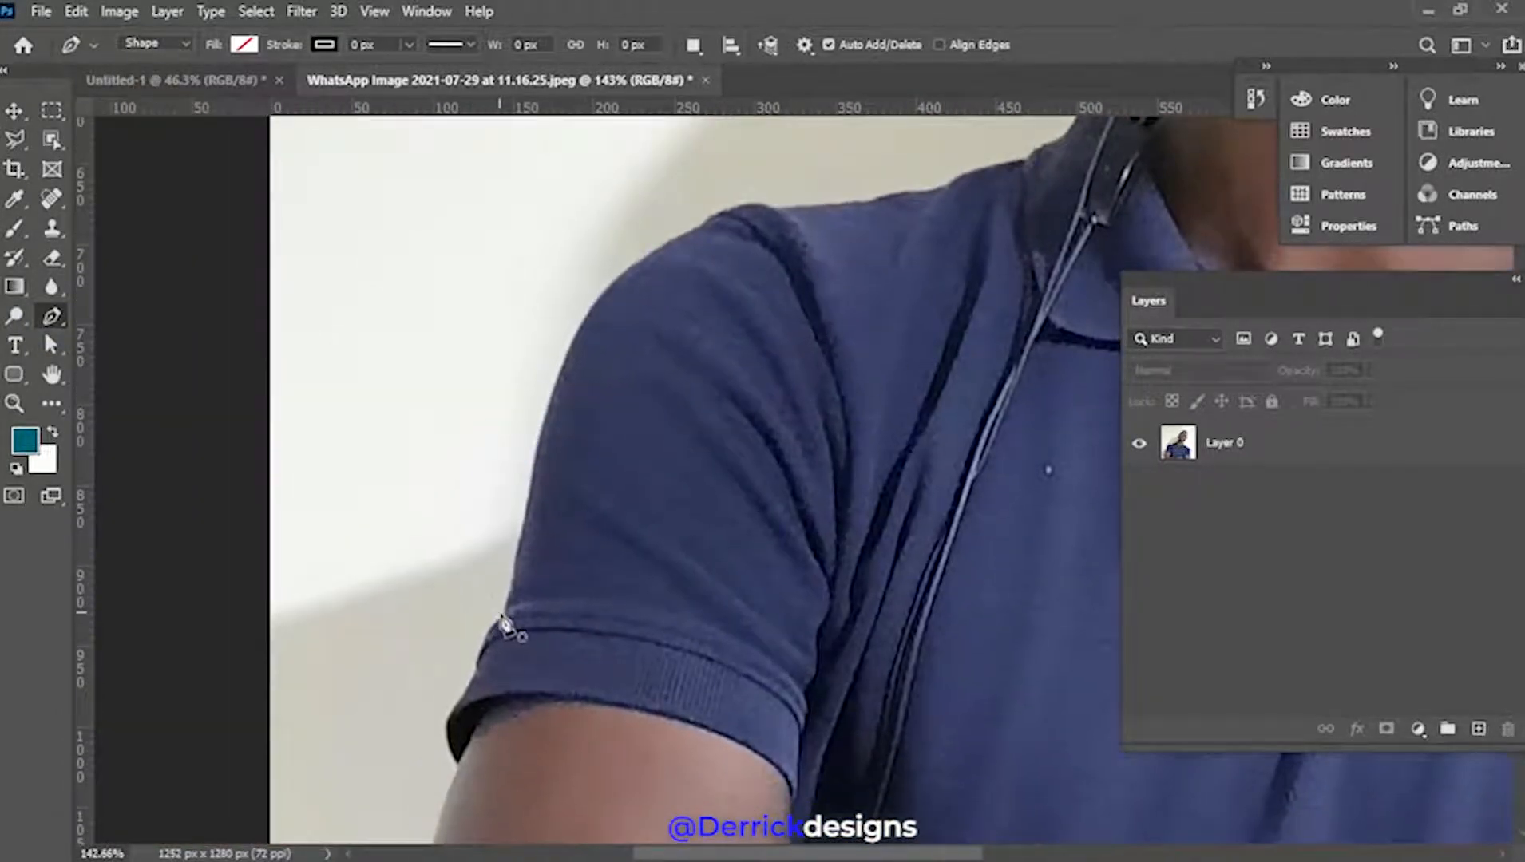
{"action": "scroll", "coordinate": [504, 630], "scroll_direction": "up", "scroll_amount": 7}
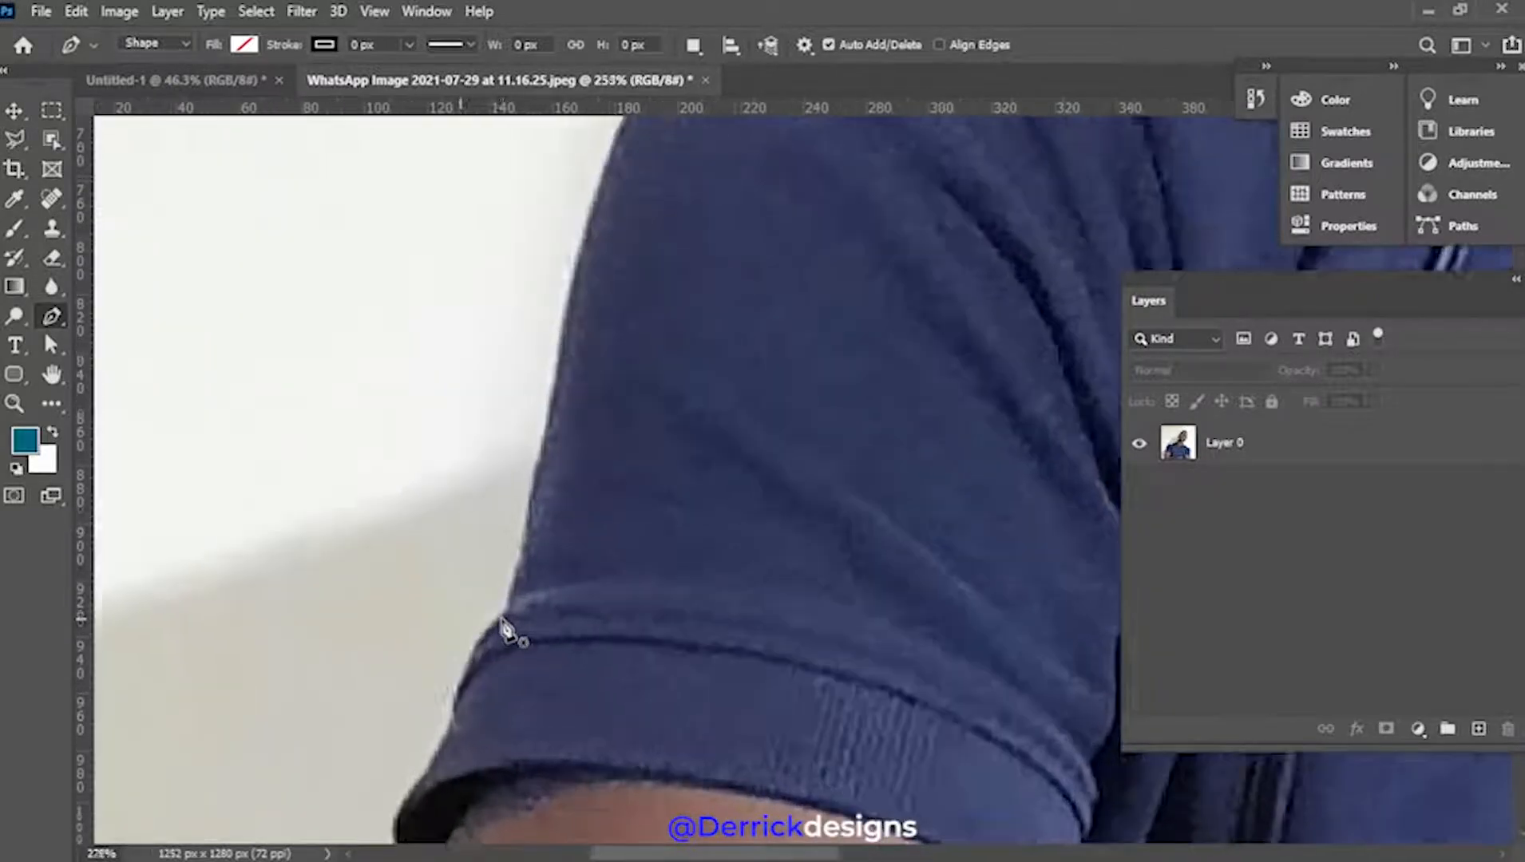
{"action": "scroll", "coordinate": [505, 631], "scroll_direction": "up", "scroll_amount": 1}
{"action": "scroll", "coordinate": [505, 630], "scroll_direction": "down", "scroll_amount": 1}
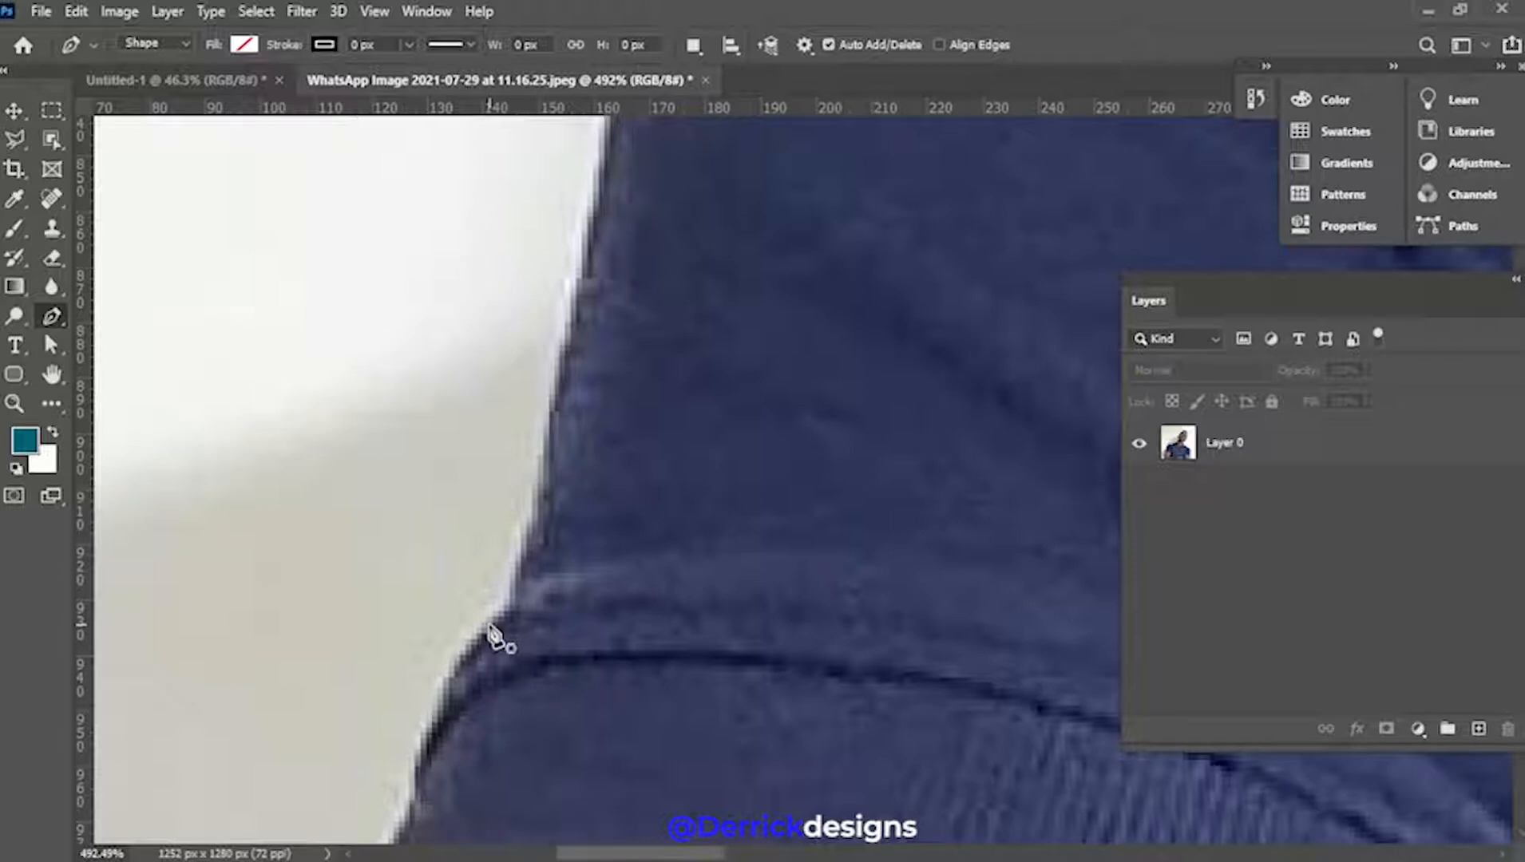
{"action": "left_click", "coordinate": [488, 624]}
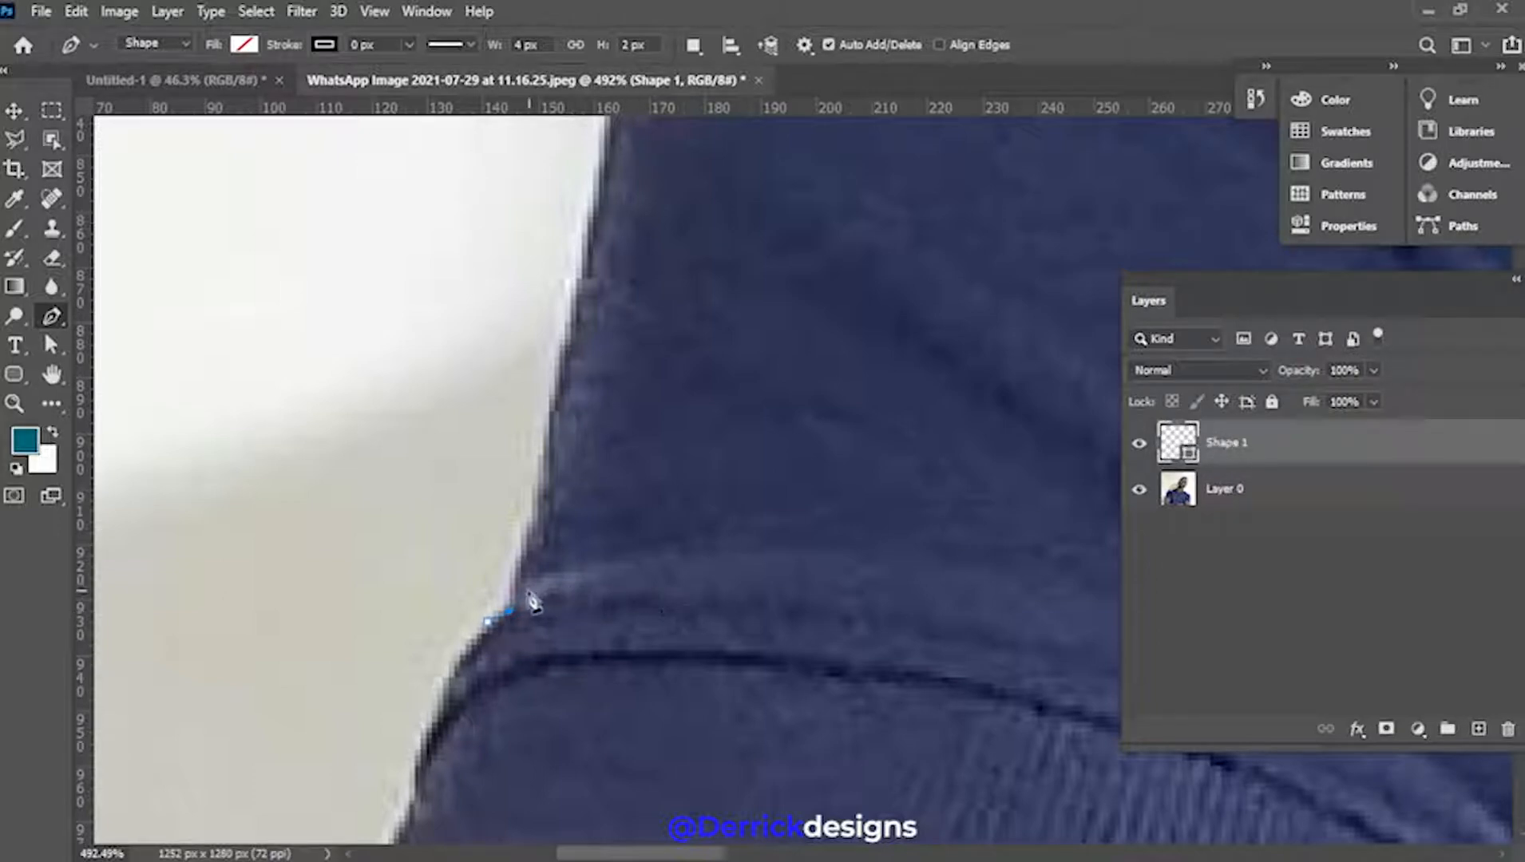
Trace Pen anchors up the man's sleeve edge
{"action": "left_click", "coordinate": [511, 609]}
{"action": "left_click", "coordinate": [522, 563]}
{"action": "left_click", "coordinate": [530, 532]}
{"action": "left_click", "coordinate": [548, 483]}
{"action": "left_click", "coordinate": [549, 429]}
{"action": "left_click", "coordinate": [548, 411]}
{"action": "left_click", "coordinate": [561, 372]}
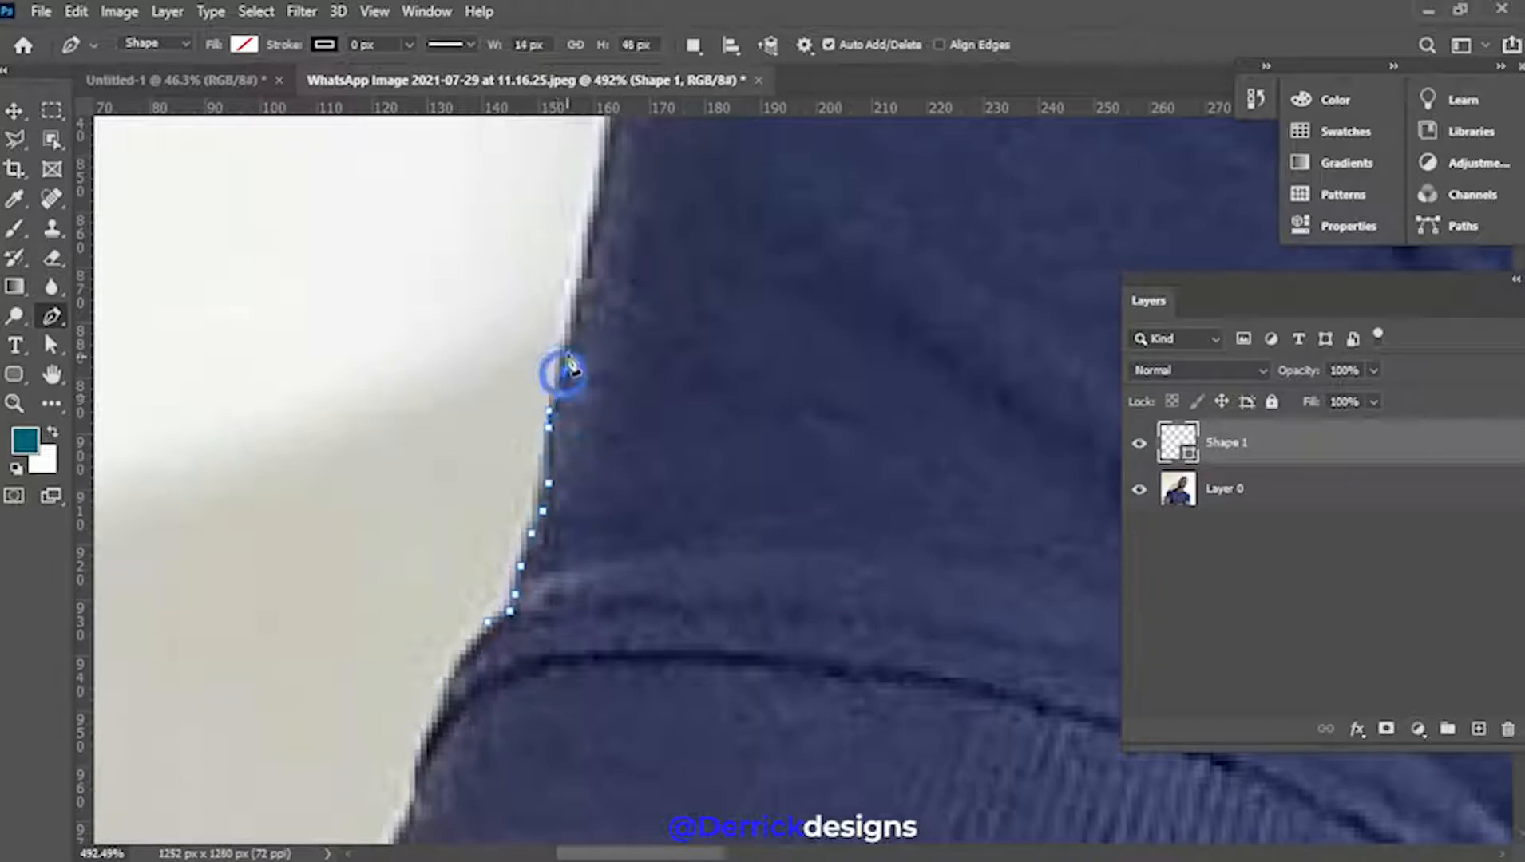
{"action": "left_click", "coordinate": [564, 346]}
{"action": "left_click", "coordinate": [575, 312]}
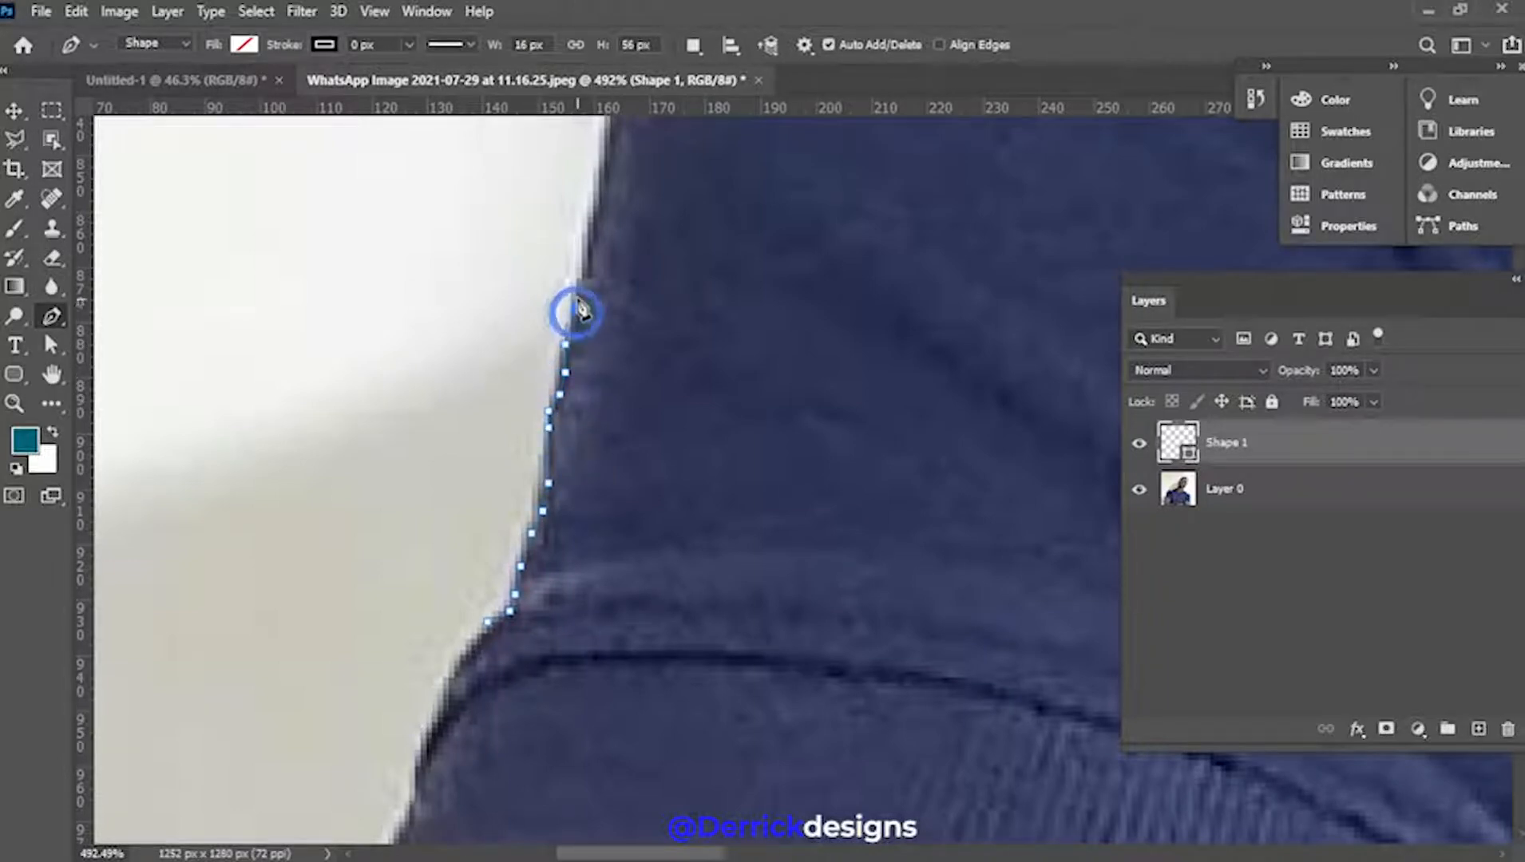
{"action": "left_click", "coordinate": [577, 289]}
{"action": "left_click", "coordinate": [588, 284]}
{"action": "left_click", "coordinate": [589, 256]}
{"action": "left_click", "coordinate": [599, 222]}
{"action": "left_click_drag", "start_coordinate": [622, 198], "coordinate": [408, 698]}
Continue the path up the arm toward the shoulder
{"action": "left_click", "coordinate": [394, 637]}
{"action": "left_click", "coordinate": [406, 565]}
{"action": "left_click", "coordinate": [424, 472]}
{"action": "left_click", "coordinate": [455, 371]}
{"action": "left_click", "coordinate": [483, 294]}
{"action": "left_click", "coordinate": [516, 211]}
{"action": "left_click_drag", "start_coordinate": [523, 202], "coordinate": [321, 626]}
{"action": "left_click", "coordinate": [353, 547]}
Extend the path across the shoulder edge
{"action": "left_click", "coordinate": [616, 280]}
{"action": "left_click", "coordinate": [733, 207]}
{"action": "left_click", "coordinate": [773, 188]}
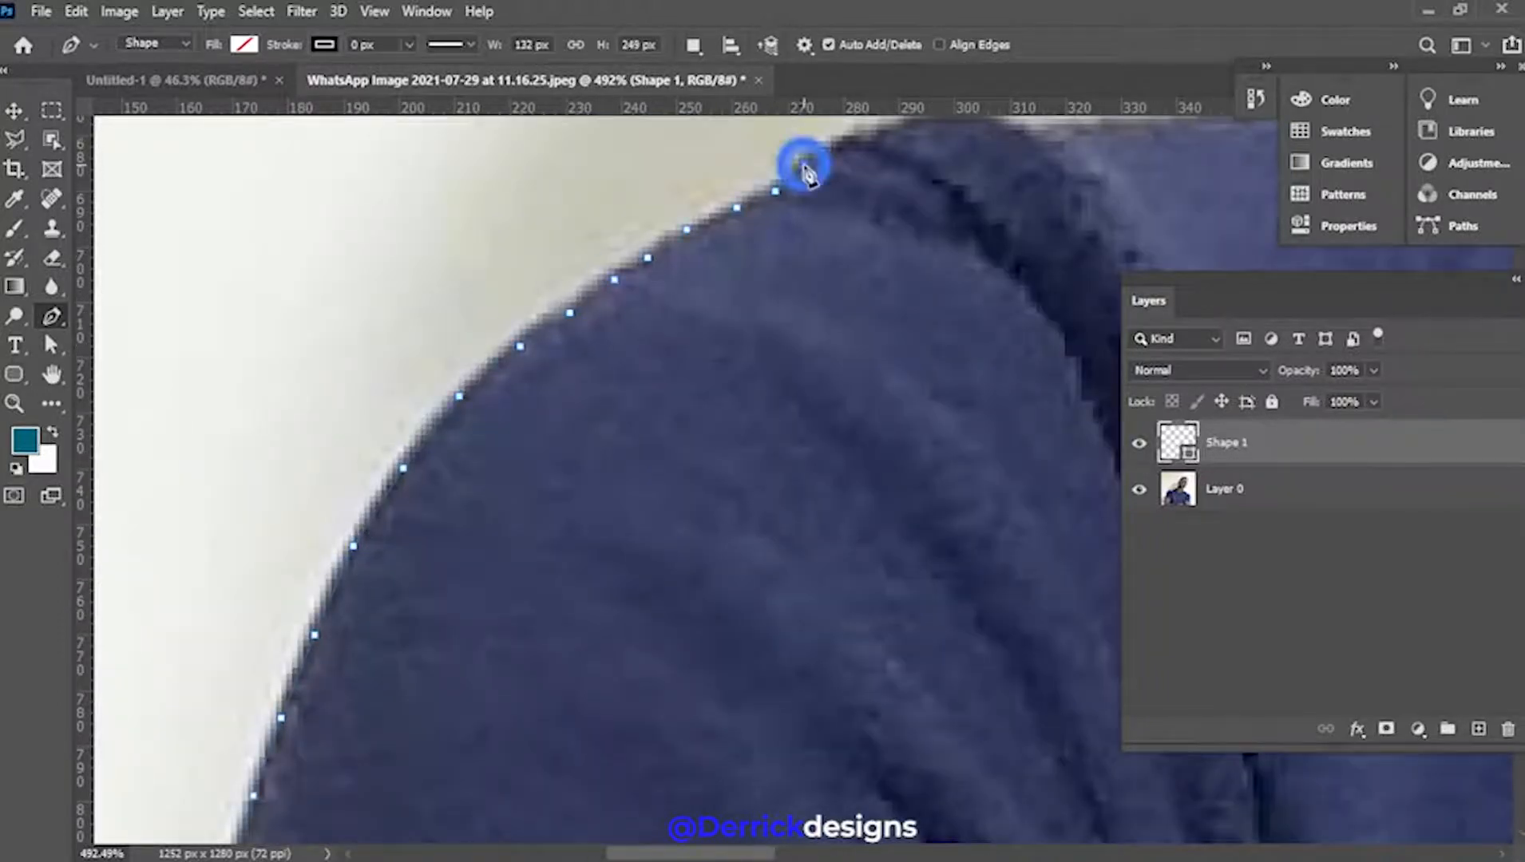
{"action": "left_click_drag", "start_coordinate": [803, 164], "coordinate": [222, 602]}
{"action": "left_click", "coordinate": [272, 573]}
{"action": "left_click", "coordinate": [419, 564]}
{"action": "left_click", "coordinate": [651, 554]}
{"action": "left_click_drag", "start_coordinate": [732, 543], "coordinate": [193, 597]}
Trace the path along the polo collar
{"action": "left_click", "coordinate": [627, 484]}
{"action": "left_click", "coordinate": [850, 407]}
{"action": "left_click", "coordinate": [941, 326]}
{"action": "left_click_drag", "start_coordinate": [953, 308], "coordinate": [495, 561]}
{"action": "left_click", "coordinate": [629, 400]}
{"action": "left_click", "coordinate": [790, 434]}
{"action": "left_click_drag", "start_coordinate": [891, 445], "coordinate": [415, 706]}
{"action": "left_click", "coordinate": [551, 396]}
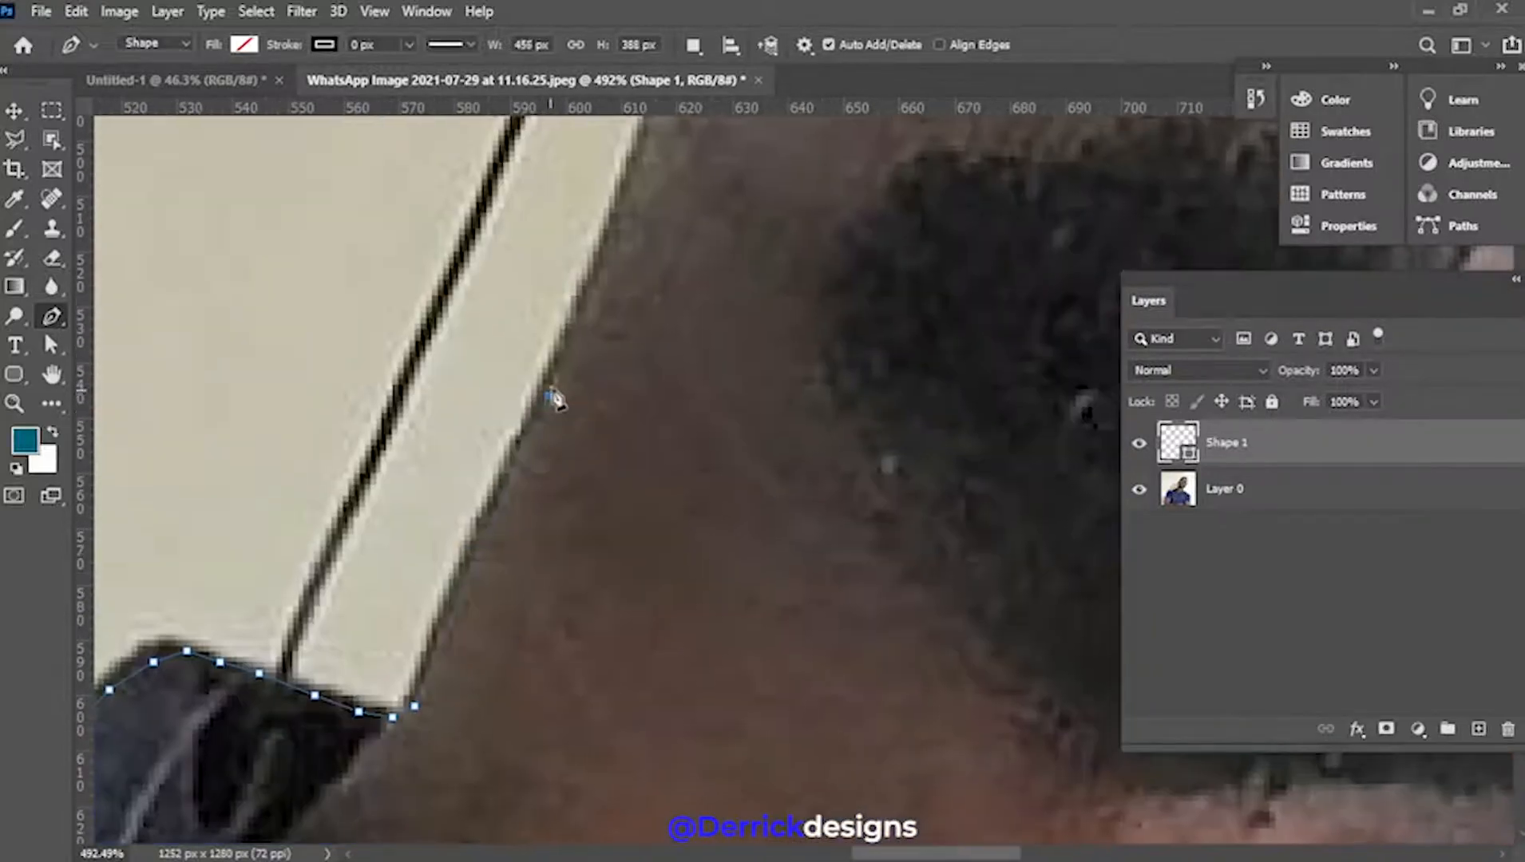
Carry the path up the neck and ear edge to the temple
{"action": "left_click", "coordinate": [620, 214]}
{"action": "left_click_drag", "start_coordinate": [655, 171], "coordinate": [523, 748]}
{"action": "left_click", "coordinate": [520, 673]}
{"action": "left_click", "coordinate": [527, 646]}
{"action": "left_click_drag", "start_coordinate": [451, 387], "coordinate": [429, 550]}
{"action": "left_click", "coordinate": [411, 404]}
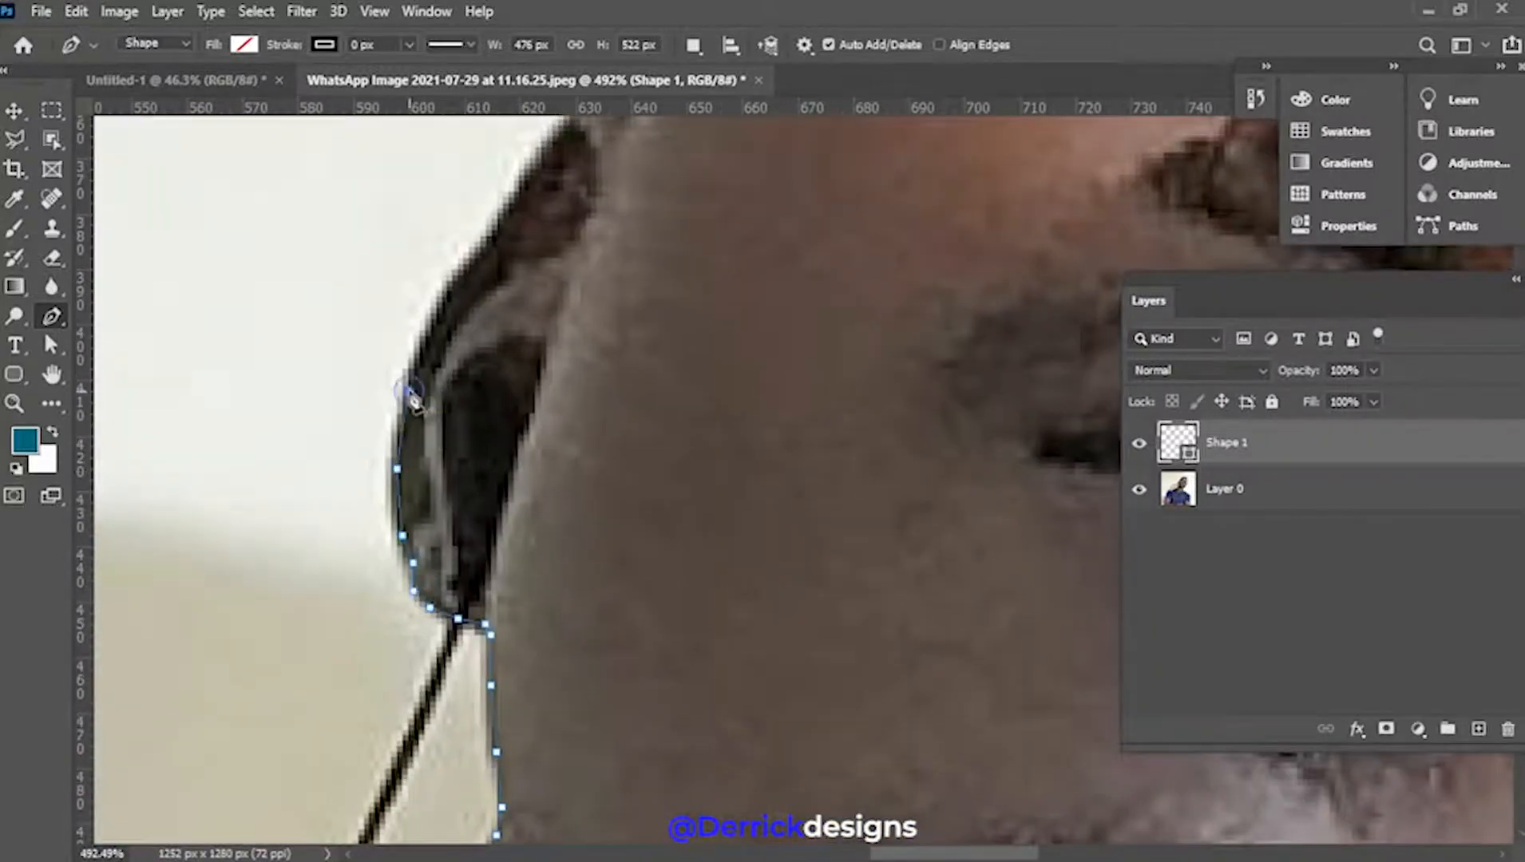
{"action": "left_click", "coordinate": [456, 280]}
{"action": "left_click_drag", "start_coordinate": [475, 263], "coordinate": [243, 504]}
{"action": "left_click", "coordinate": [351, 348]}
{"action": "left_click_drag", "start_coordinate": [432, 430], "coordinate": [306, 718]}
{"action": "left_click", "coordinate": [336, 471]}
{"action": "left_click", "coordinate": [375, 410]}
{"action": "left_click", "coordinate": [424, 310]}
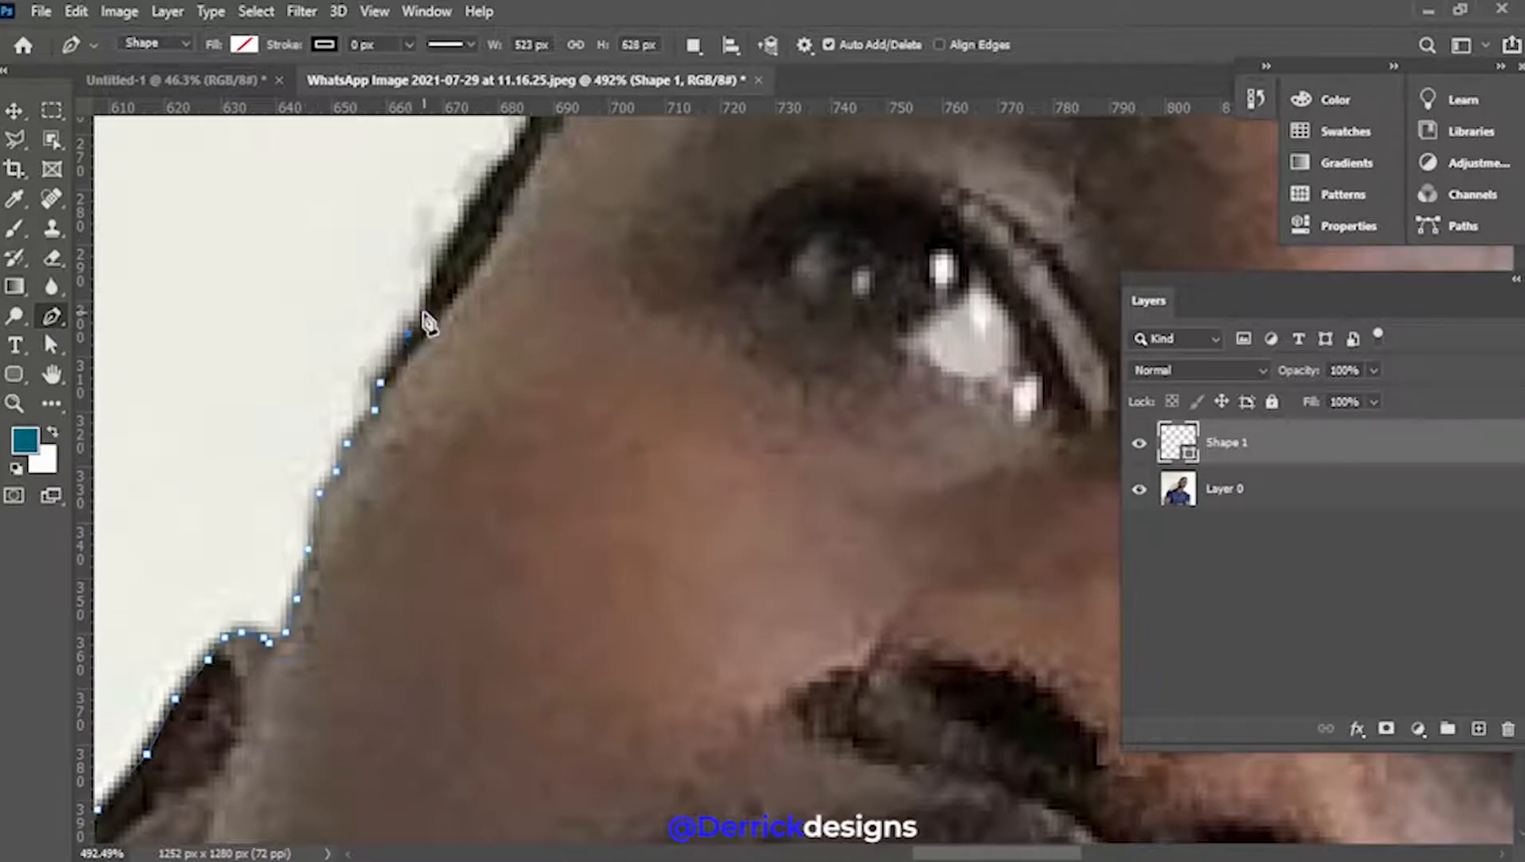
Extend the man's pen outline up his forehead and along the hairline
{"action": "left_click_drag", "start_coordinate": [431, 280], "coordinate": [326, 581]}
{"action": "left_click", "coordinate": [324, 579]}
{"action": "left_click", "coordinate": [403, 457]}
{"action": "left_click", "coordinate": [492, 352]}
{"action": "left_click", "coordinate": [531, 285]}
{"action": "left_click", "coordinate": [571, 246]}
{"action": "left_click", "coordinate": [600, 224]}
{"action": "left_click", "coordinate": [633, 196]}
{"action": "left_click", "coordinate": [655, 174]}
{"action": "left_click_drag", "start_coordinate": [677, 177], "coordinate": [244, 504]}
{"action": "left_click", "coordinate": [244, 507]}
{"action": "left_click", "coordinate": [277, 467]}
{"action": "left_click", "coordinate": [326, 418]}
{"action": "left_click", "coordinate": [371, 383]}
Continue the pen outline across the top of his hair and down its right edge
{"action": "left_click", "coordinate": [532, 296]}
{"action": "left_click", "coordinate": [598, 263]}
{"action": "left_click", "coordinate": [638, 246]}
{"action": "left_click", "coordinate": [677, 263]}
{"action": "left_click", "coordinate": [755, 240]}
{"action": "left_click", "coordinate": [826, 234]}
{"action": "left_click_drag", "start_coordinate": [890, 242], "coordinate": [463, 325]}
{"action": "left_click", "coordinate": [523, 329]}
{"action": "left_click", "coordinate": [711, 362]}
{"action": "left_click", "coordinate": [780, 385]}
{"action": "left_click", "coordinate": [848, 423]}
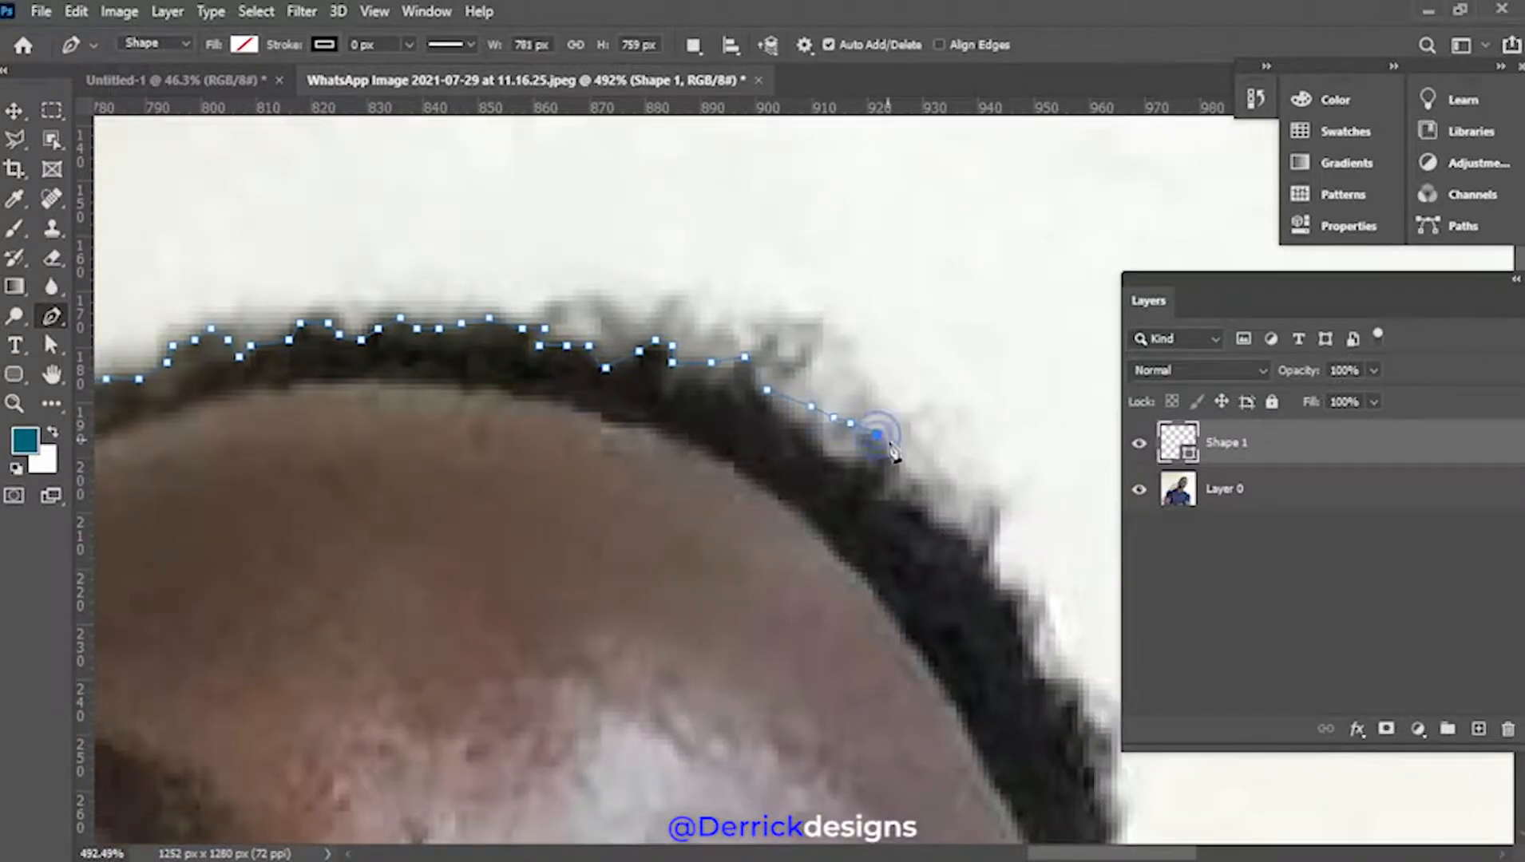
{"action": "left_click_drag", "start_coordinate": [887, 449], "coordinate": [426, 306]}
{"action": "left_click", "coordinate": [456, 337]}
{"action": "left_click", "coordinate": [580, 535]}
{"action": "left_click", "coordinate": [620, 574]}
Trace the side of his head and face, around the ear and earlobe, to the jaw
{"action": "left_click_drag", "start_coordinate": [642, 646], "coordinate": [410, 233]}
{"action": "left_click", "coordinate": [377, 230]}
{"action": "left_click", "coordinate": [415, 331]}
{"action": "left_click", "coordinate": [420, 439]}
{"action": "left_click", "coordinate": [400, 524]}
{"action": "left_click", "coordinate": [409, 617]}
{"action": "left_click", "coordinate": [426, 700]}
{"action": "left_click_drag", "start_coordinate": [423, 824], "coordinate": [658, 147]}
{"action": "left_click", "coordinate": [661, 214]}
{"action": "left_click", "coordinate": [648, 246]}
{"action": "left_click", "coordinate": [616, 351]}
{"action": "left_click", "coordinate": [588, 436]}
{"action": "left_click", "coordinate": [556, 507]}
{"action": "left_click", "coordinate": [517, 618]}
{"action": "left_click_drag", "start_coordinate": [478, 665], "coordinate": [724, 325]}
{"action": "left_click", "coordinate": [703, 363]}
{"action": "left_click", "coordinate": [687, 395]}
{"action": "left_click", "coordinate": [546, 649]}
{"action": "left_click_drag", "start_coordinate": [499, 749], "coordinate": [810, 262]}
{"action": "left_click", "coordinate": [715, 432]}
{"action": "left_click", "coordinate": [655, 526]}
{"action": "left_click", "coordinate": [606, 564]}
{"action": "left_click", "coordinate": [546, 525]}
Trace along the jaw, down the neck, around the collar tip and along the shoulder
{"action": "left_click_drag", "start_coordinate": [489, 587], "coordinate": [801, 273]}
{"action": "left_click", "coordinate": [790, 283]}
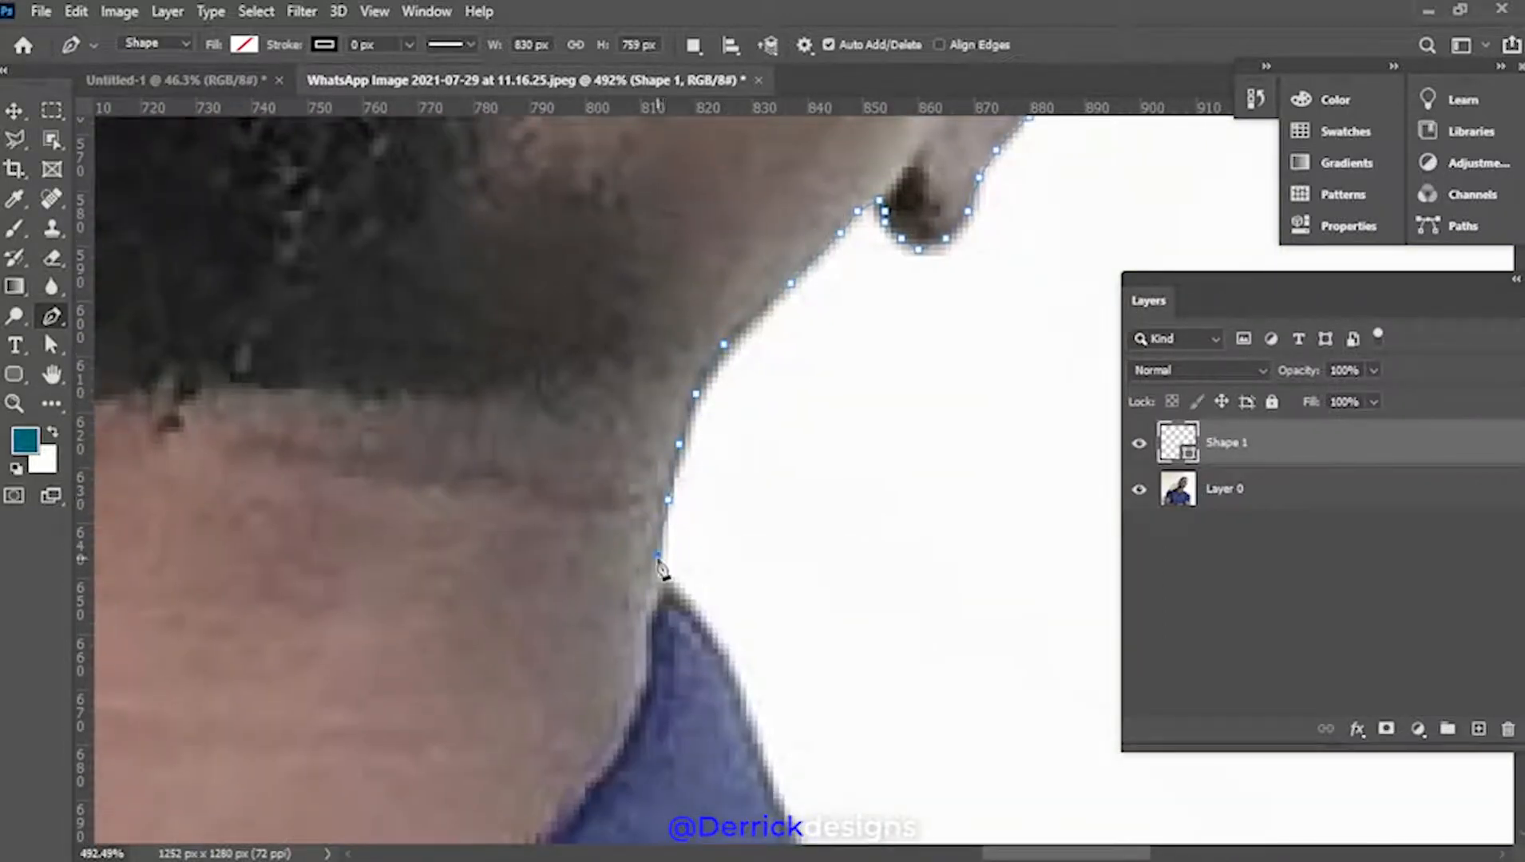
{"action": "left_click", "coordinate": [660, 555]}
{"action": "left_click", "coordinate": [654, 583]}
{"action": "left_click", "coordinate": [670, 589]}
{"action": "left_click", "coordinate": [682, 606]}
{"action": "left_click", "coordinate": [711, 633]}
{"action": "left_click_drag", "start_coordinate": [725, 694], "coordinate": [512, 232]}
{"action": "left_click", "coordinate": [669, 507]}
{"action": "left_click", "coordinate": [708, 535]}
{"action": "left_click", "coordinate": [742, 547]}
{"action": "left_click", "coordinate": [769, 569]}
{"action": "left_click", "coordinate": [798, 585]}
{"action": "left_click", "coordinate": [848, 608]}
{"action": "left_click", "coordinate": [885, 630]}
{"action": "left_click_drag", "start_coordinate": [924, 652], "coordinate": [493, 316]}
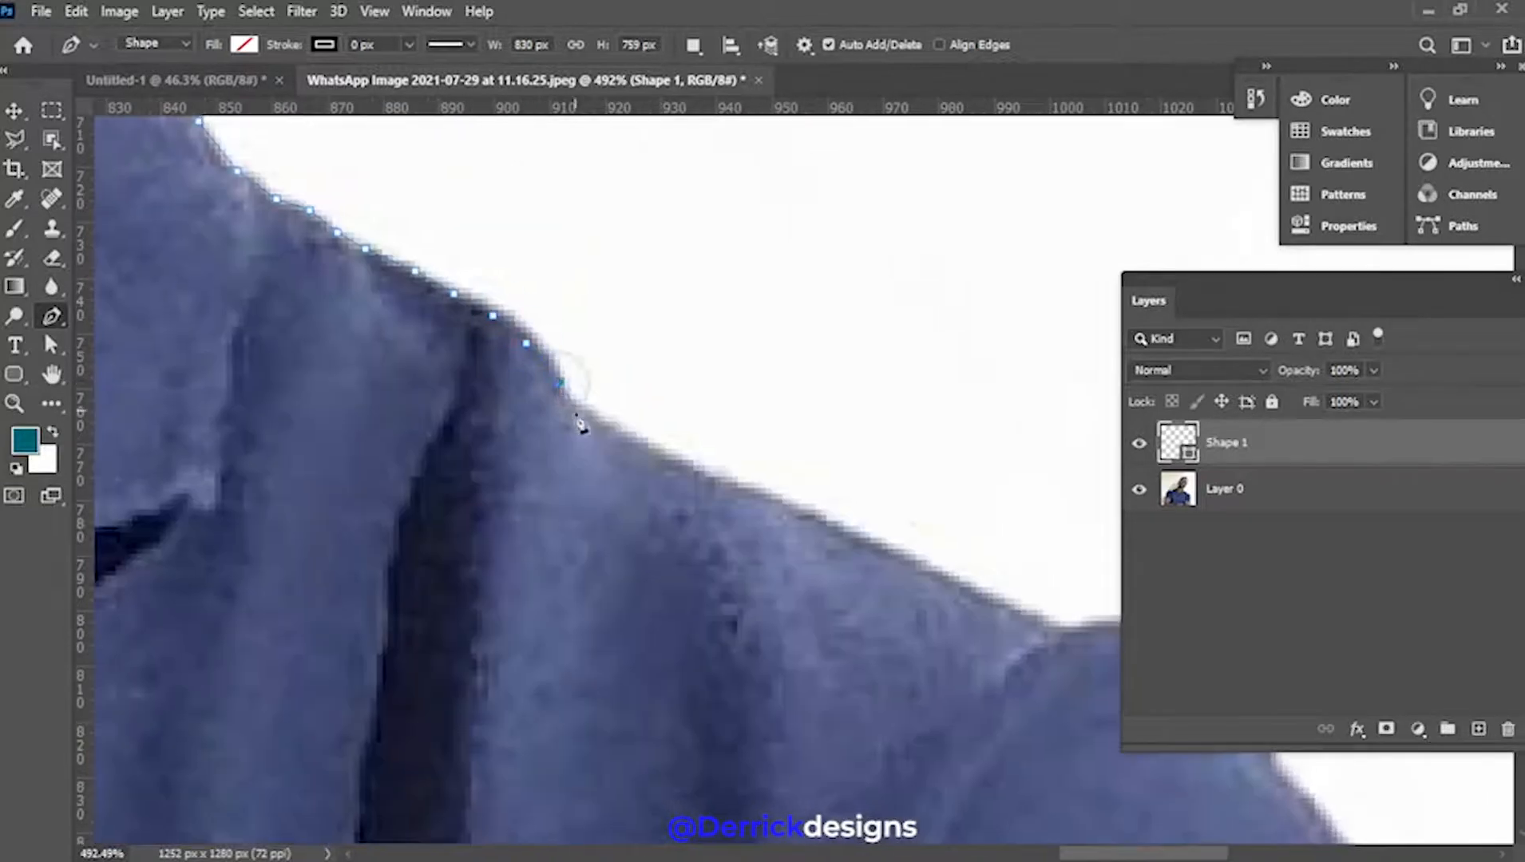
{"action": "left_click", "coordinate": [824, 532]}
{"action": "left_click", "coordinate": [897, 560]}
{"action": "left_click", "coordinate": [941, 587]}
Trace down the sleeve and arm to the photo's bottom edge
{"action": "left_click_drag", "start_coordinate": [999, 633], "coordinate": [430, 265]}
{"action": "left_click", "coordinate": [706, 431]}
{"action": "left_click_drag", "start_coordinate": [764, 528], "coordinate": [572, 233]}
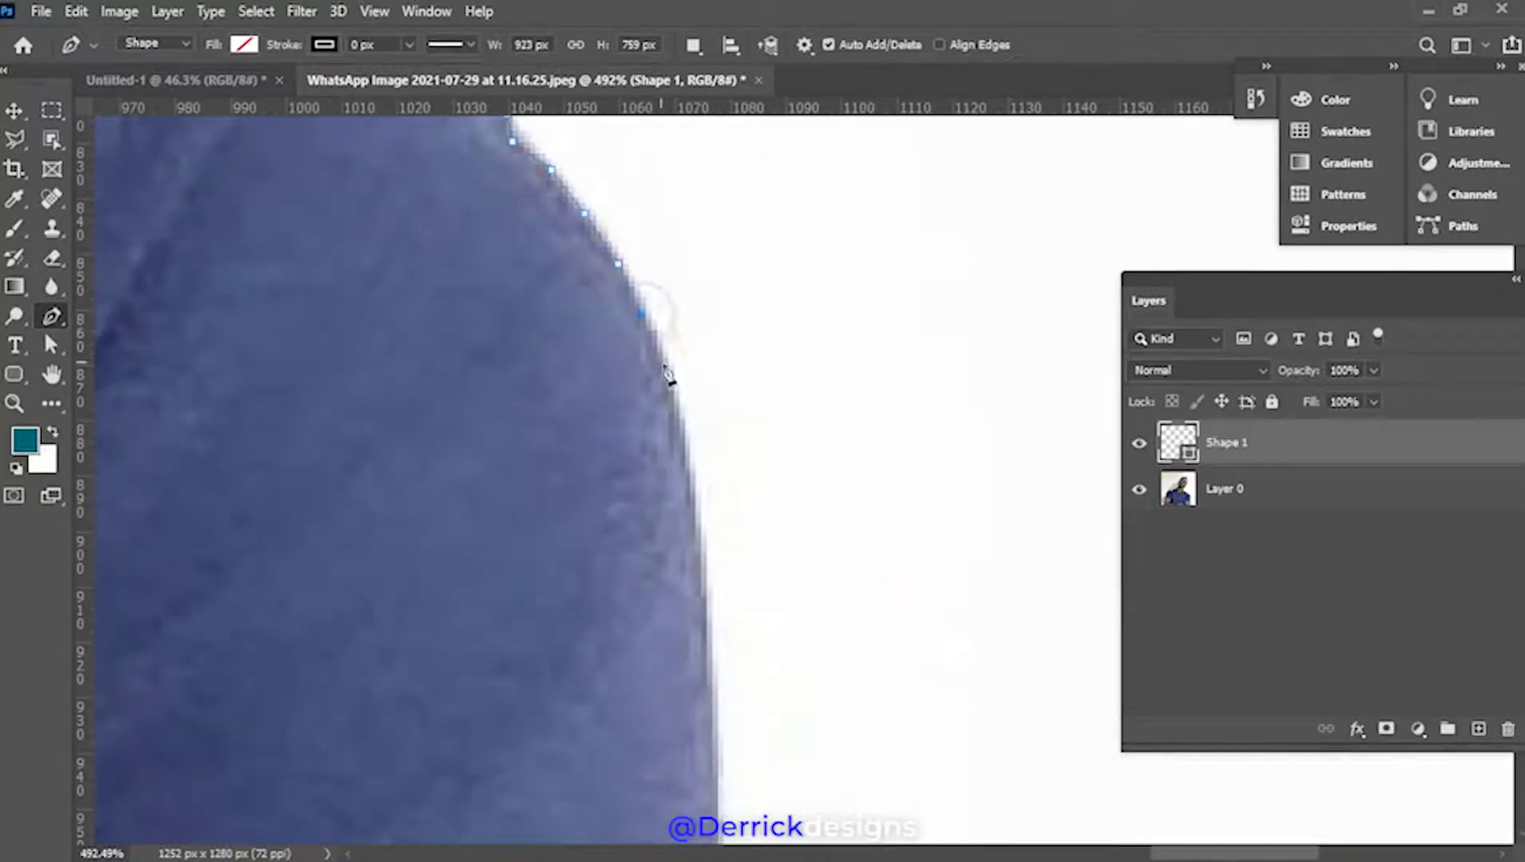
{"action": "left_click_drag", "start_coordinate": [693, 495], "coordinate": [683, 147]}
{"action": "left_click", "coordinate": [705, 282]}
{"action": "left_click_drag", "start_coordinate": [715, 551], "coordinate": [803, 231]}
{"action": "left_click", "coordinate": [803, 357]}
{"action": "left_click", "coordinate": [783, 594]}
{"action": "left_click_drag", "start_coordinate": [743, 631], "coordinate": [733, 227]}
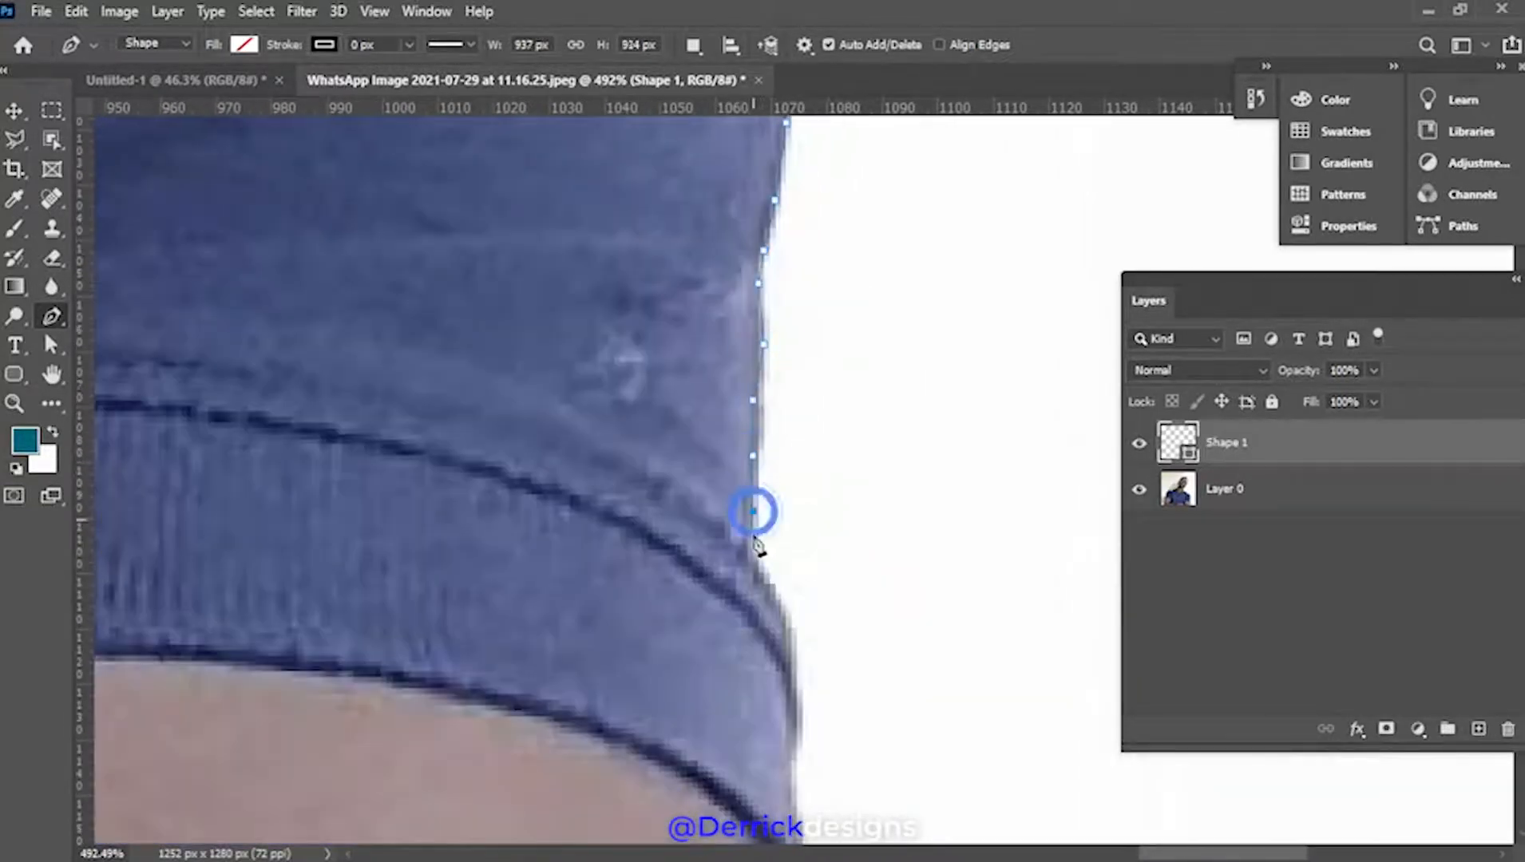
{"action": "left_click_drag", "start_coordinate": [795, 741], "coordinate": [730, 130]}
{"action": "left_click", "coordinate": [729, 271]}
{"action": "left_click", "coordinate": [736, 327]}
{"action": "left_click", "coordinate": [738, 397]}
{"action": "left_click", "coordinate": [733, 432]}
{"action": "left_click", "coordinate": [737, 489]}
{"action": "left_click_drag", "start_coordinate": [722, 640], "coordinate": [800, 361]}
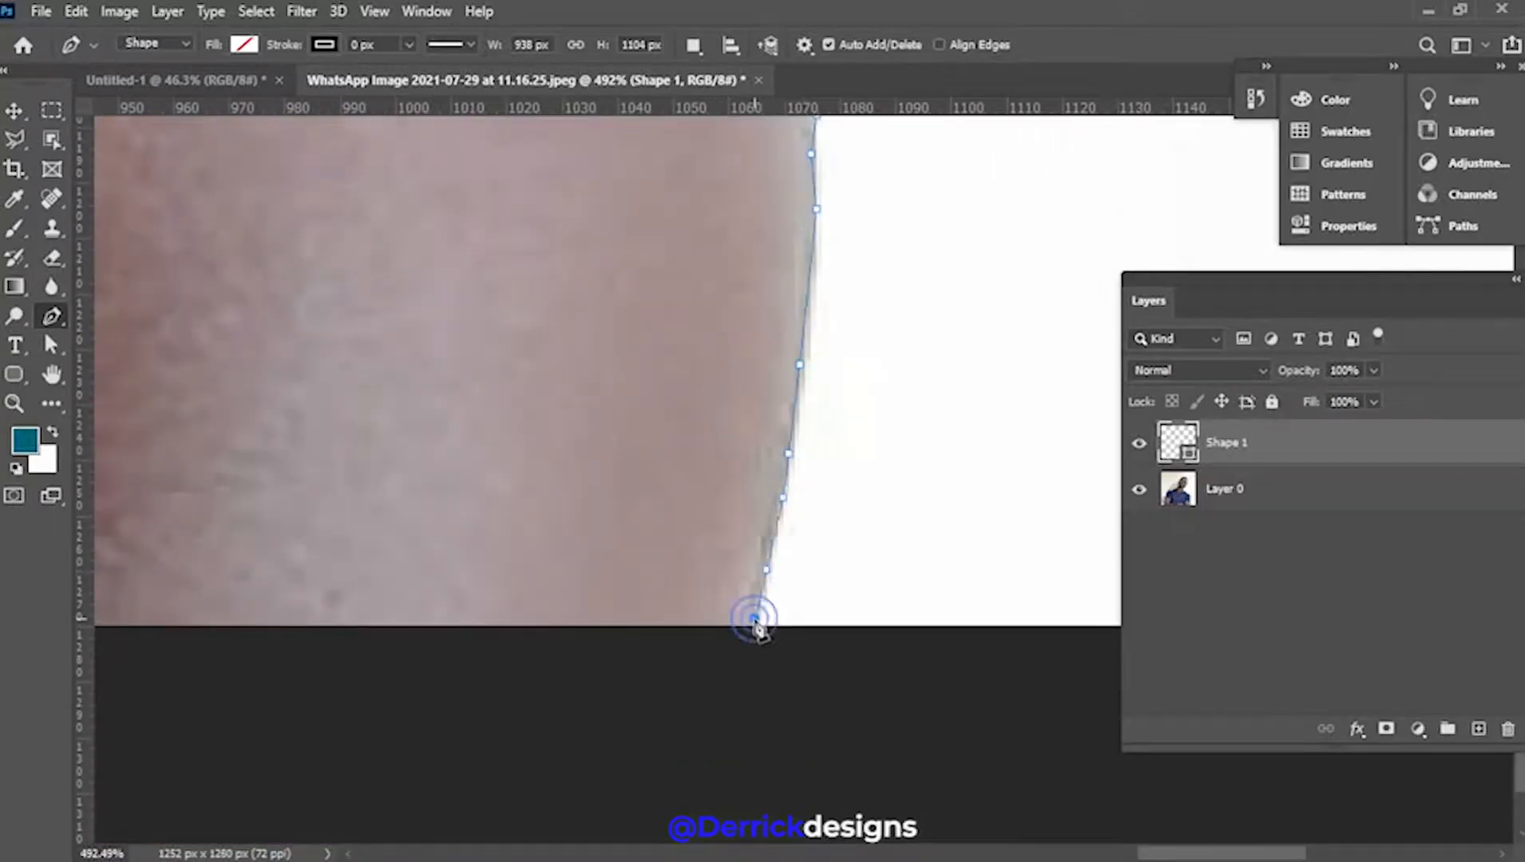
Convert the man's closed path into a selection using Make Selection with 0-pixel feather
{"action": "scroll", "coordinate": [758, 631], "scroll_direction": "down", "scroll_amount": 6}
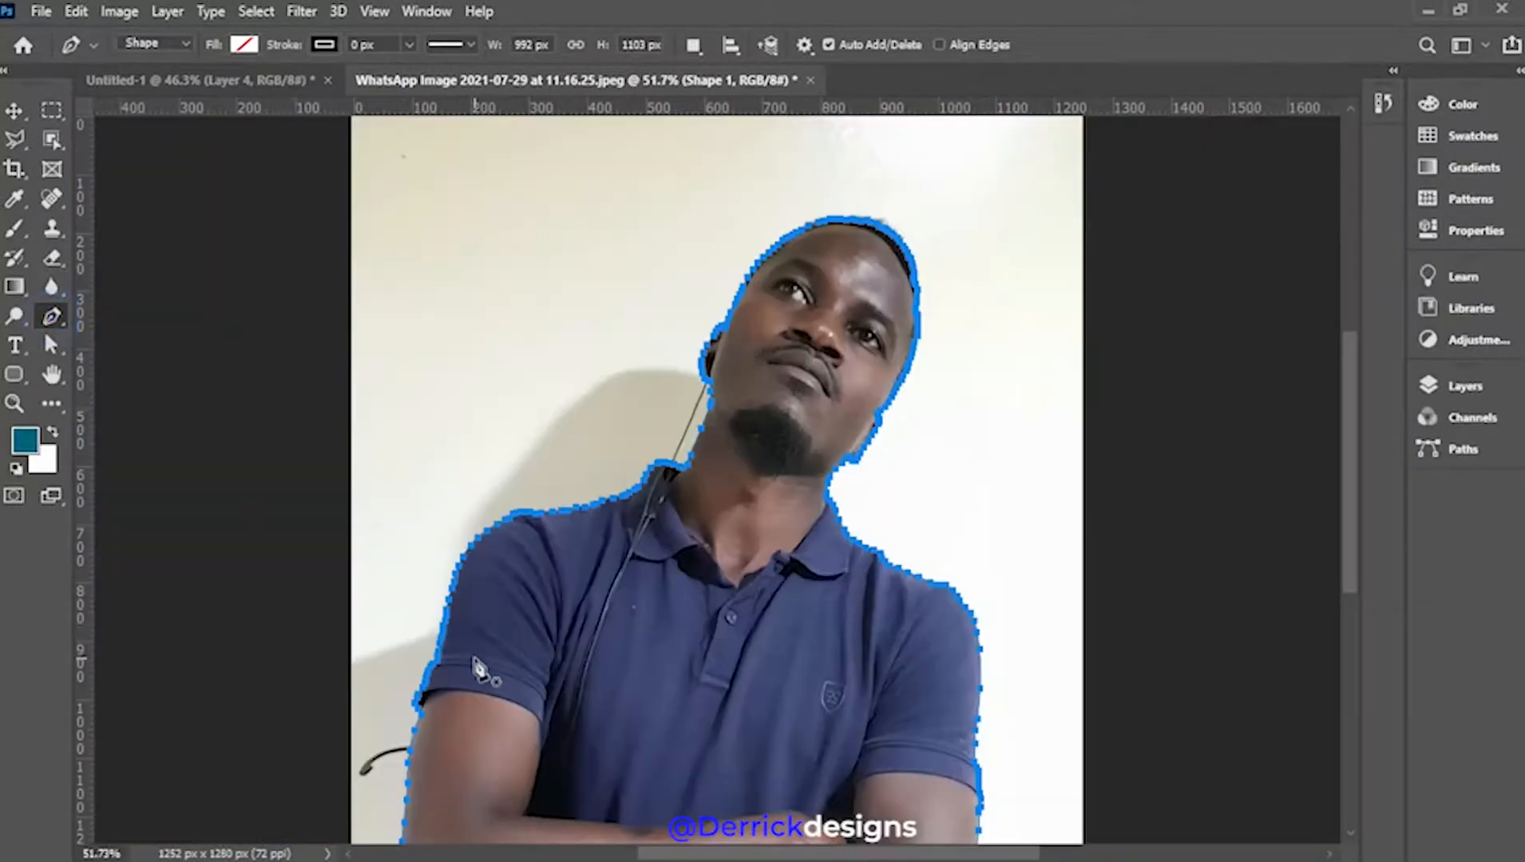
{"action": "scroll", "coordinate": [478, 669], "scroll_direction": "up", "scroll_amount": 5}
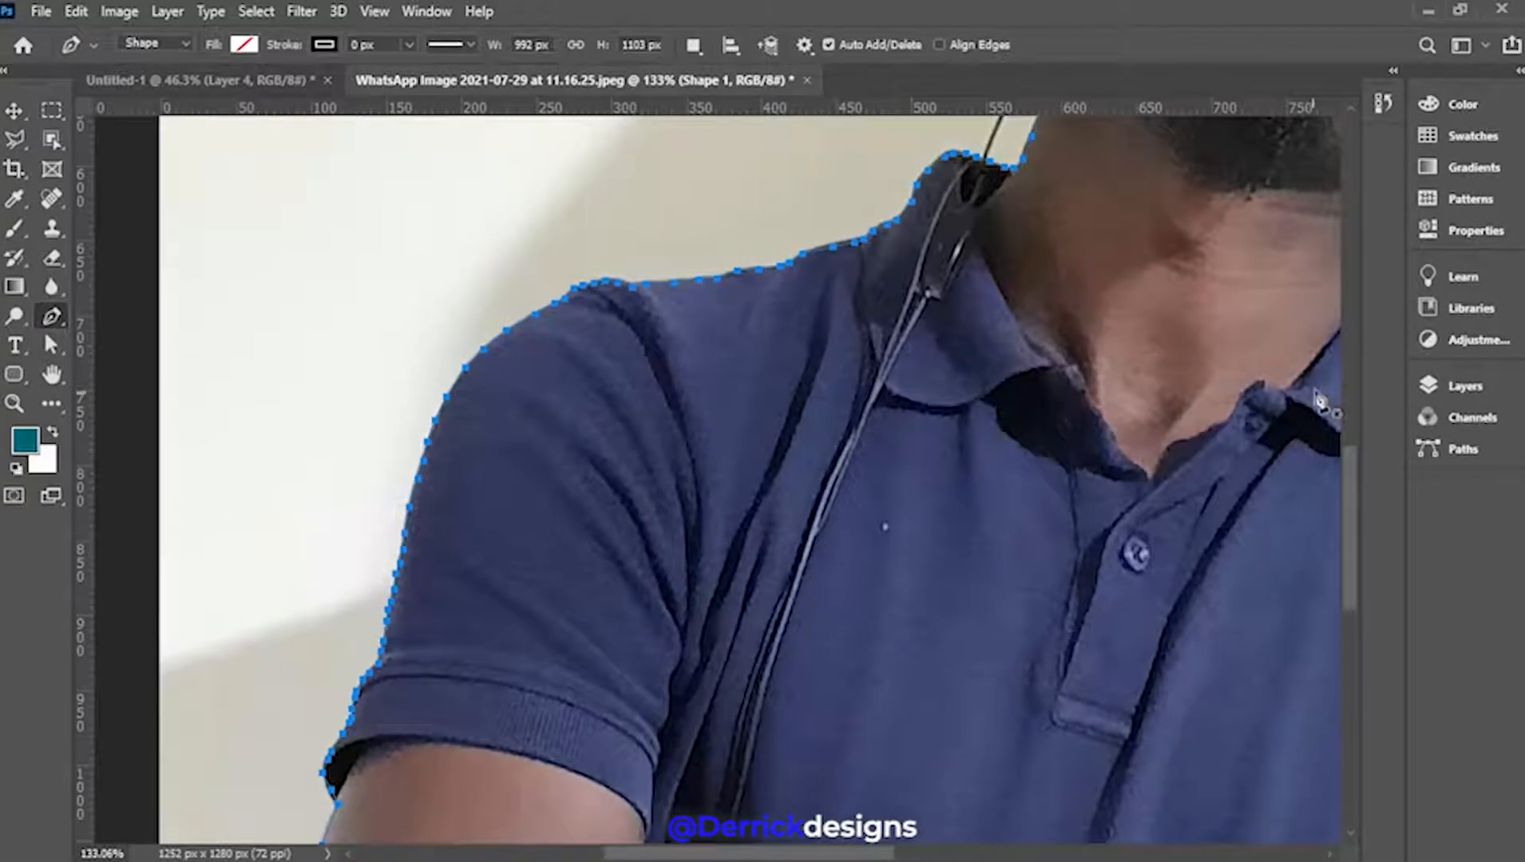
{"action": "right_click", "coordinate": [389, 616]}
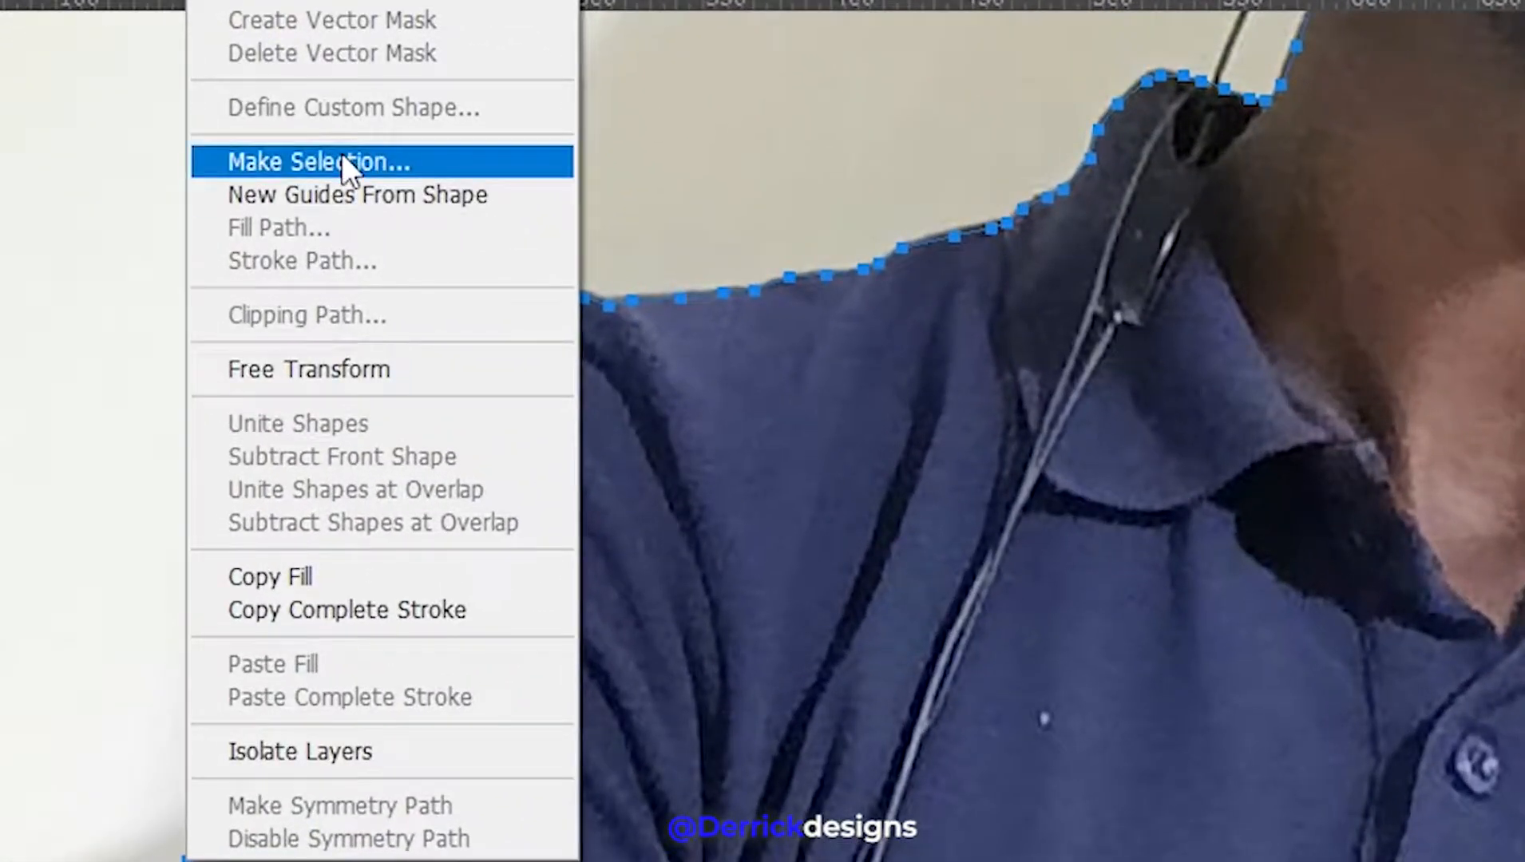
{"action": "left_click", "coordinate": [343, 163]}
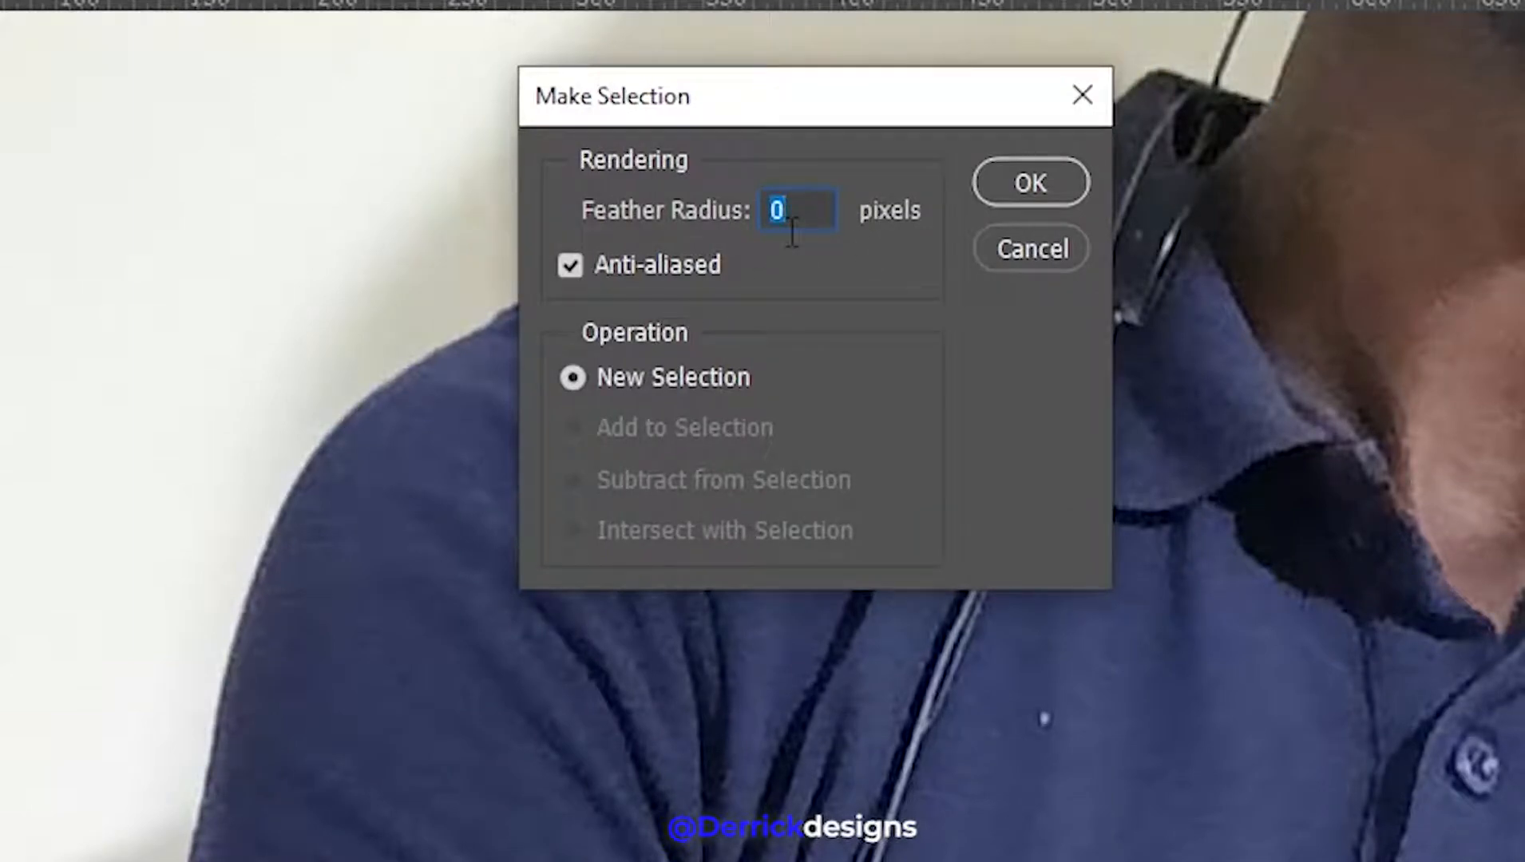
{"action": "type", "text": "1"}
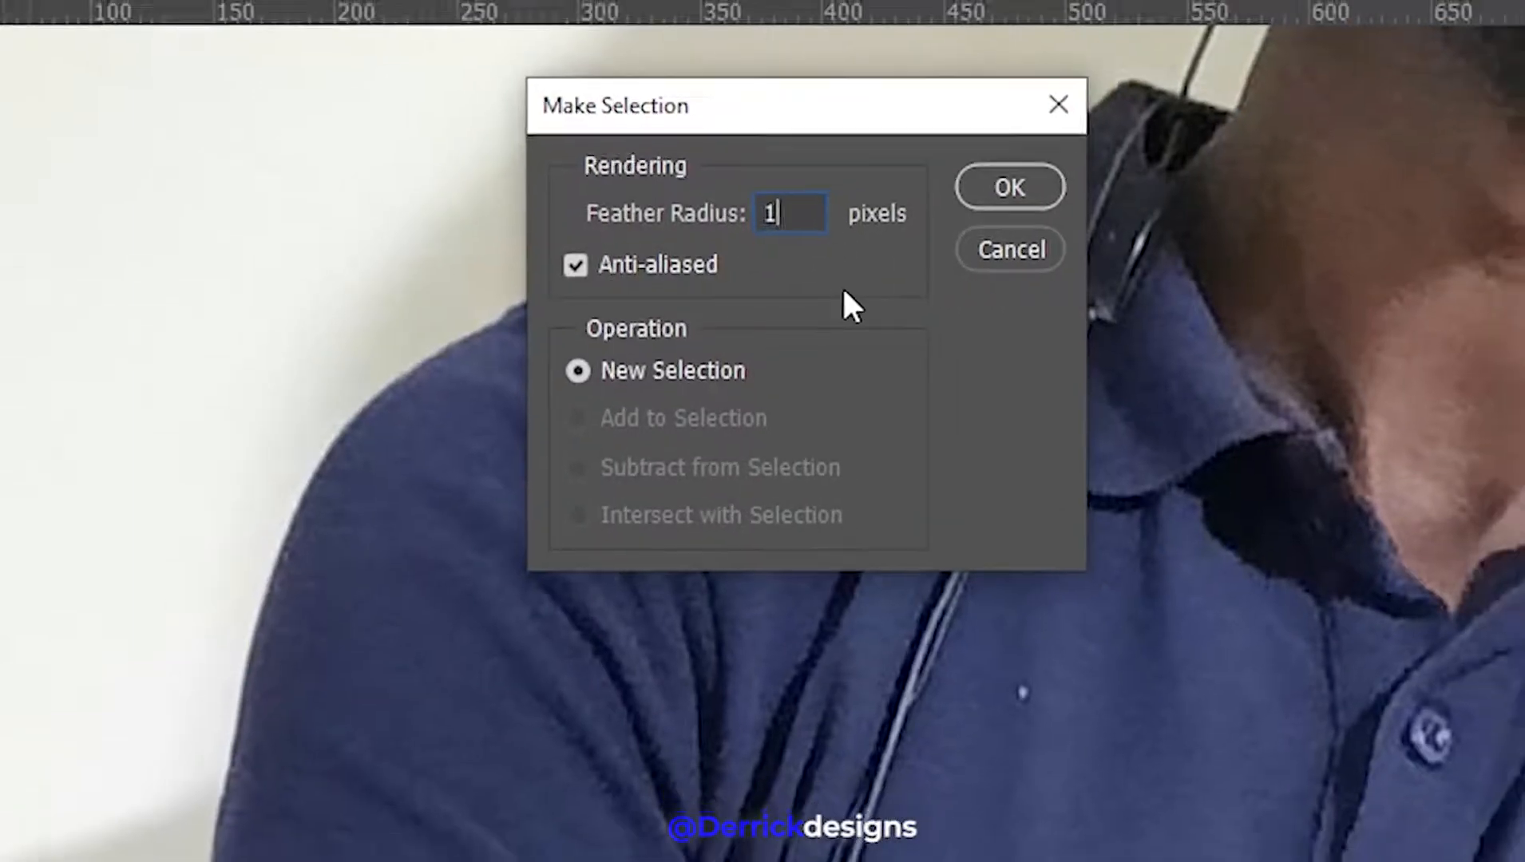
{"action": "type", "text": "0"}
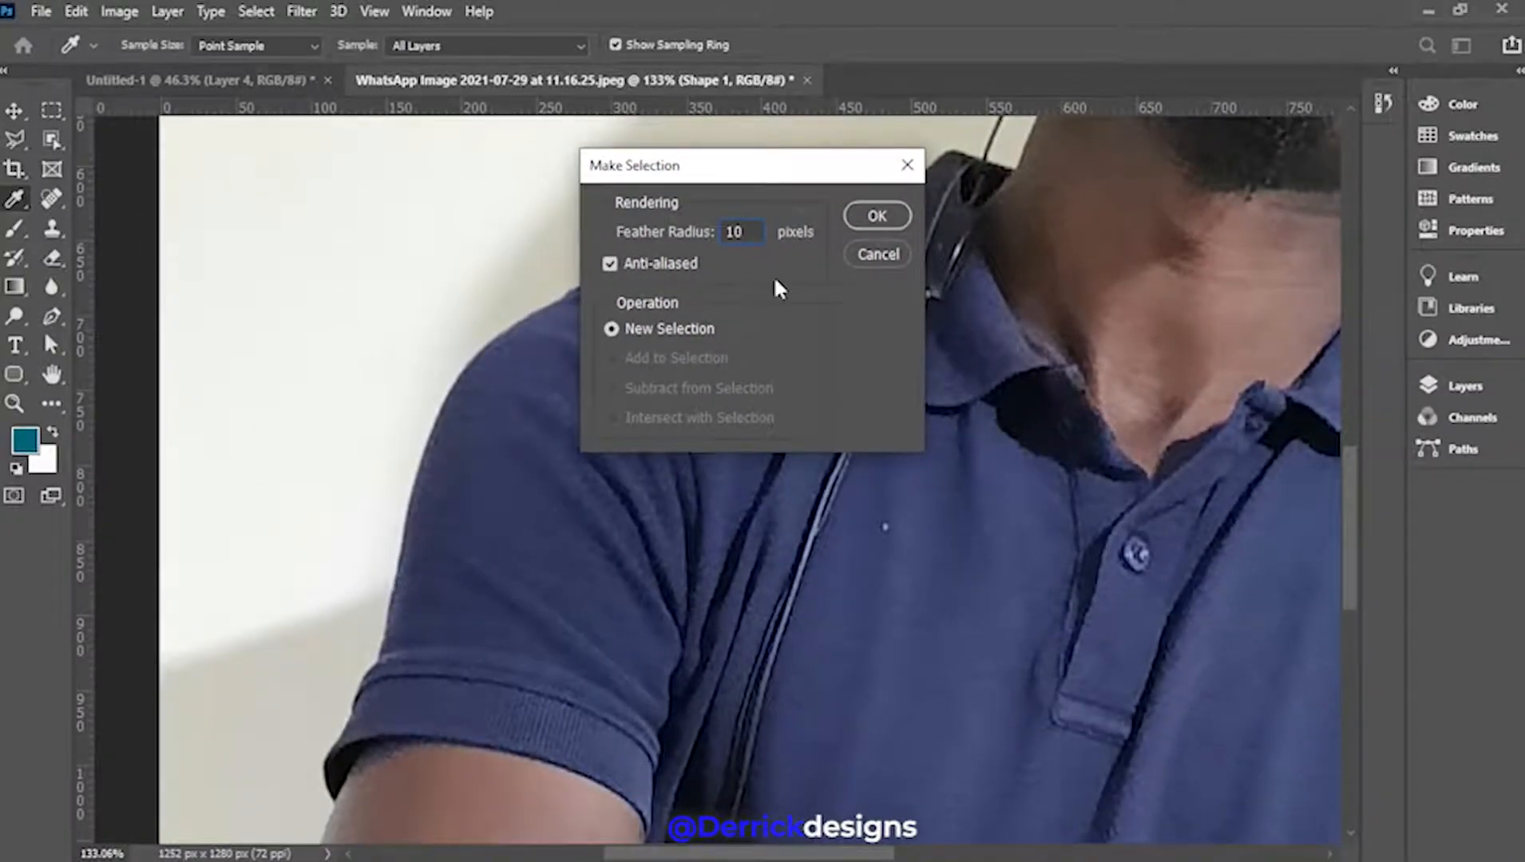
{"action": "type", "text": "0"}
{"action": "left_click", "coordinate": [876, 218]}
{"action": "scroll", "coordinate": [706, 527], "scroll_direction": "down", "scroll_amount": 5}
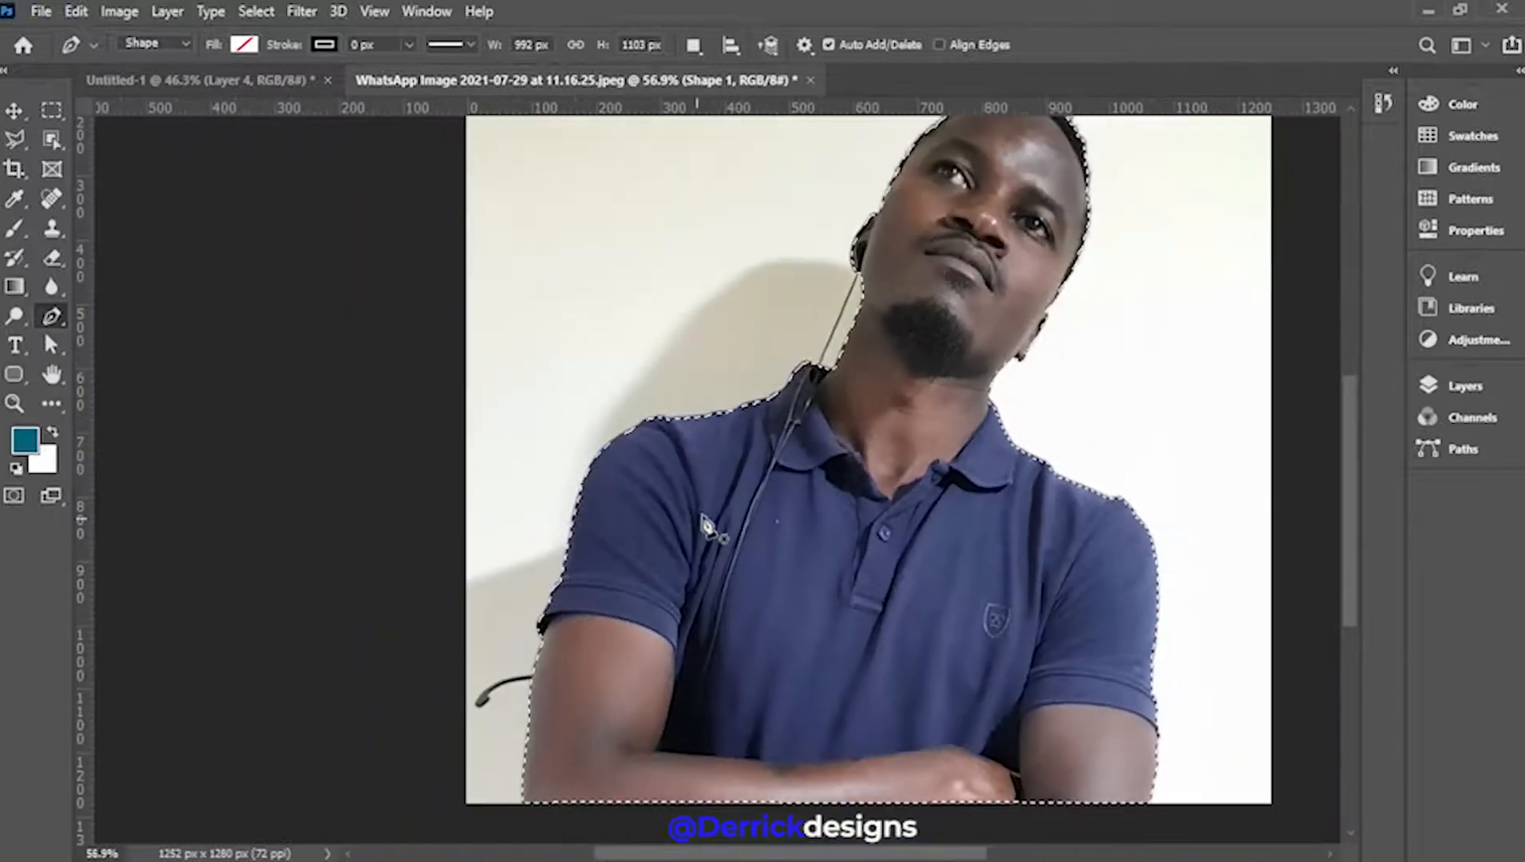
Unlock the Background as Layer 0 and drag the man's cut-out toward the Untitled-1 canvas
{"action": "left_click", "coordinate": [1465, 385]}
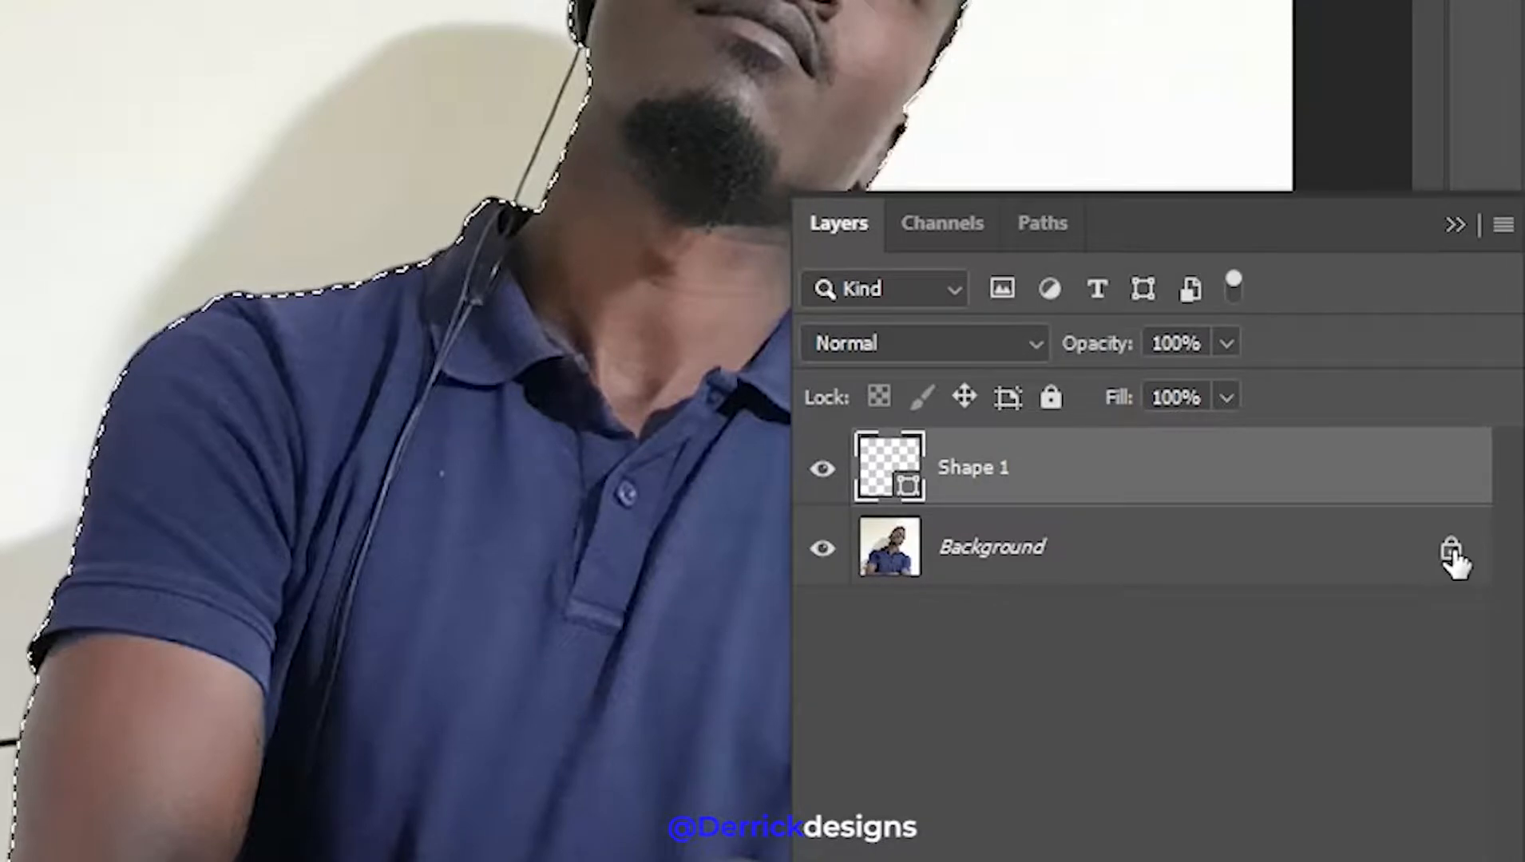
{"action": "left_click", "coordinate": [1452, 552]}
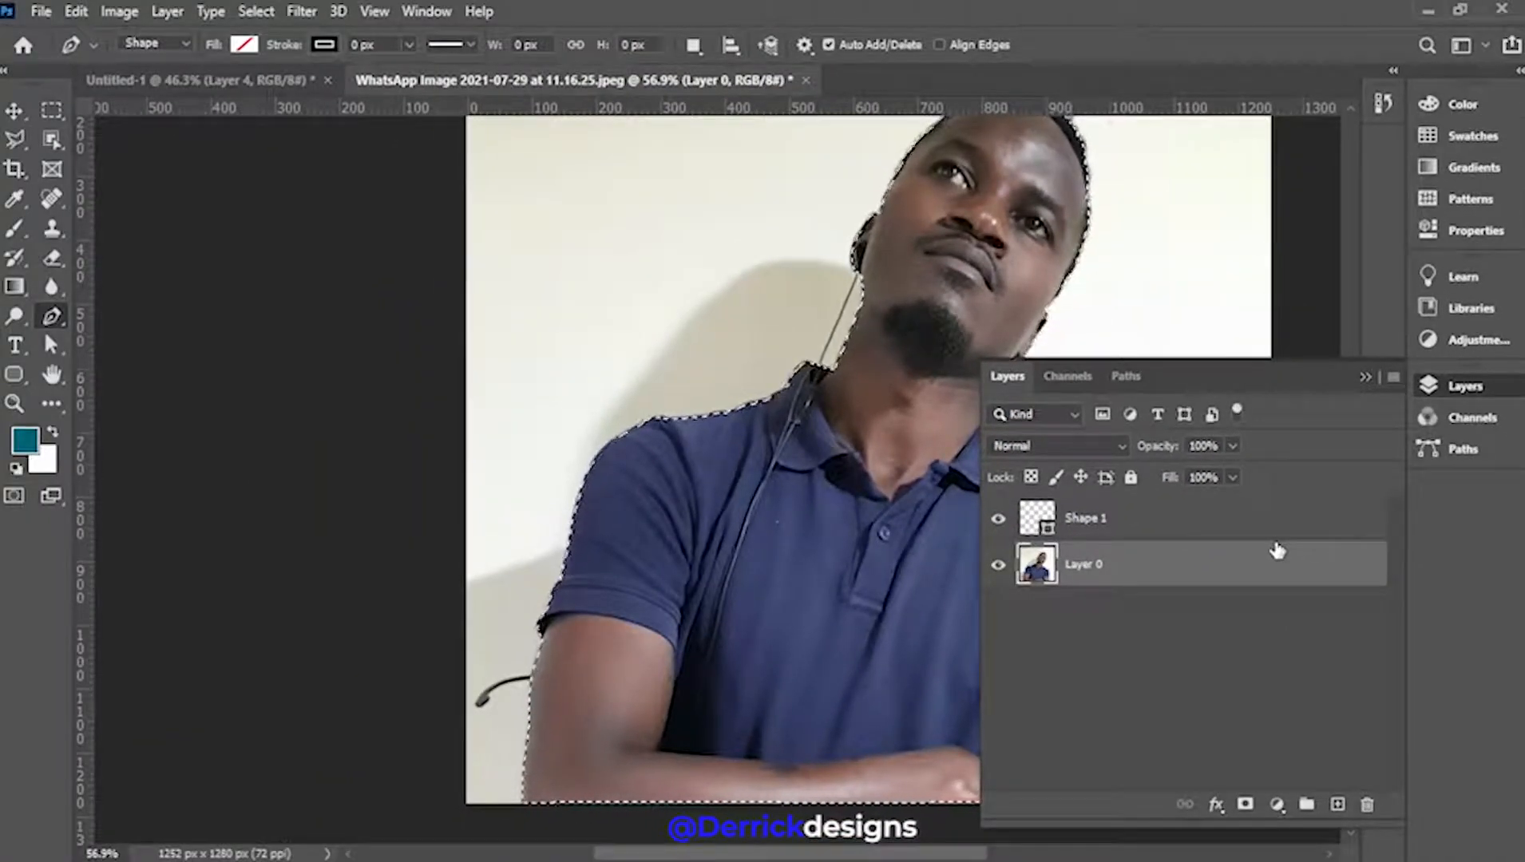
{"action": "left_click", "coordinate": [14, 110]}
{"action": "left_click_drag", "start_coordinate": [1235, 380], "coordinate": [1482, 388]}
{"action": "left_click_drag", "start_coordinate": [848, 519], "coordinate": [860, 448]}
Drop the man onto Untitled-1, scale him to 89.21% and place him at bottom right
{"action": "left_click_drag", "start_coordinate": [841, 552], "coordinate": [847, 559]}
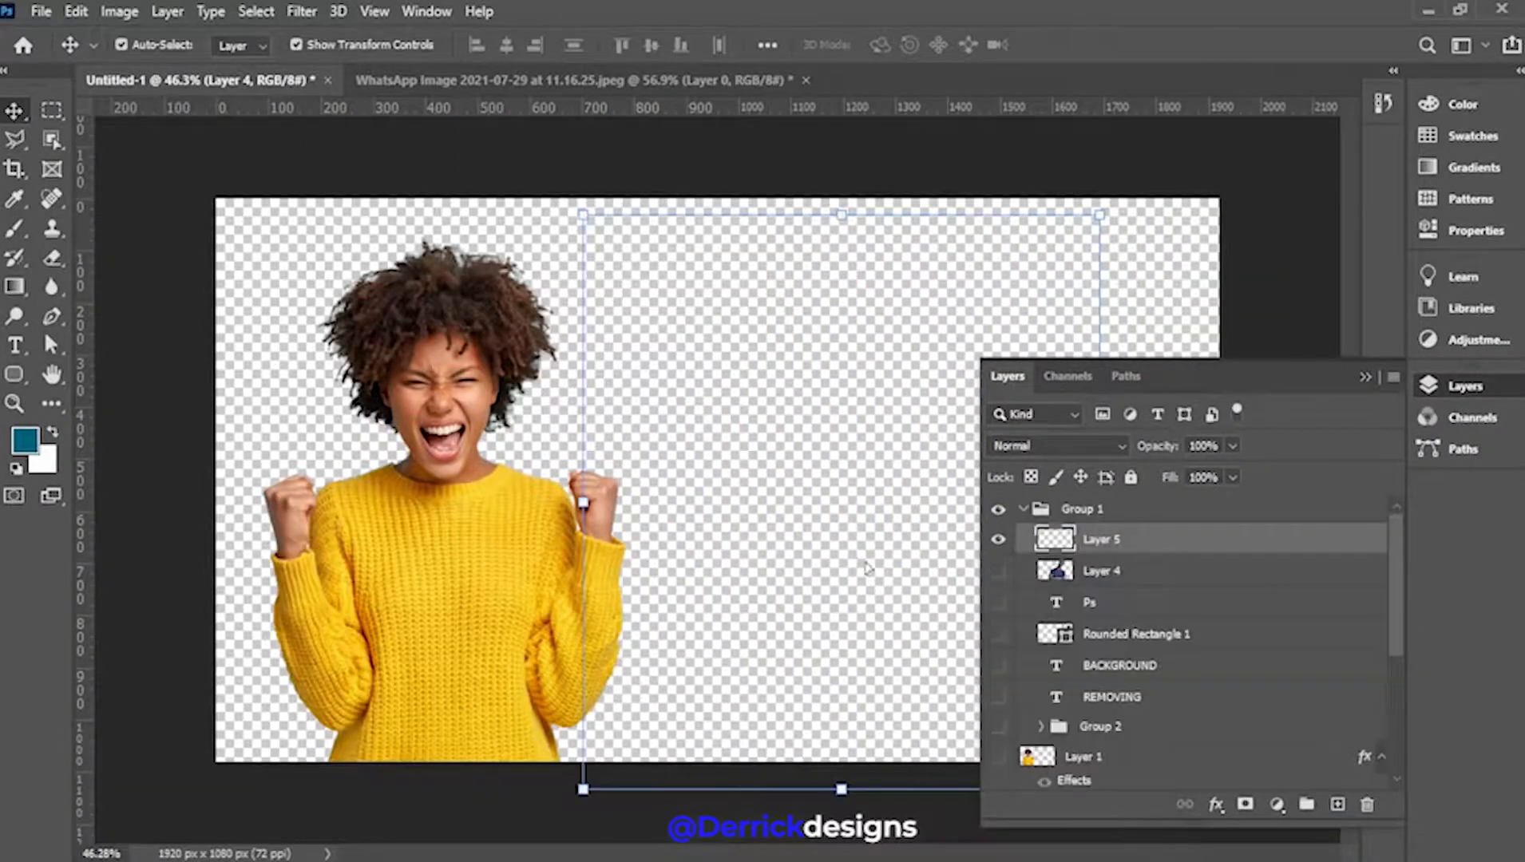
{"action": "left_click", "coordinate": [1368, 379]}
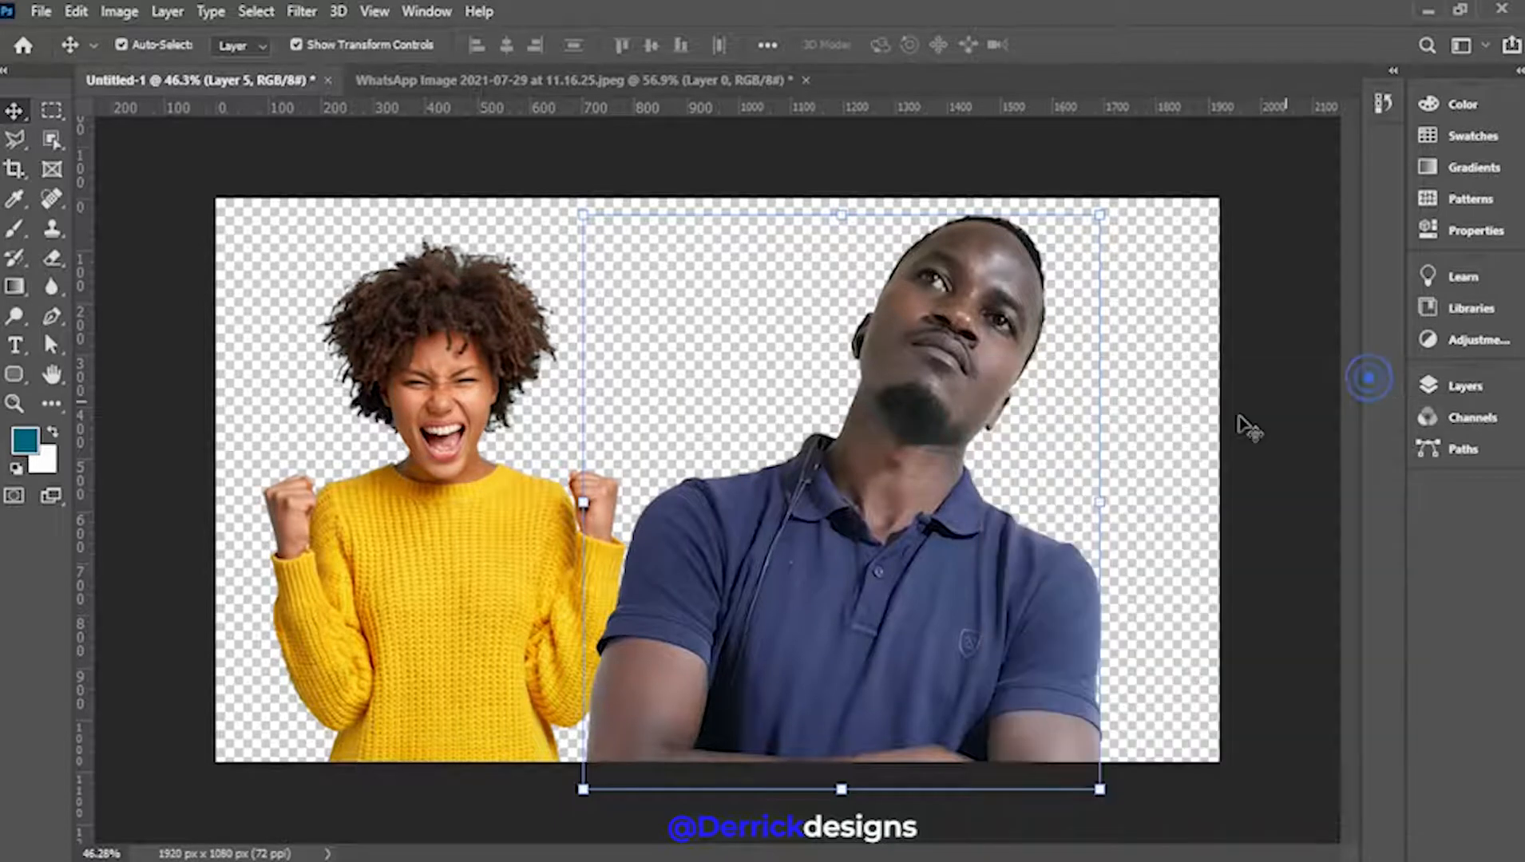
{"action": "left_click_drag", "start_coordinate": [960, 451], "coordinate": [1041, 434]}
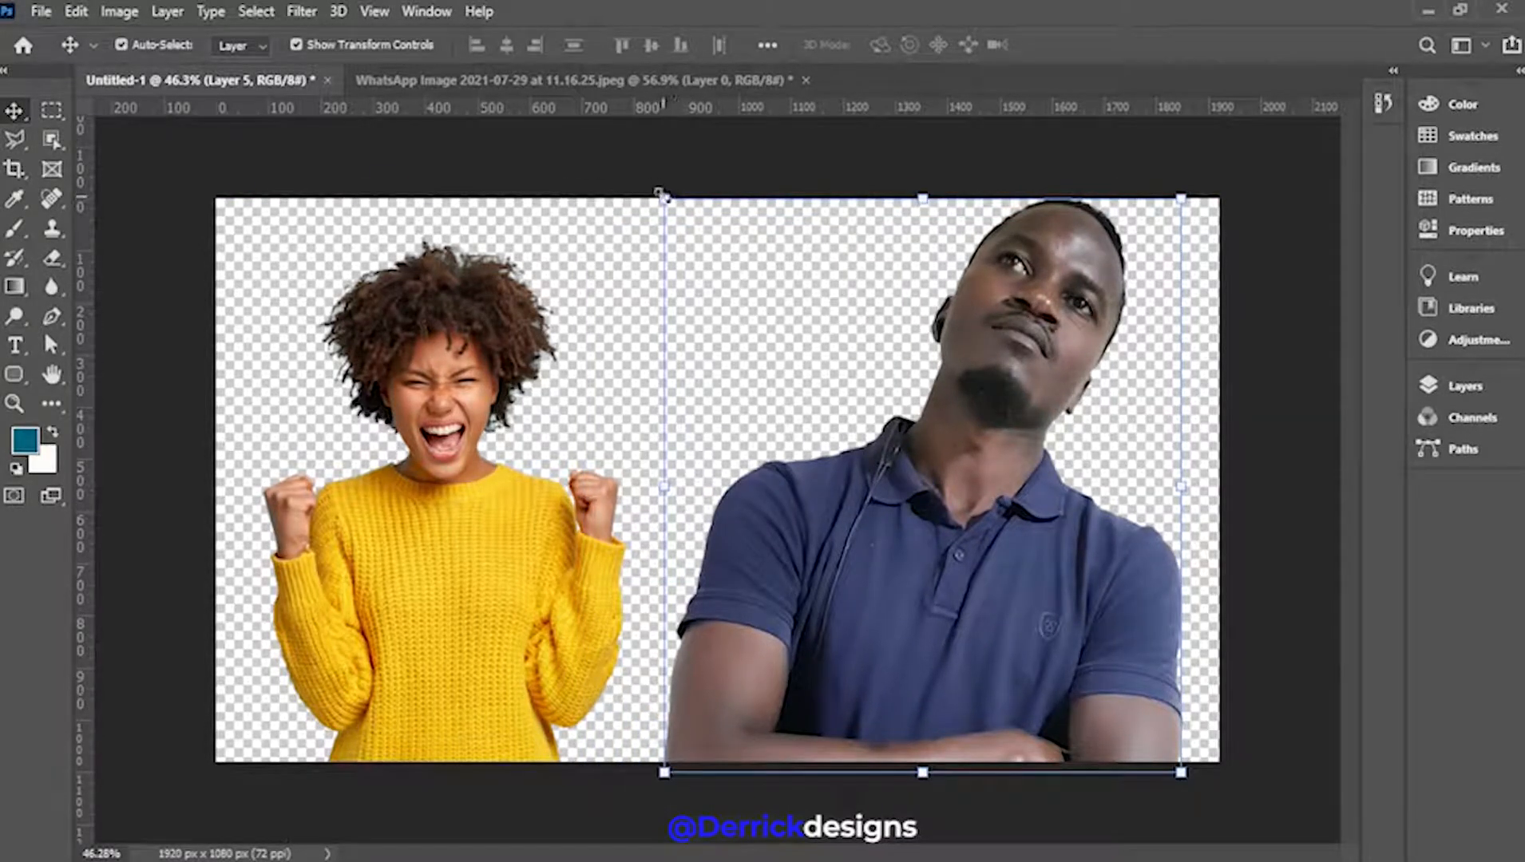
{"action": "left_click_drag", "start_coordinate": [663, 196], "coordinate": [690, 229]}
{"action": "left_click_drag", "start_coordinate": [1018, 535], "coordinate": [1000, 564]}
{"action": "left_click", "coordinate": [1106, 48]}
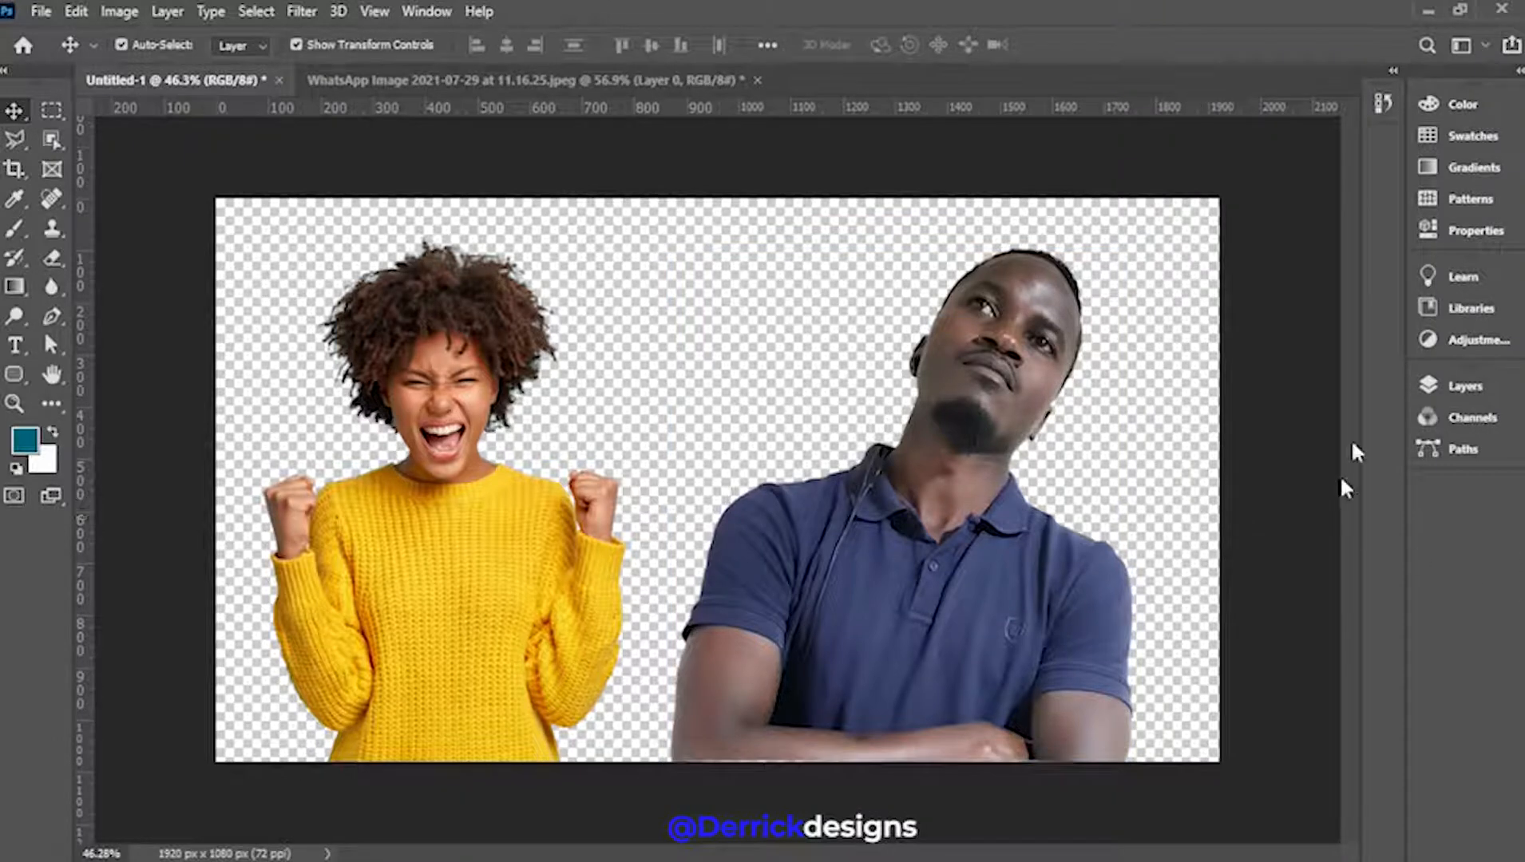
Turn on visibility of the blue diagonal Shape 1 layer
{"action": "left_click", "coordinate": [1474, 385]}
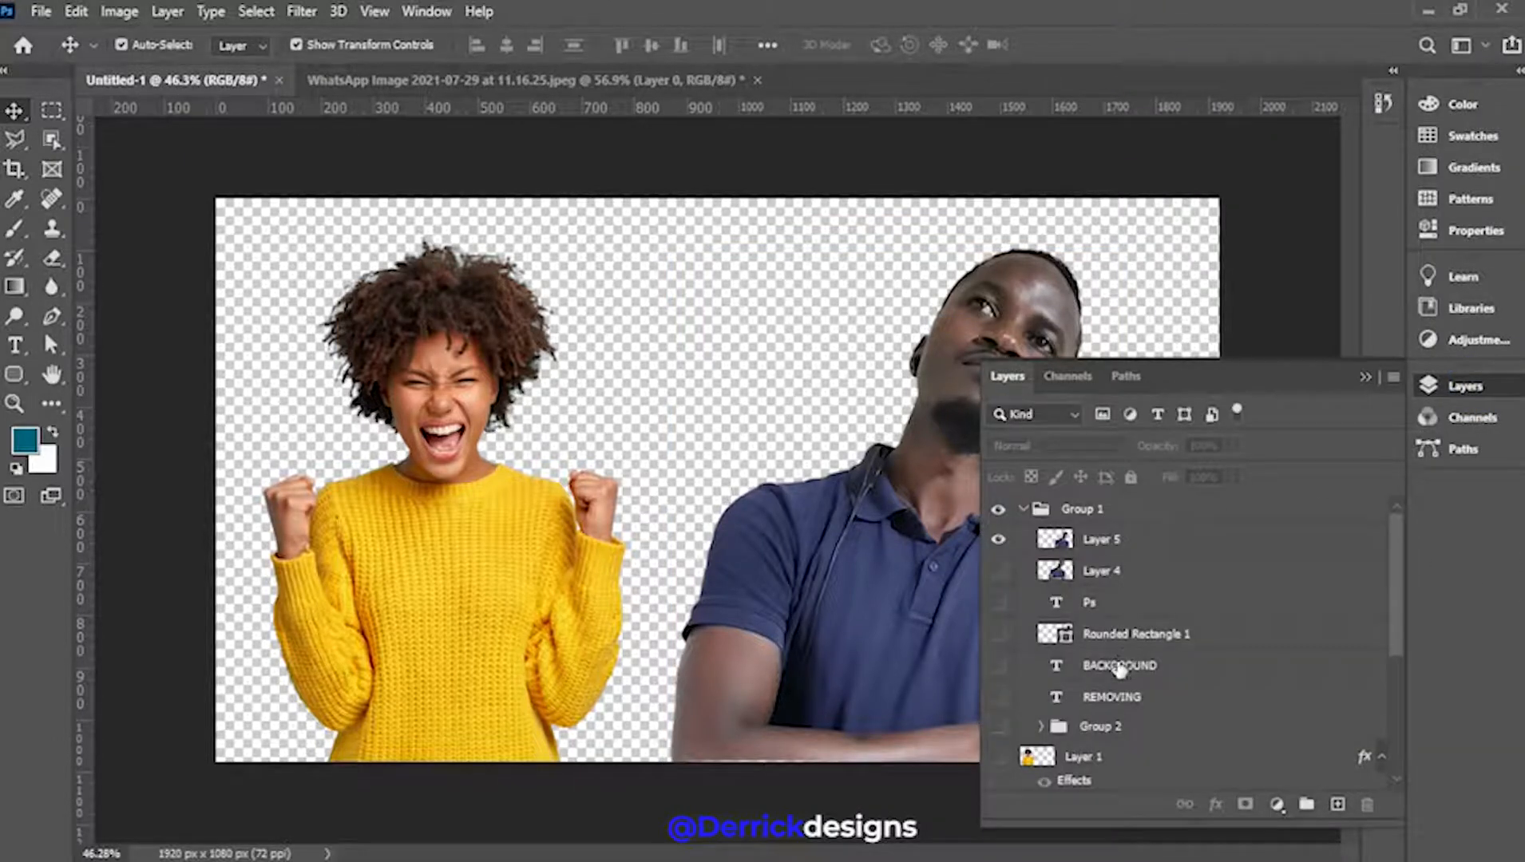
{"action": "scroll", "coordinate": [1201, 681], "scroll_direction": "down", "scroll_amount": 5}
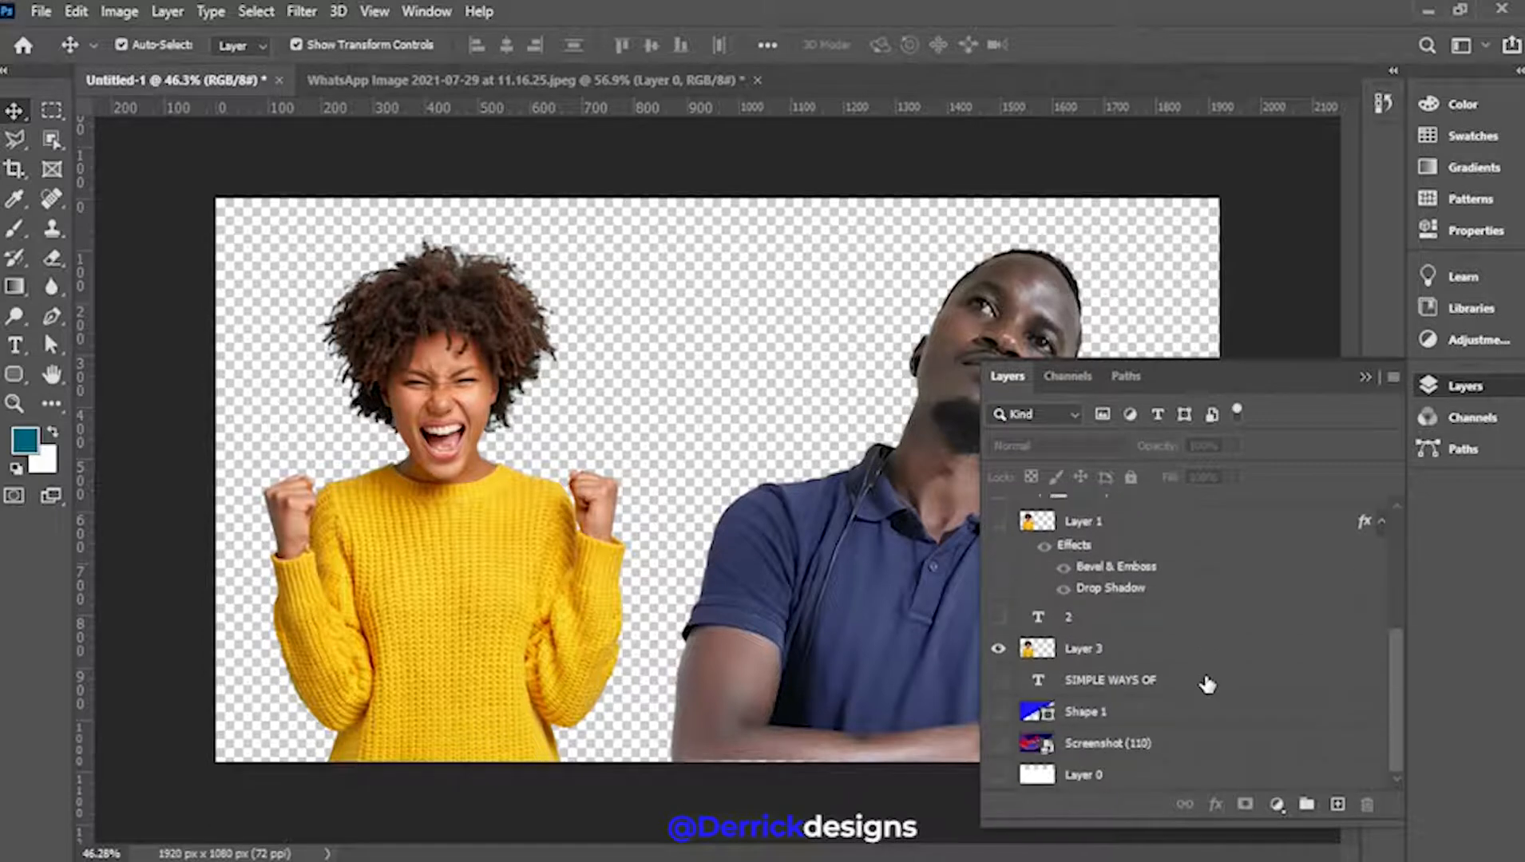
{"action": "left_click", "coordinate": [998, 713]}
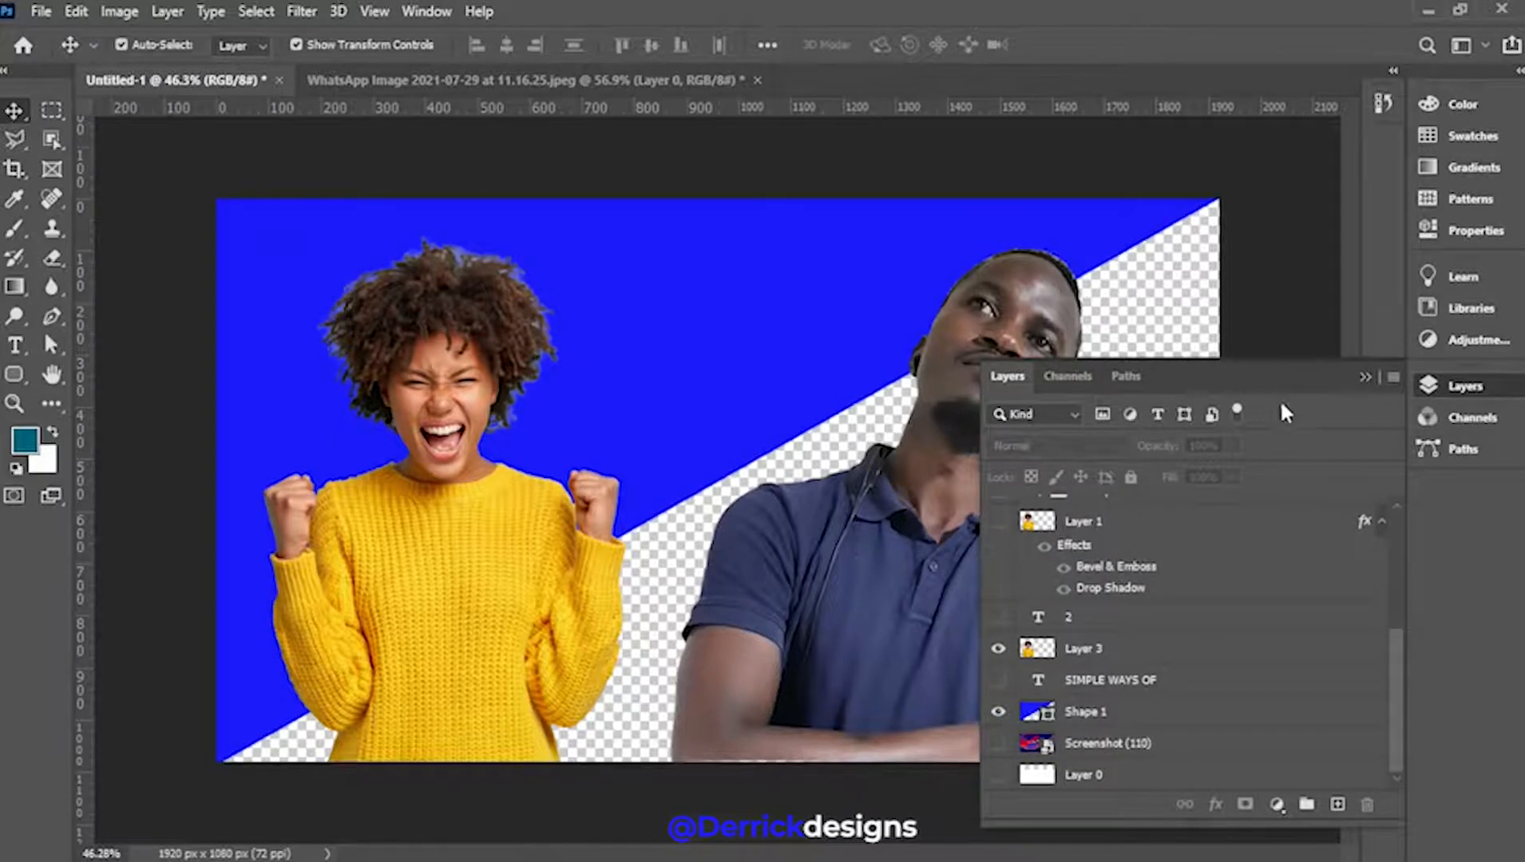
Dock the Layers panel as a full-height column, then collapse it to widen the canvas
{"action": "left_click_drag", "start_coordinate": [1277, 379], "coordinate": [1505, 442]}
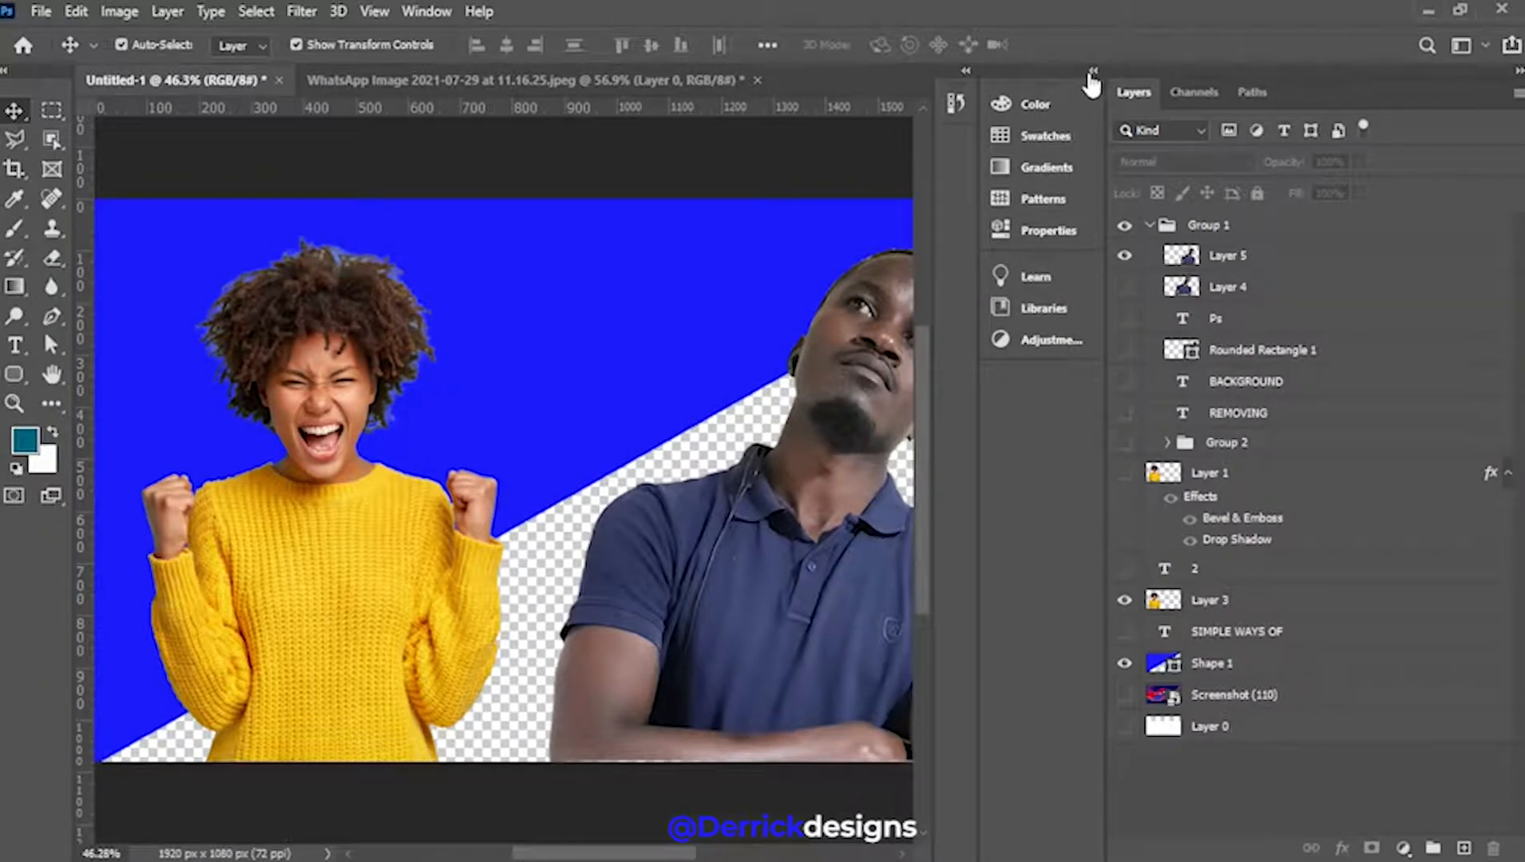
{"action": "left_click", "coordinate": [966, 74]}
{"action": "left_click", "coordinate": [966, 74]}
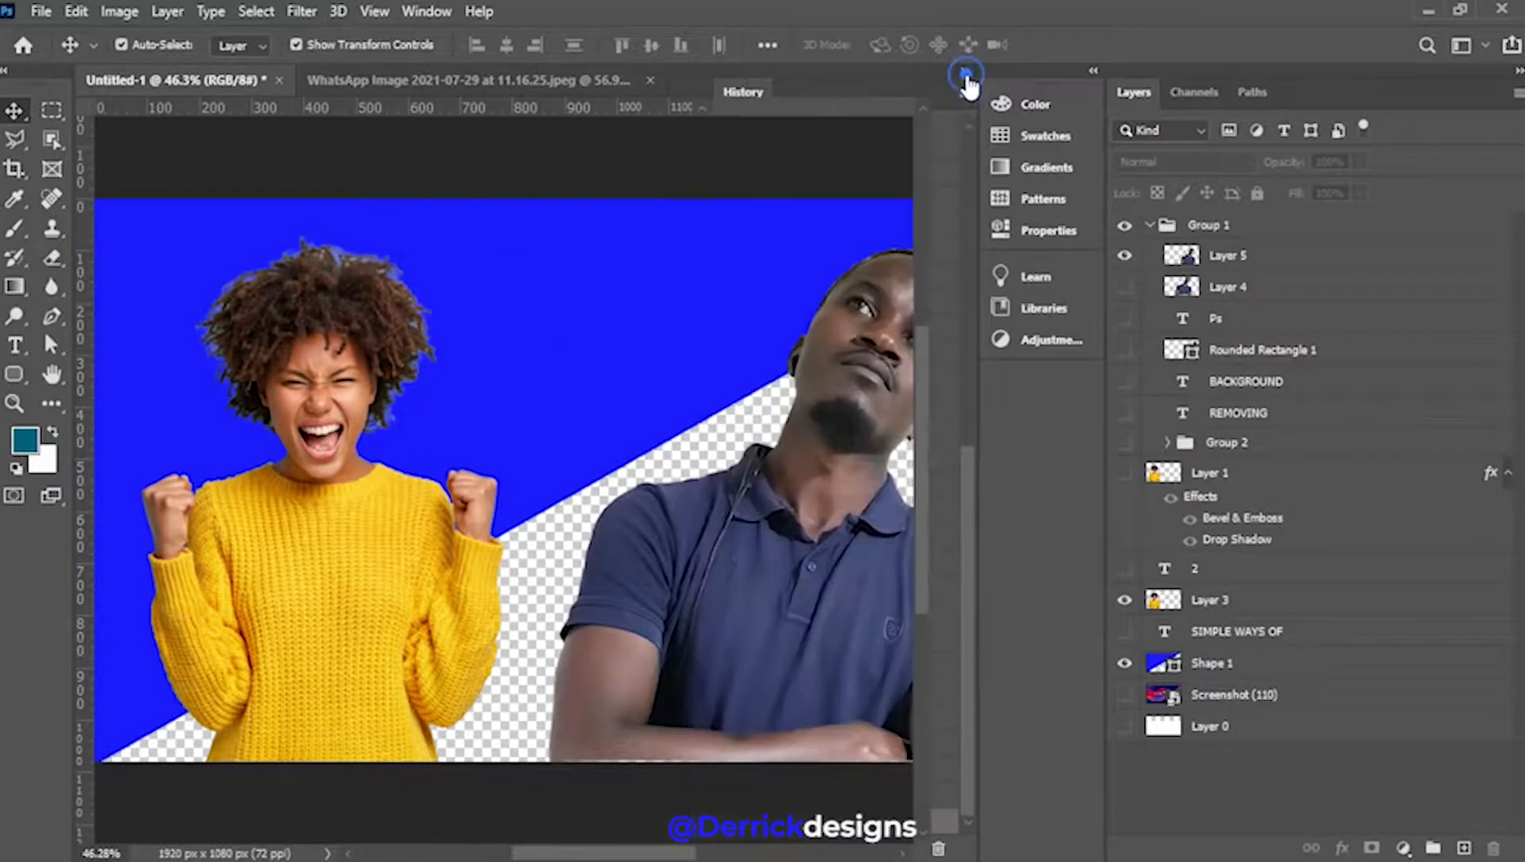
{"action": "left_click", "coordinate": [1094, 72]}
{"action": "left_click", "coordinate": [1096, 73]}
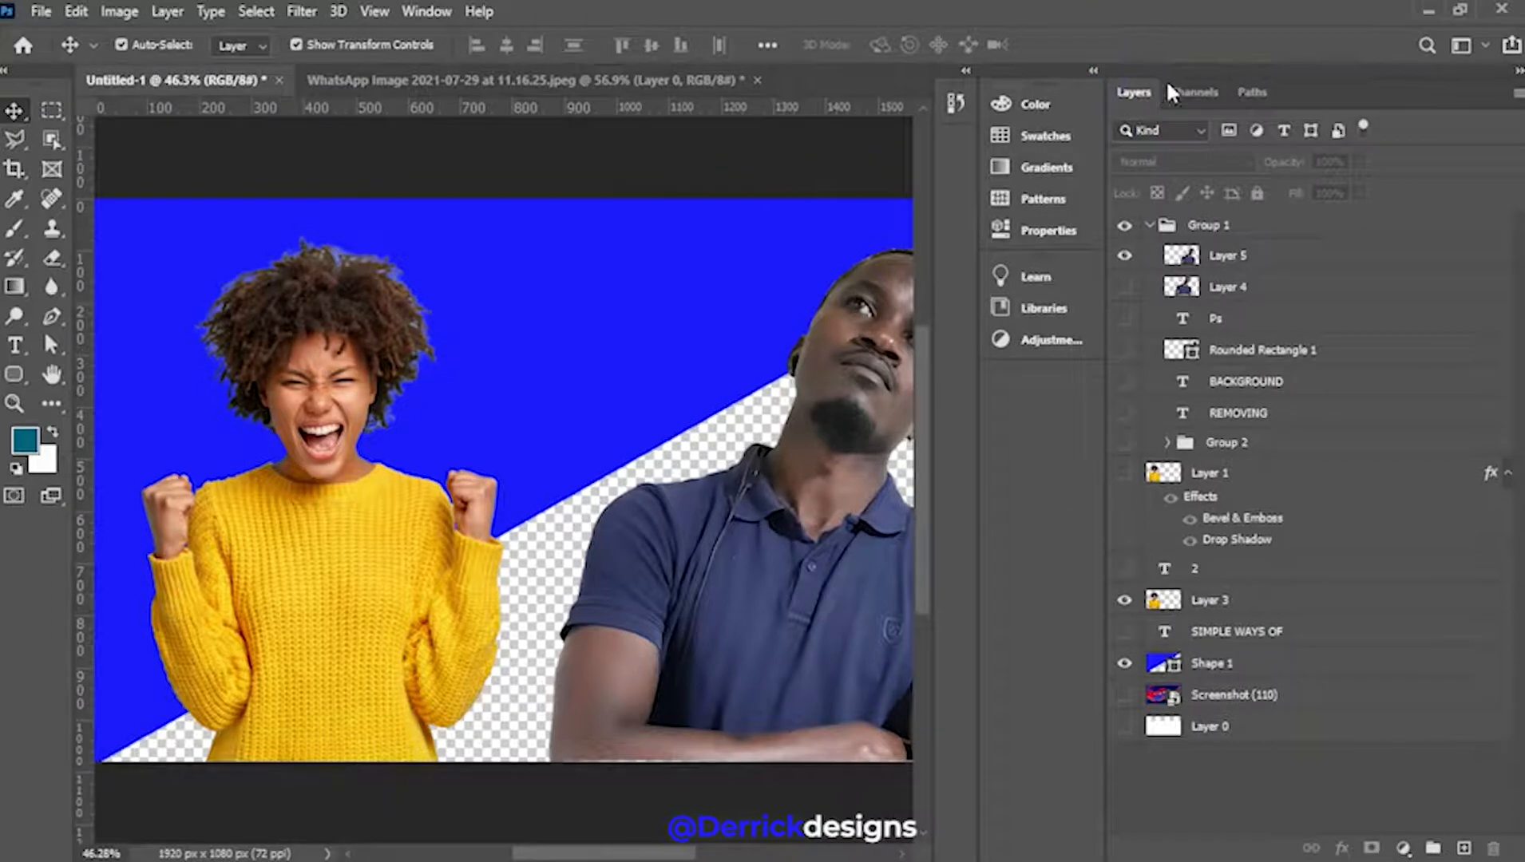
{"action": "left_click", "coordinate": [1519, 74]}
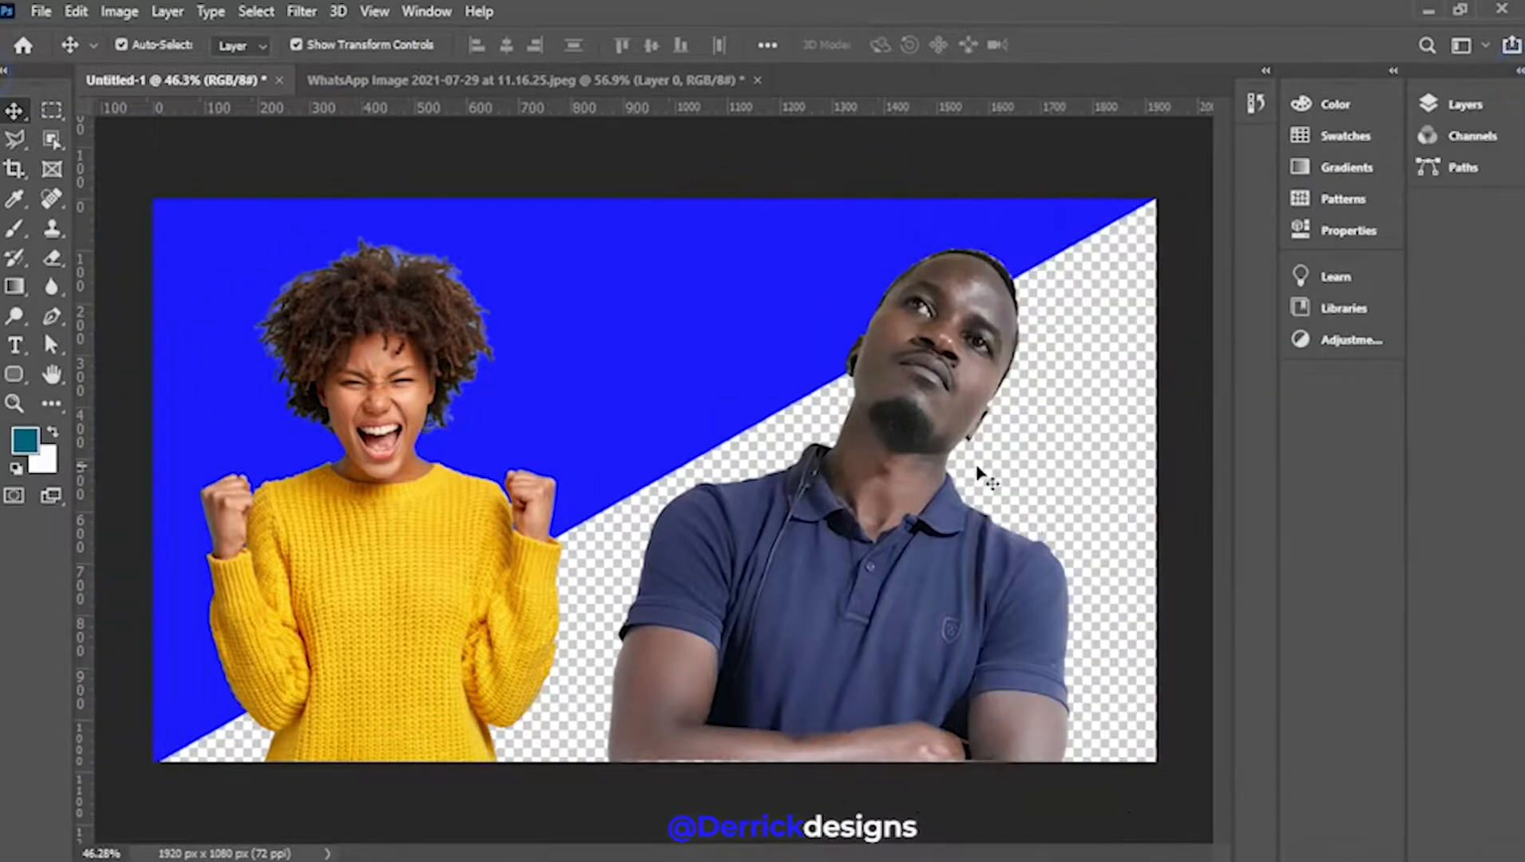
{"action": "left_click", "coordinate": [711, 349]}
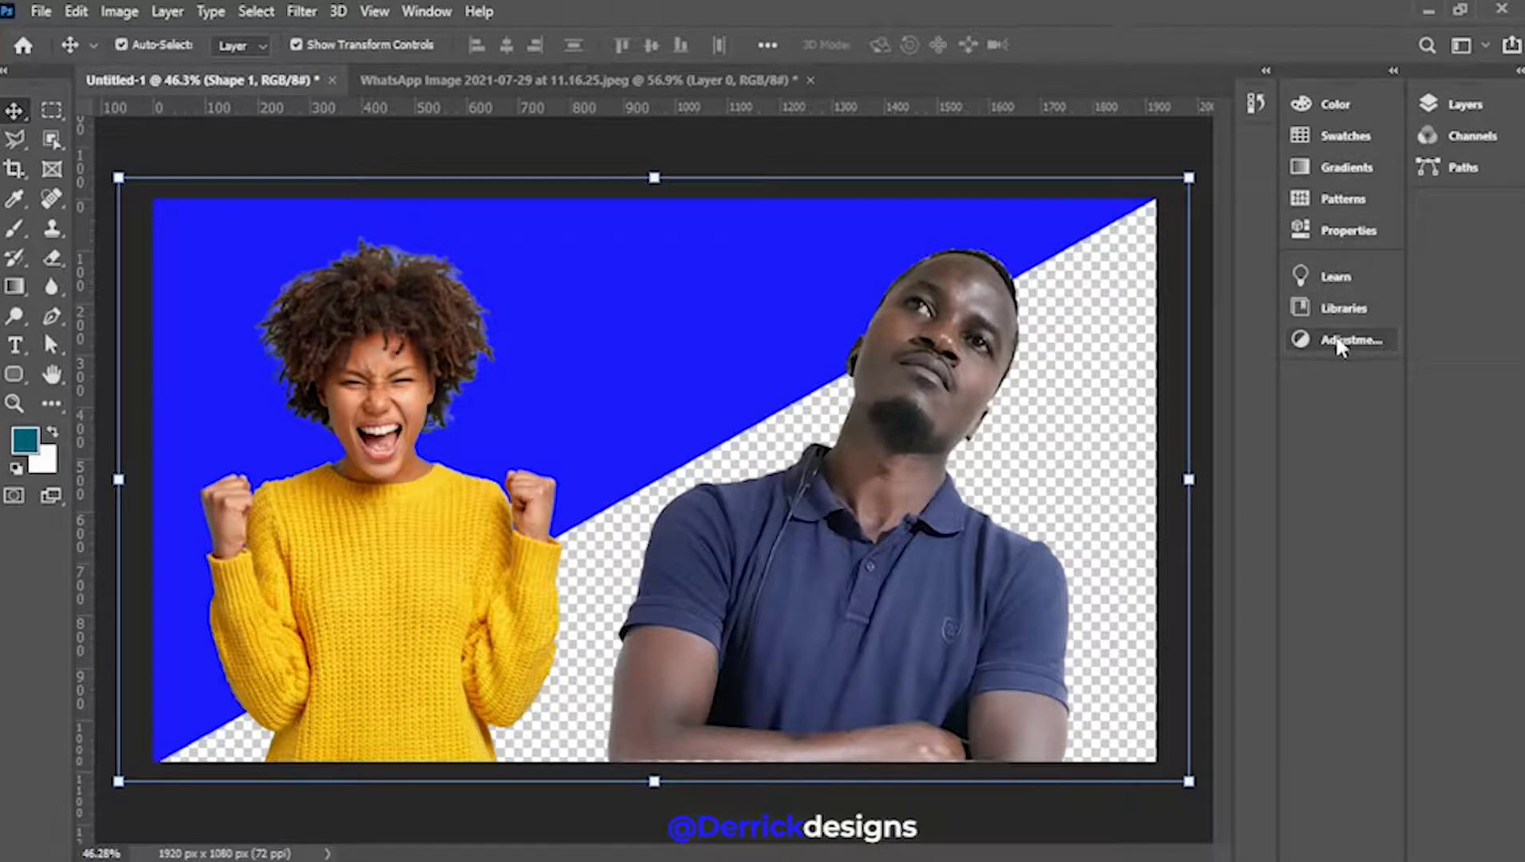
{"action": "left_click", "coordinate": [1461, 105]}
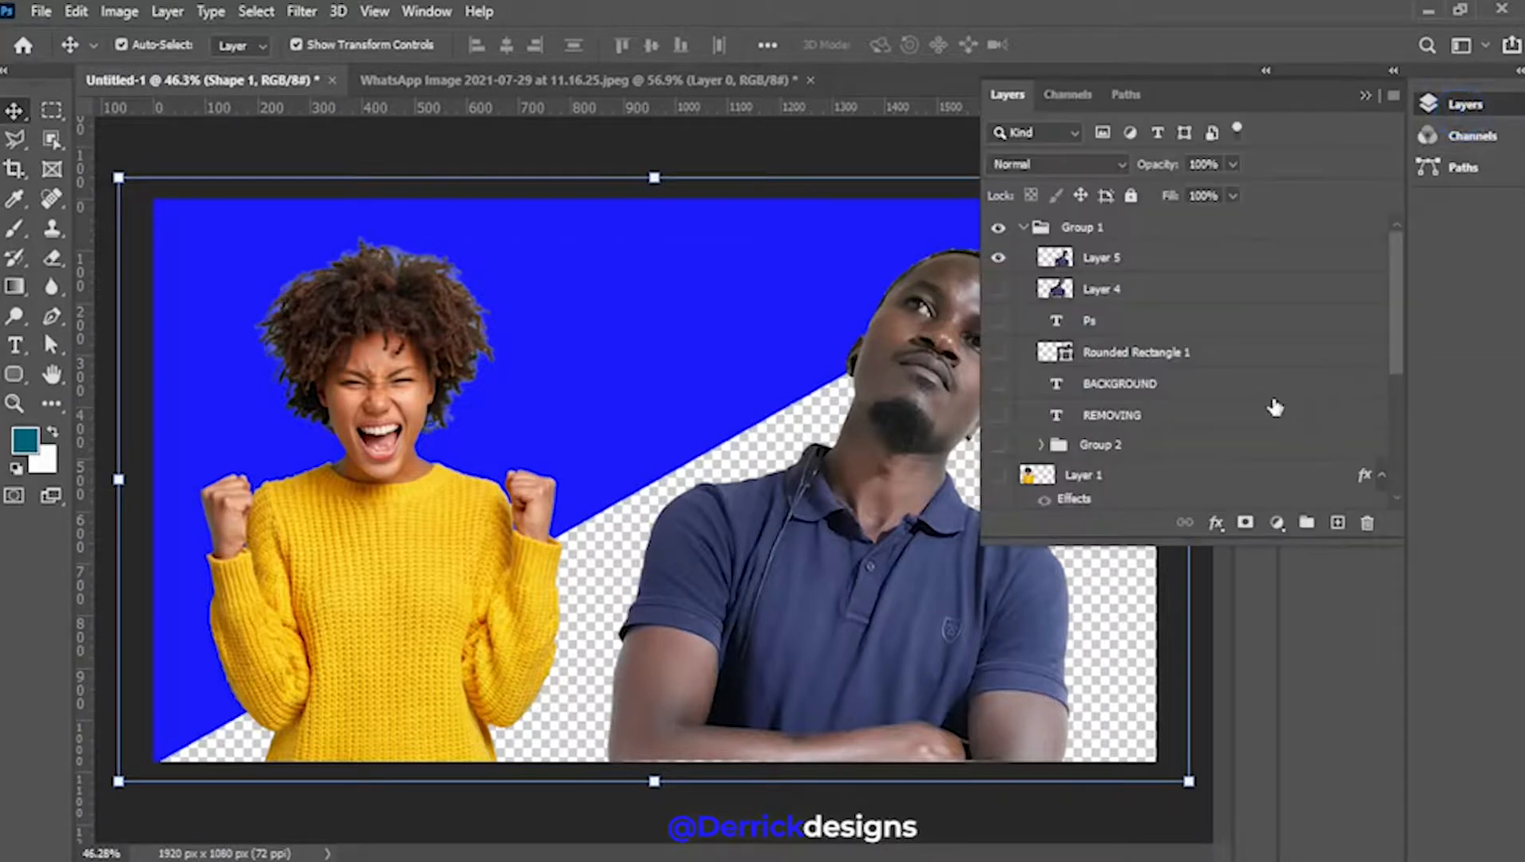
{"action": "scroll", "coordinate": [1218, 429], "scroll_direction": "down", "scroll_amount": 5}
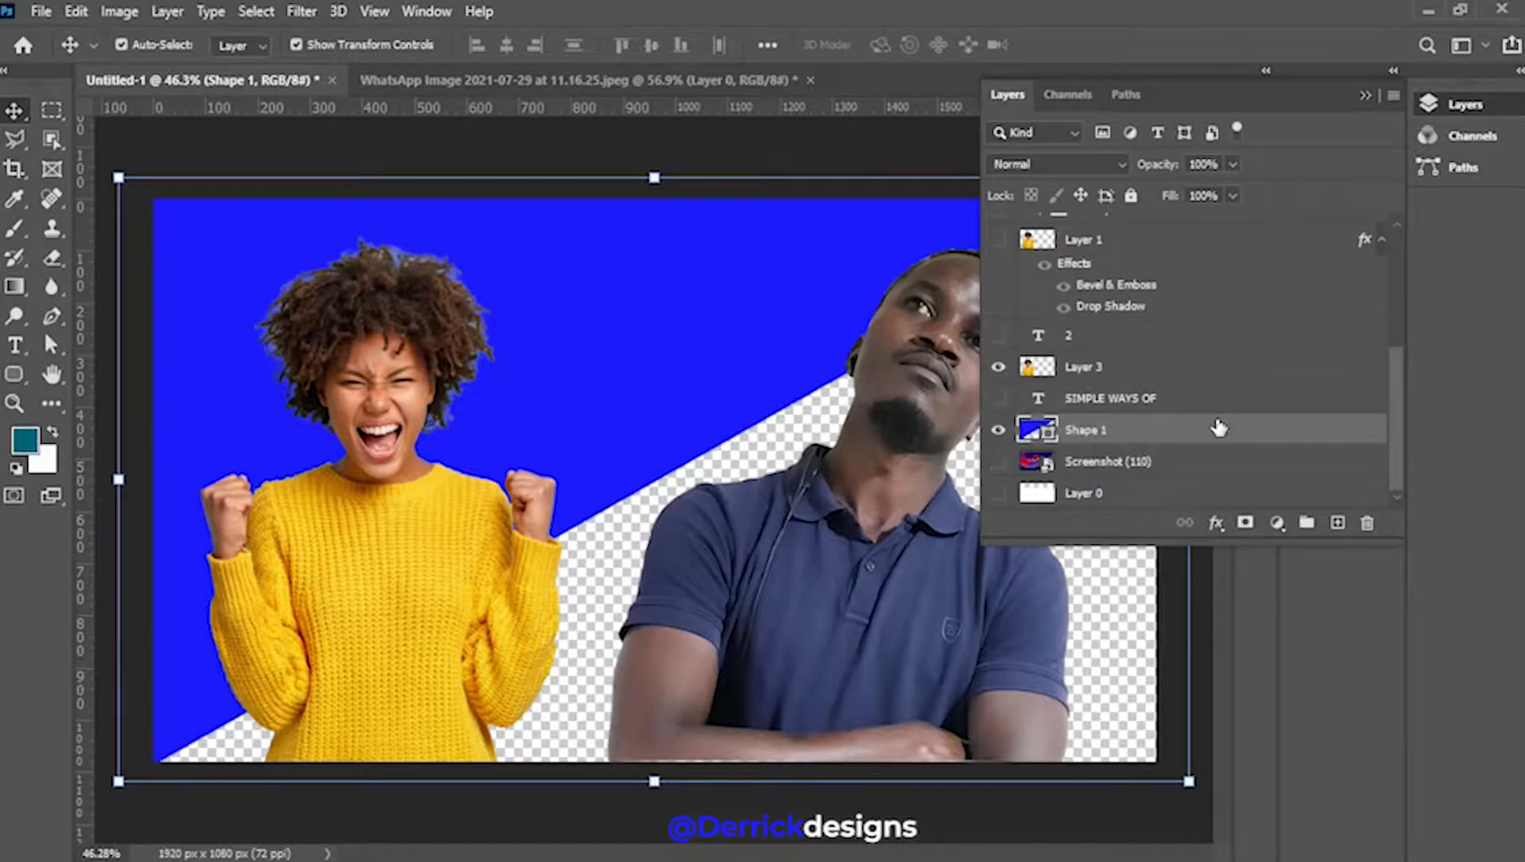
{"action": "double_click", "coordinate": [1030, 431]}
{"action": "left_click_drag", "start_coordinate": [1113, 462], "coordinate": [1215, 415]}
{"action": "left_click", "coordinate": [1436, 436]}
{"action": "left_click", "coordinate": [1361, 93]}
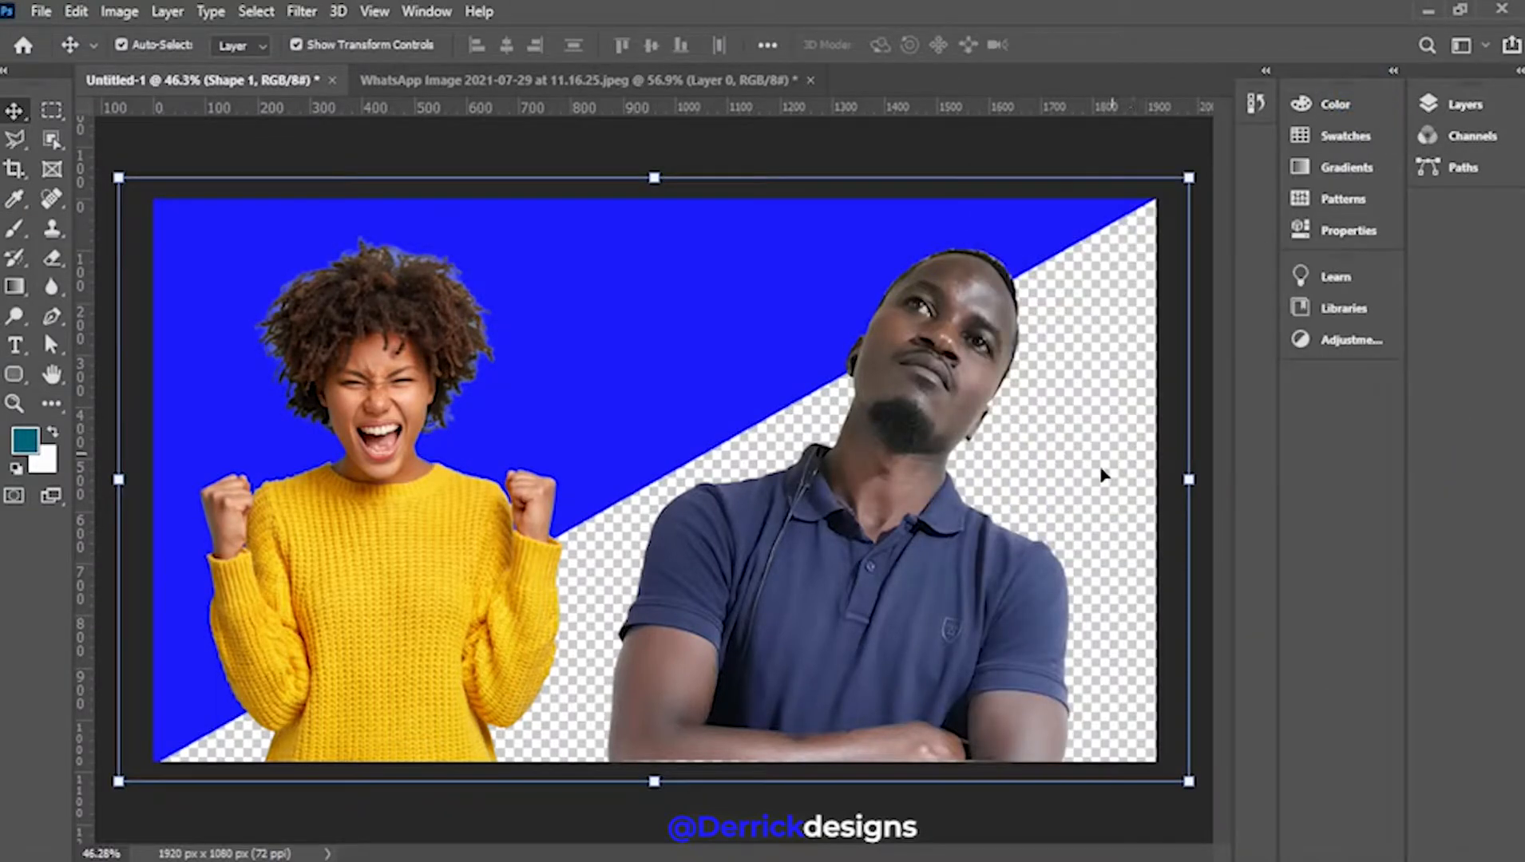